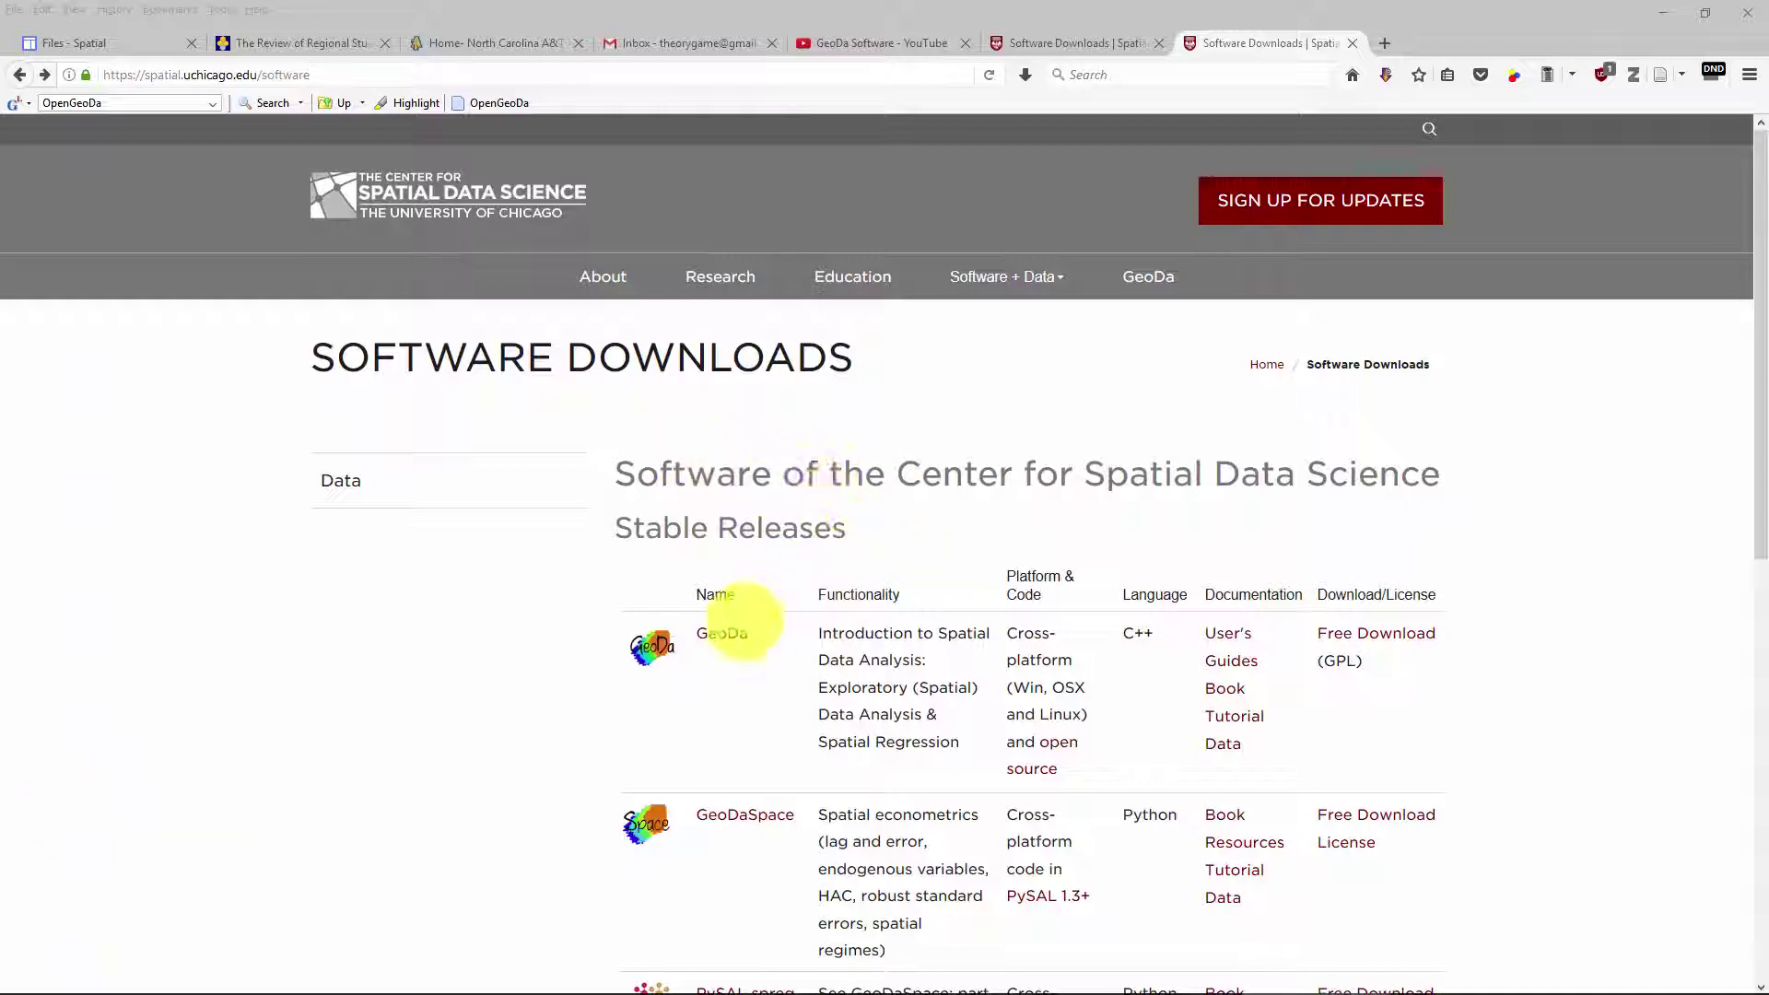
- Find GeoDa among the Center for Spatial Data Science stable releases and view its software download page
scroll(679, 638, down, 3)
scroll(681, 638, up, 3)
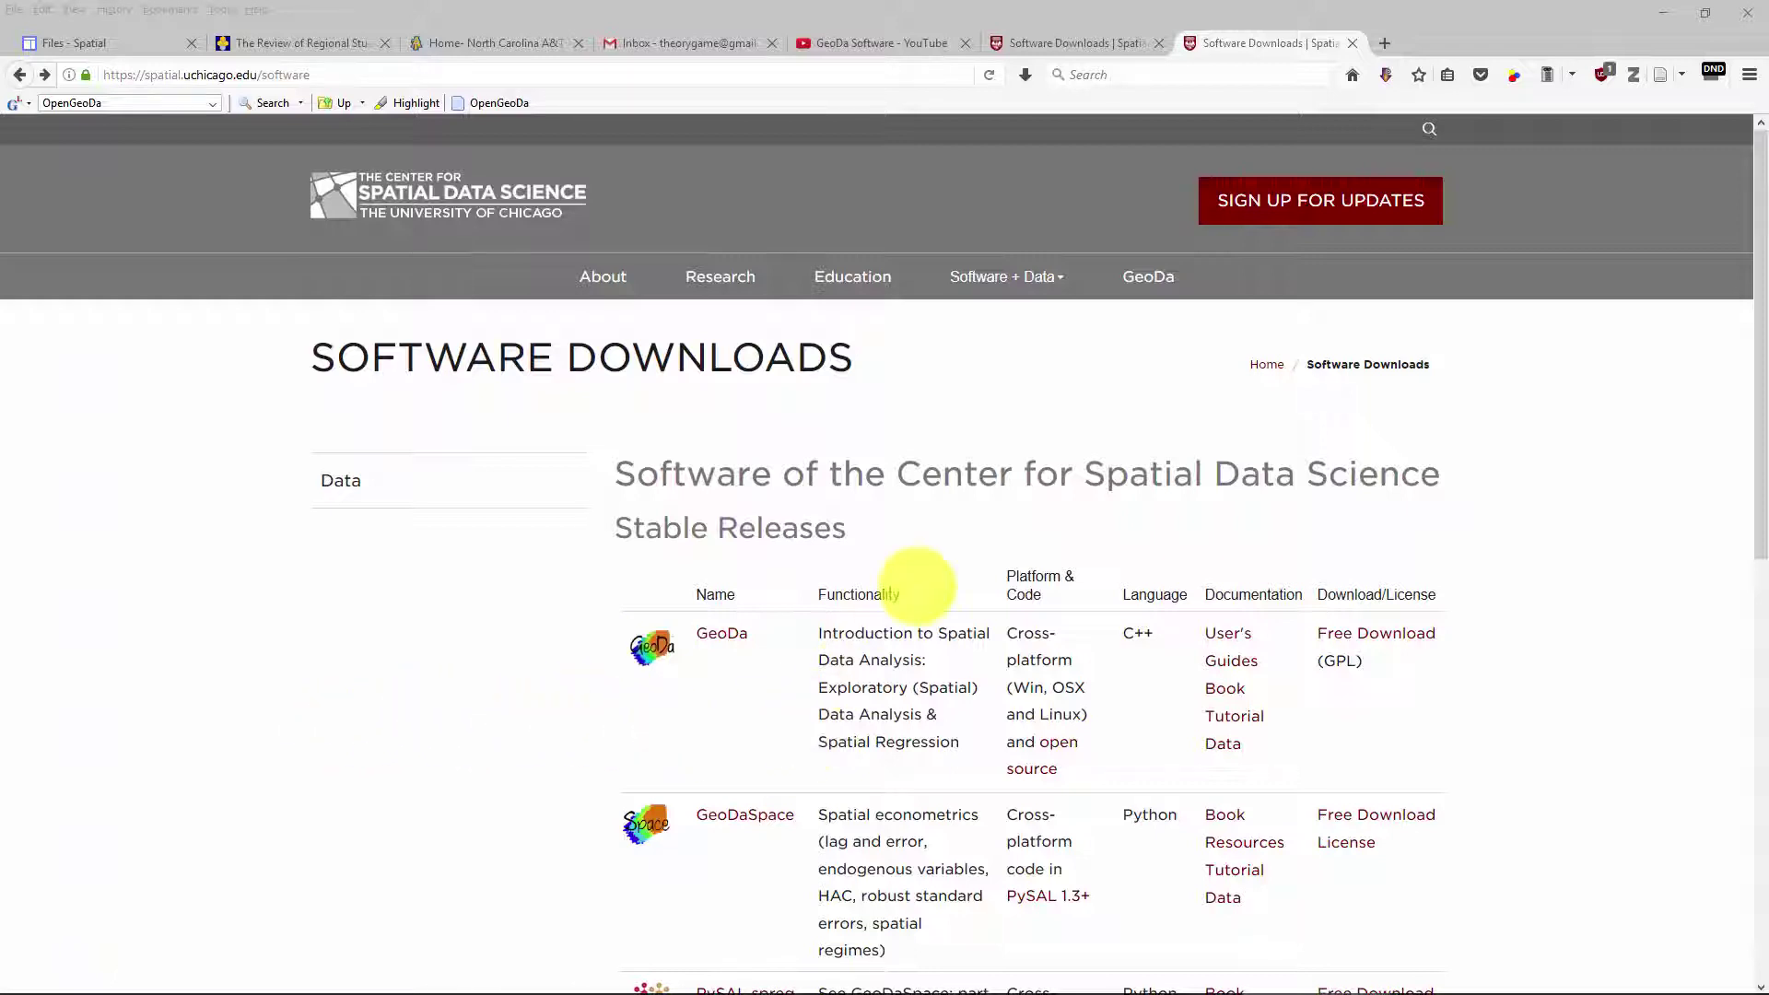
scroll(761, 601, down, 4)
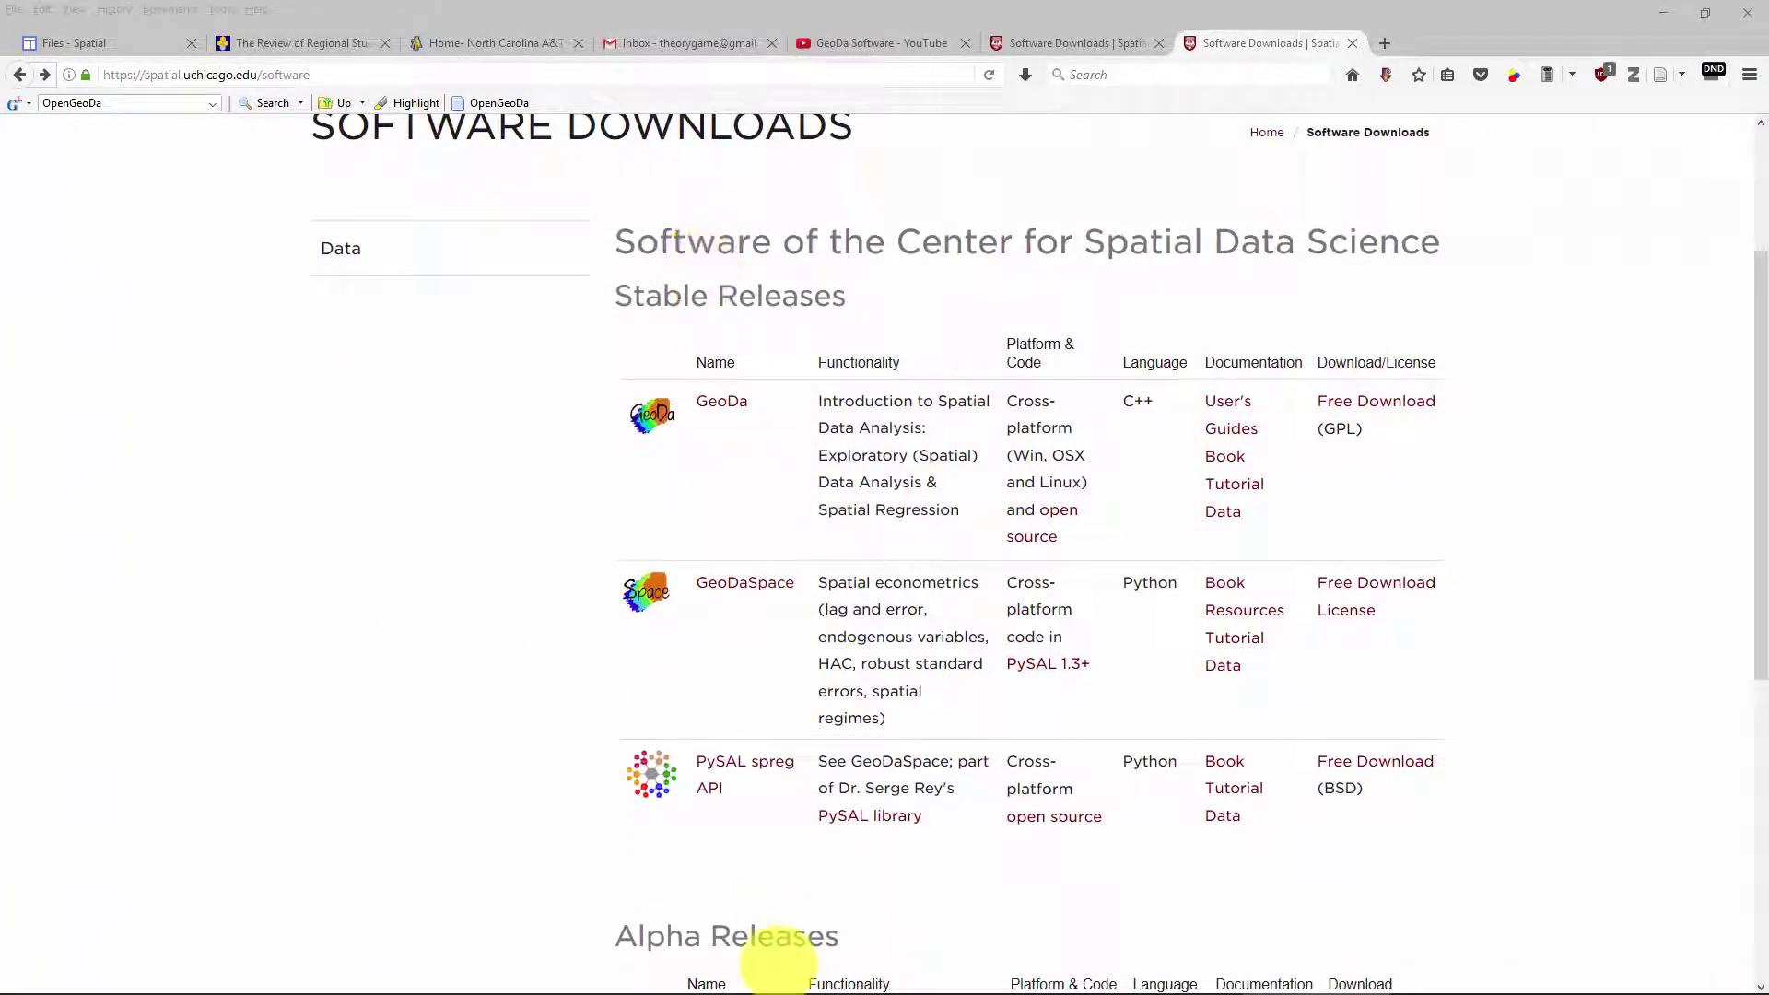
scroll(1152, 427, down, 2)
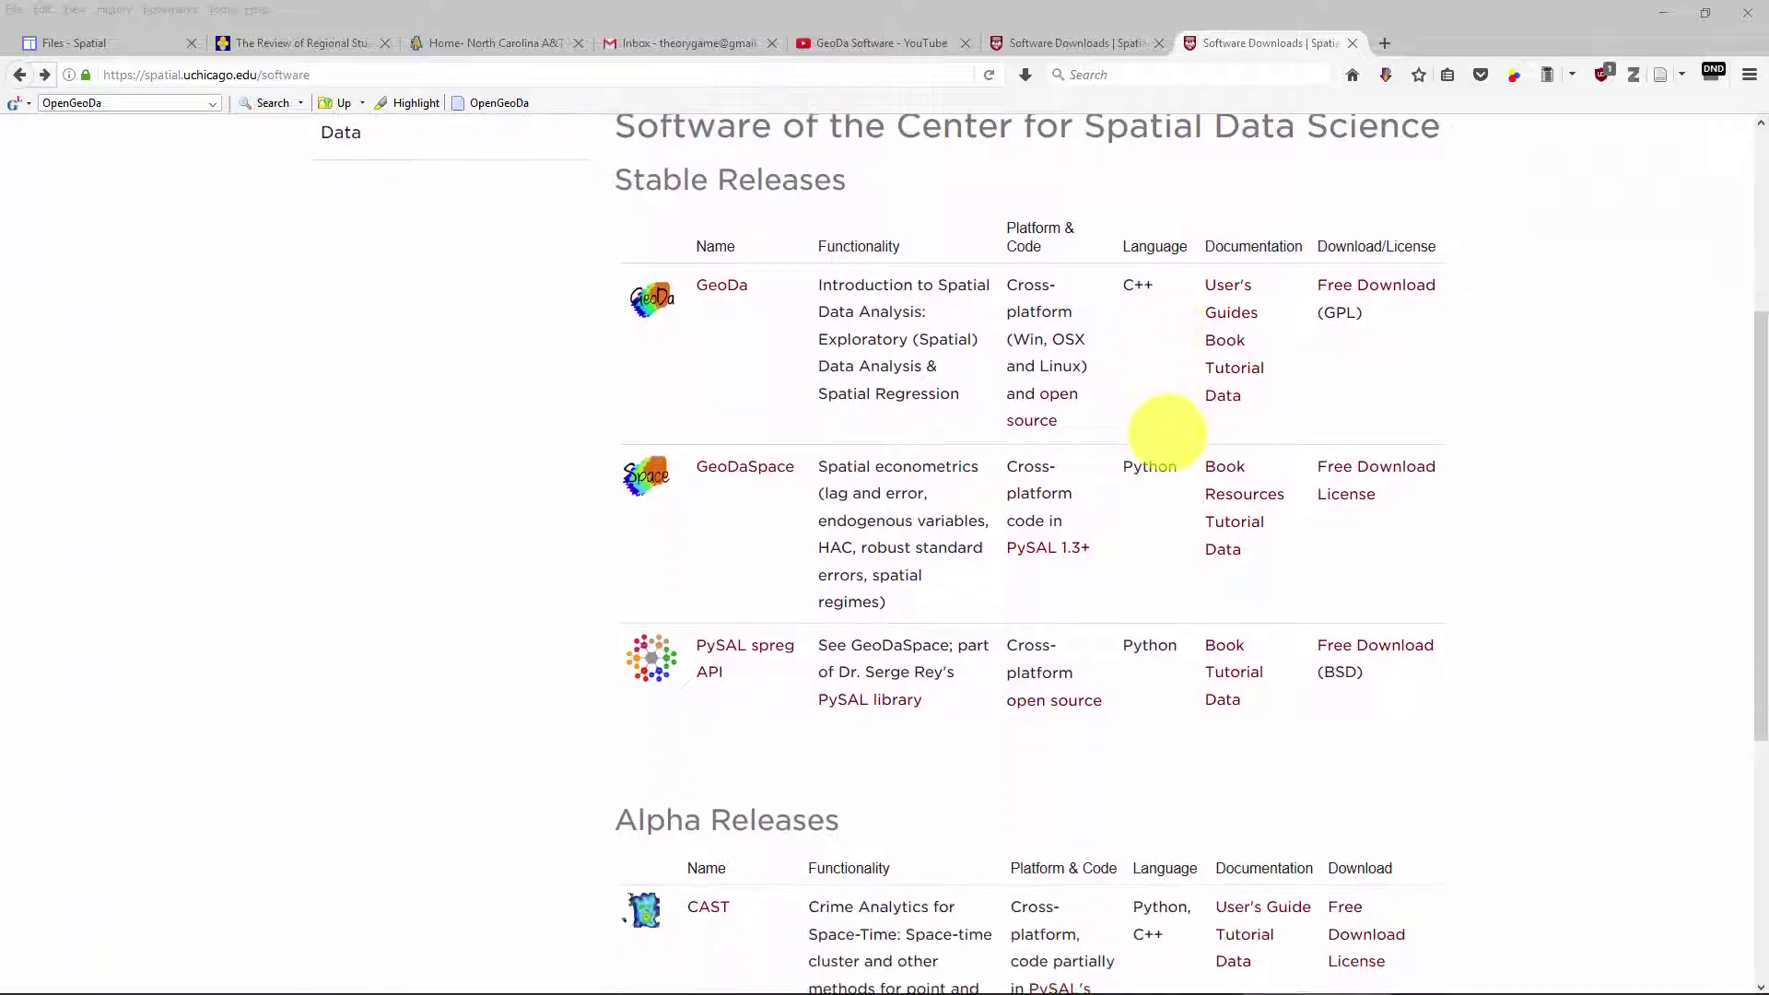
scroll(1151, 460, up, 2)
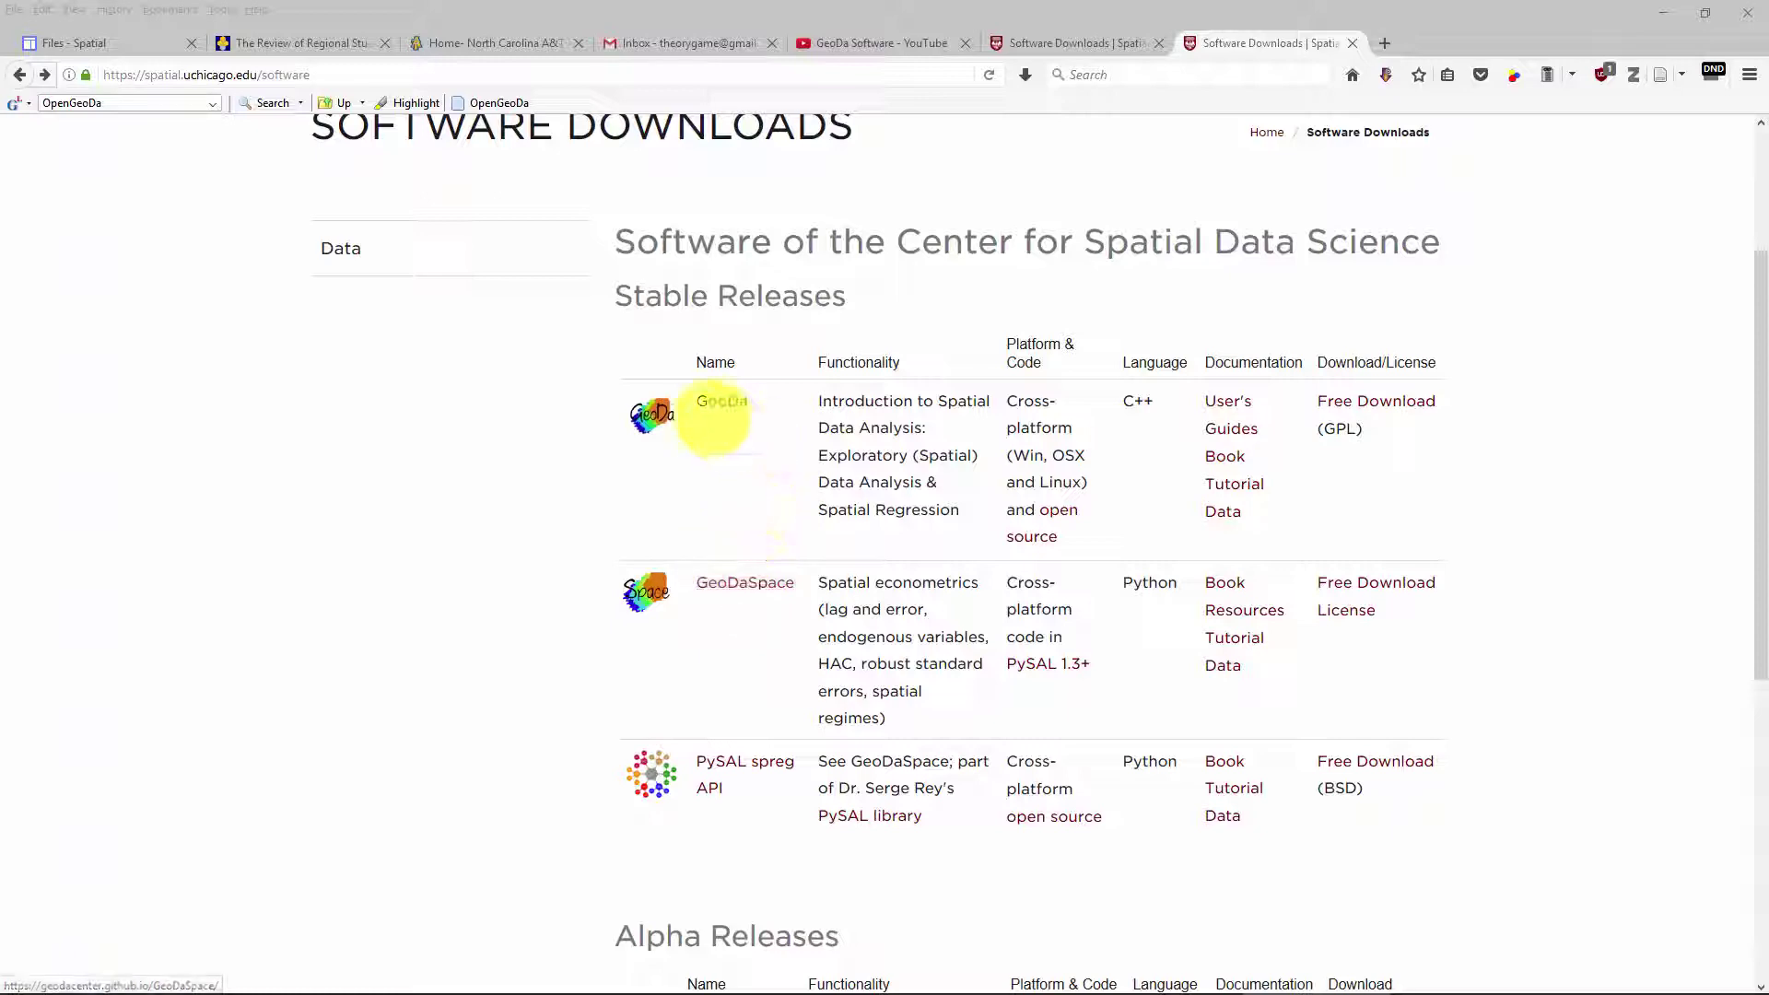
click(722, 401)
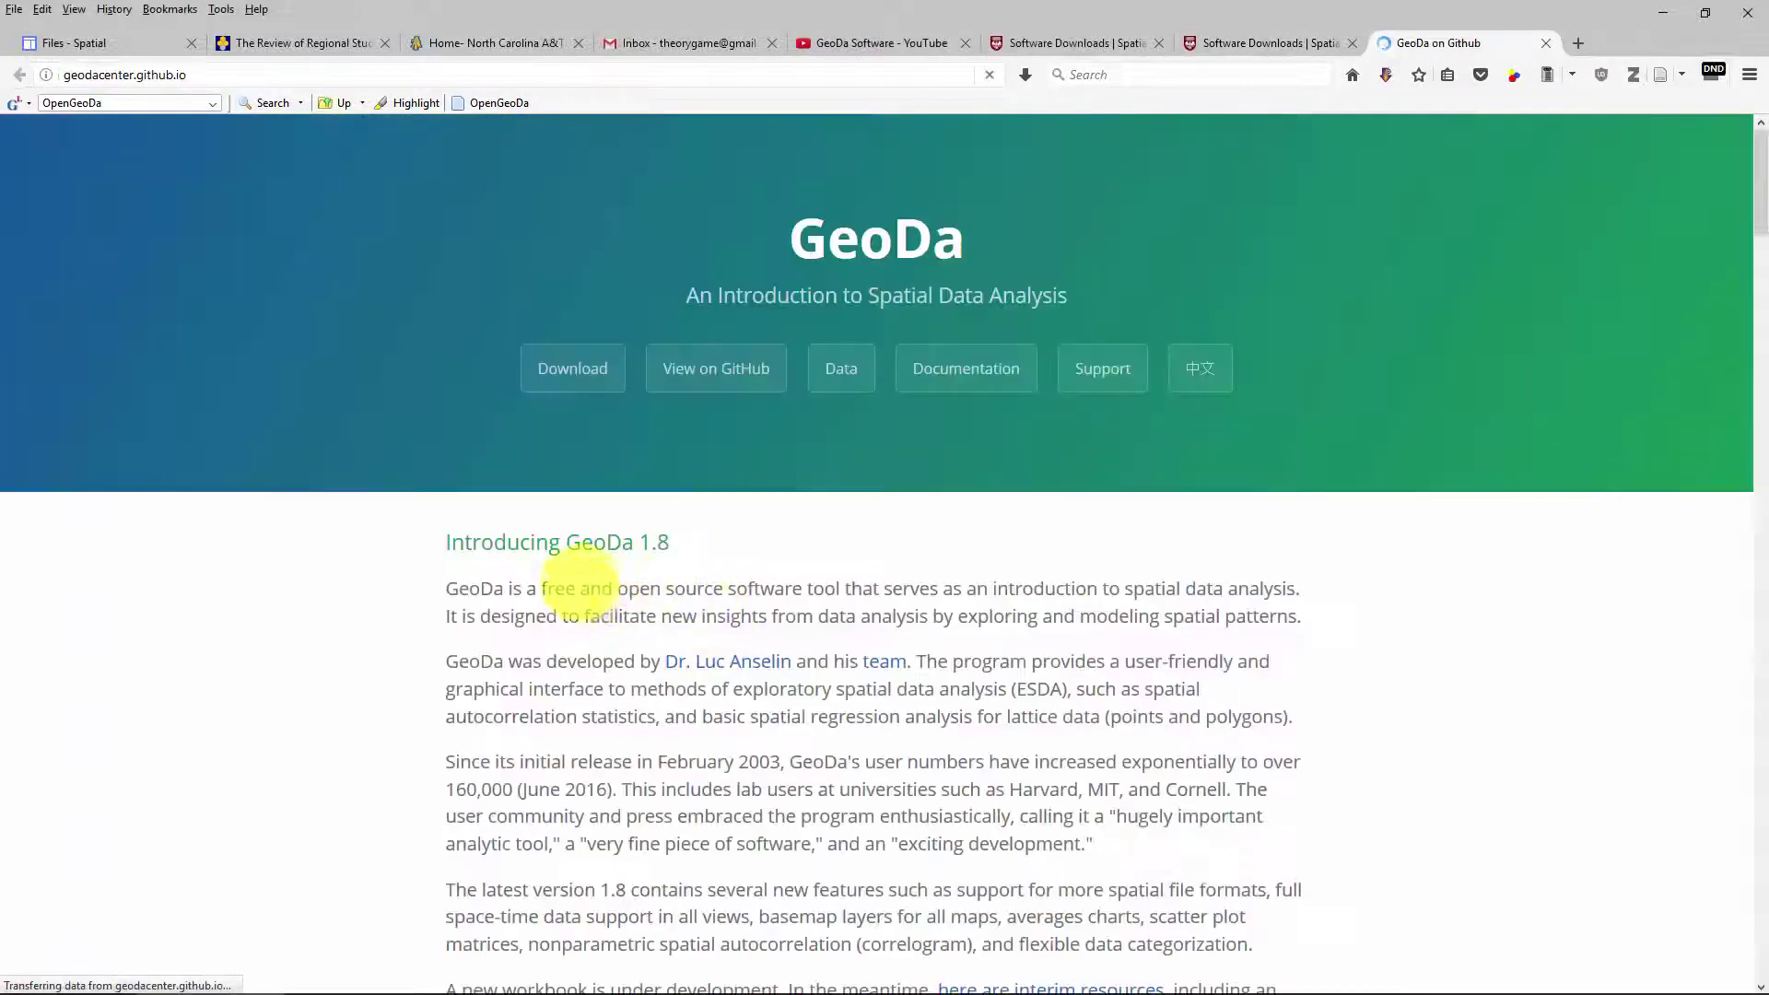
click(573, 369)
scroll(737, 628, down, 2)
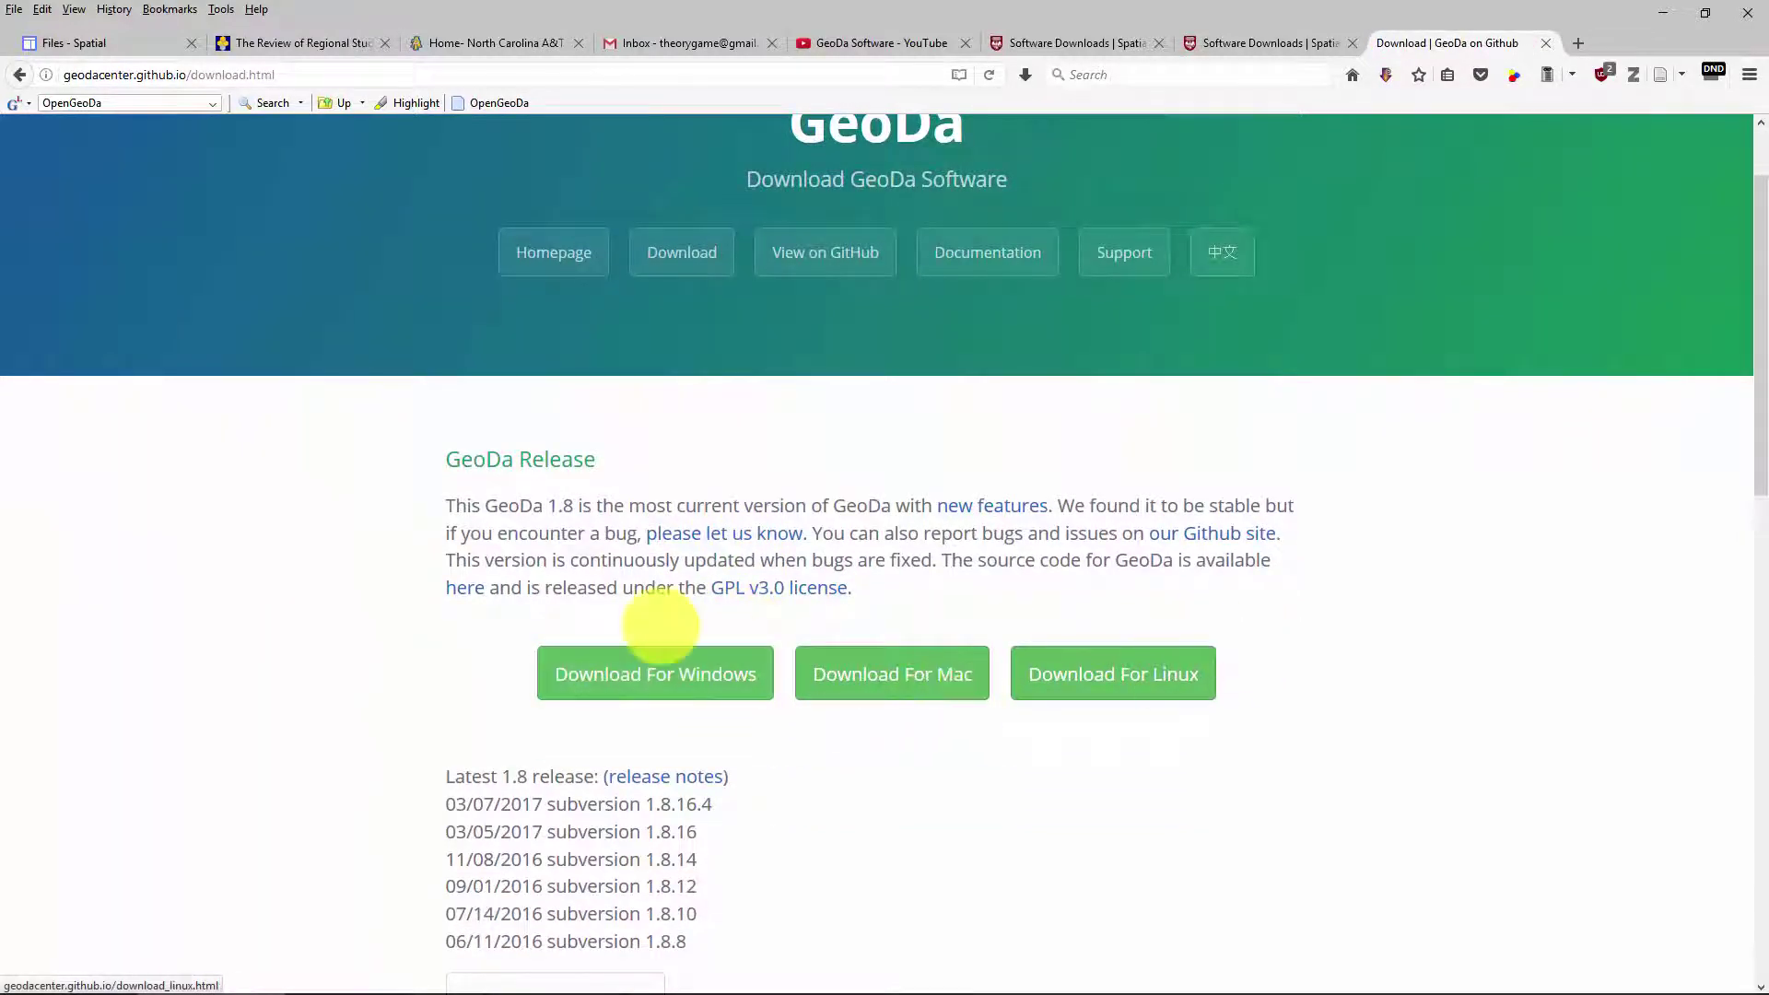
scroll(367, 620, up, 2)
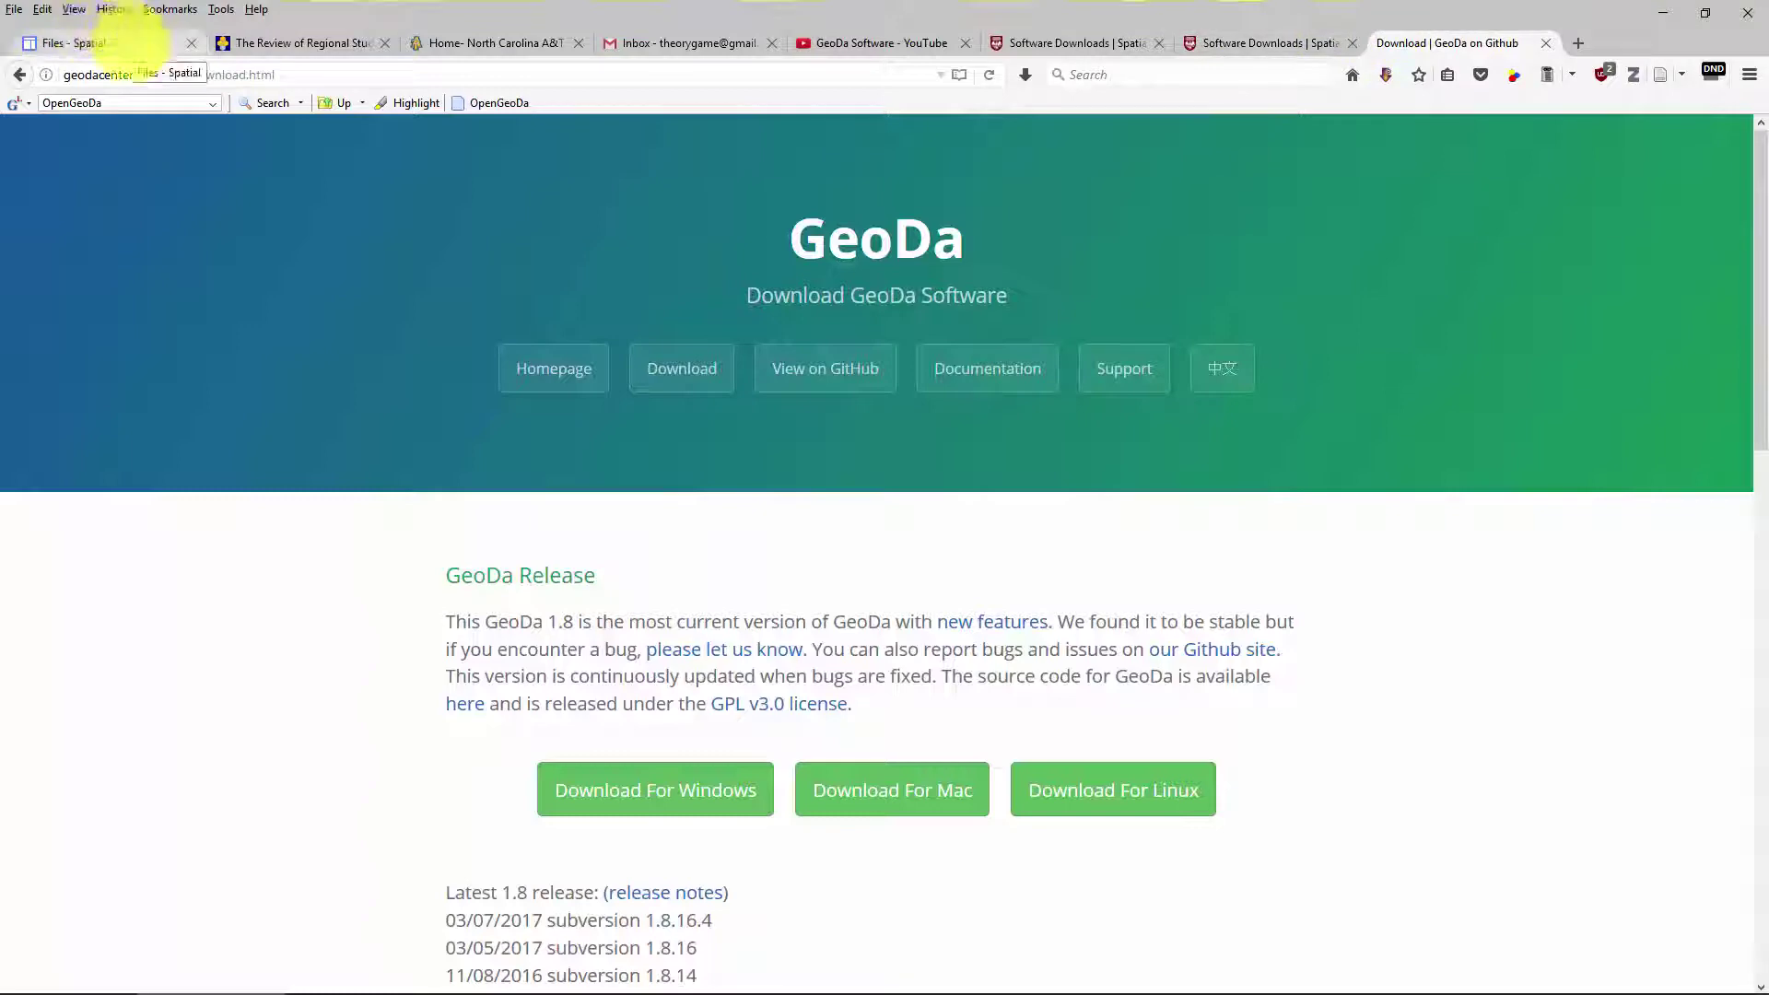
- Find the file 2.1 NCVA CO Variables Shapefile.zip on the BurkeyAcademy Spatial files page
click(138, 42)
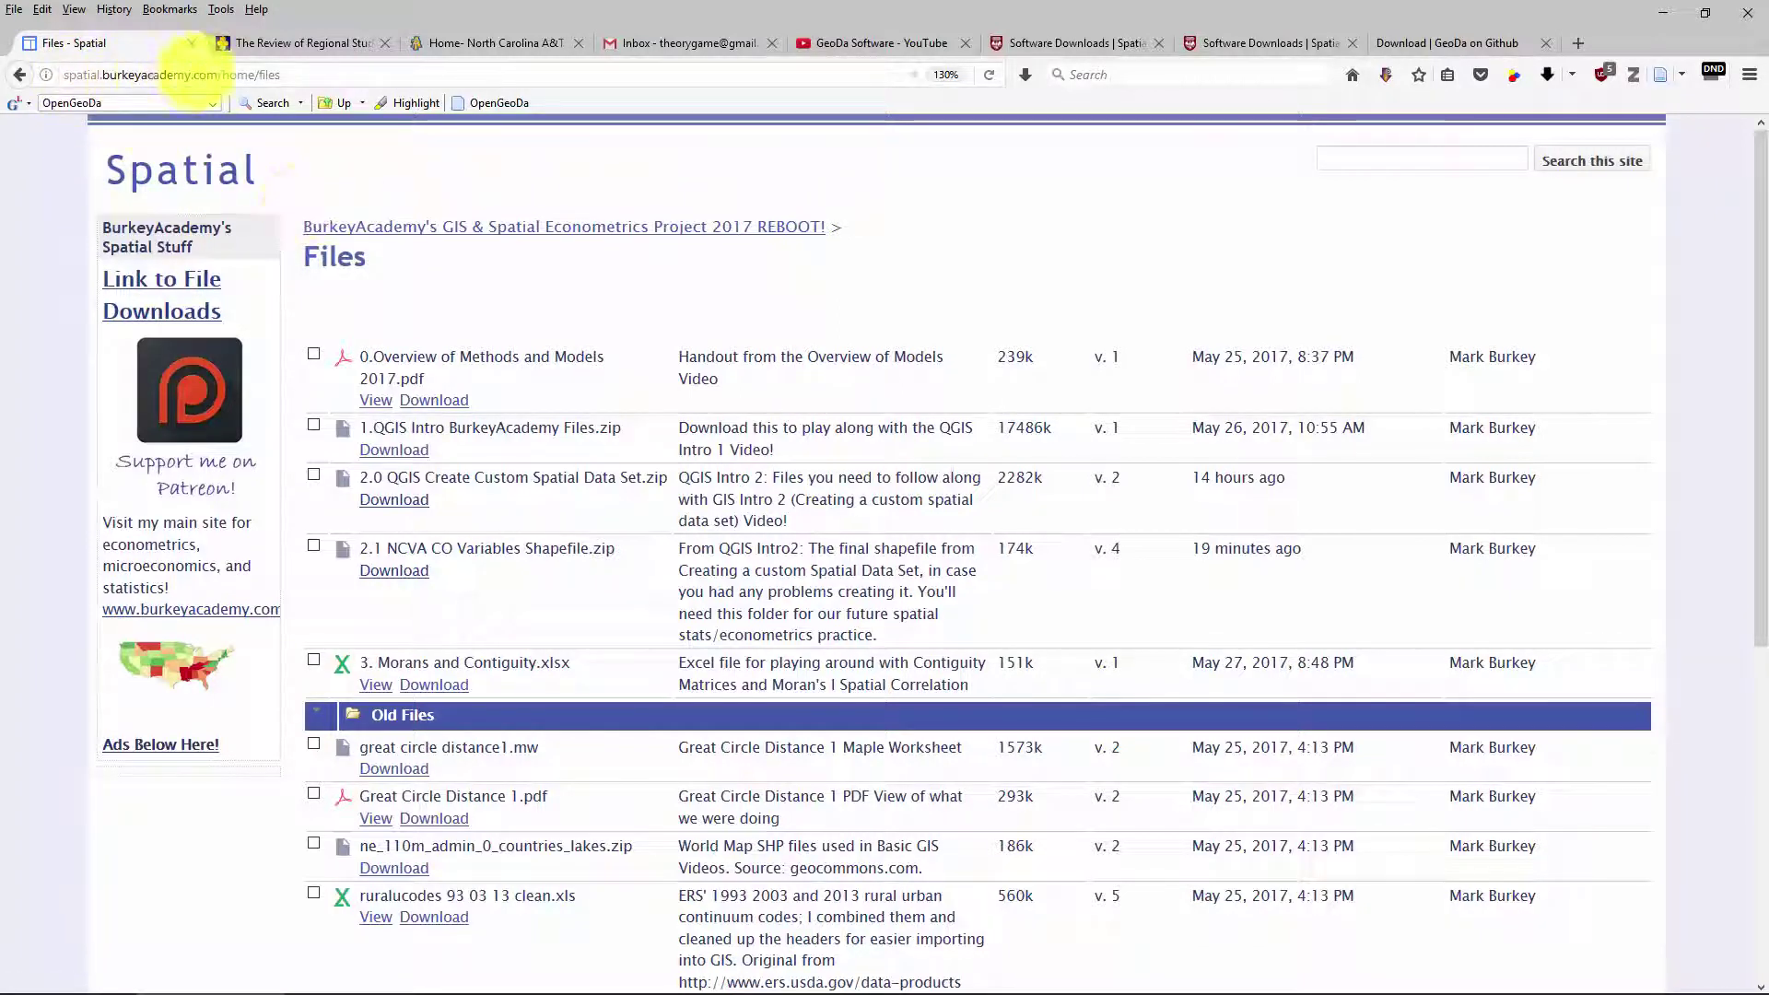
drag(309, 203, 157, 284)
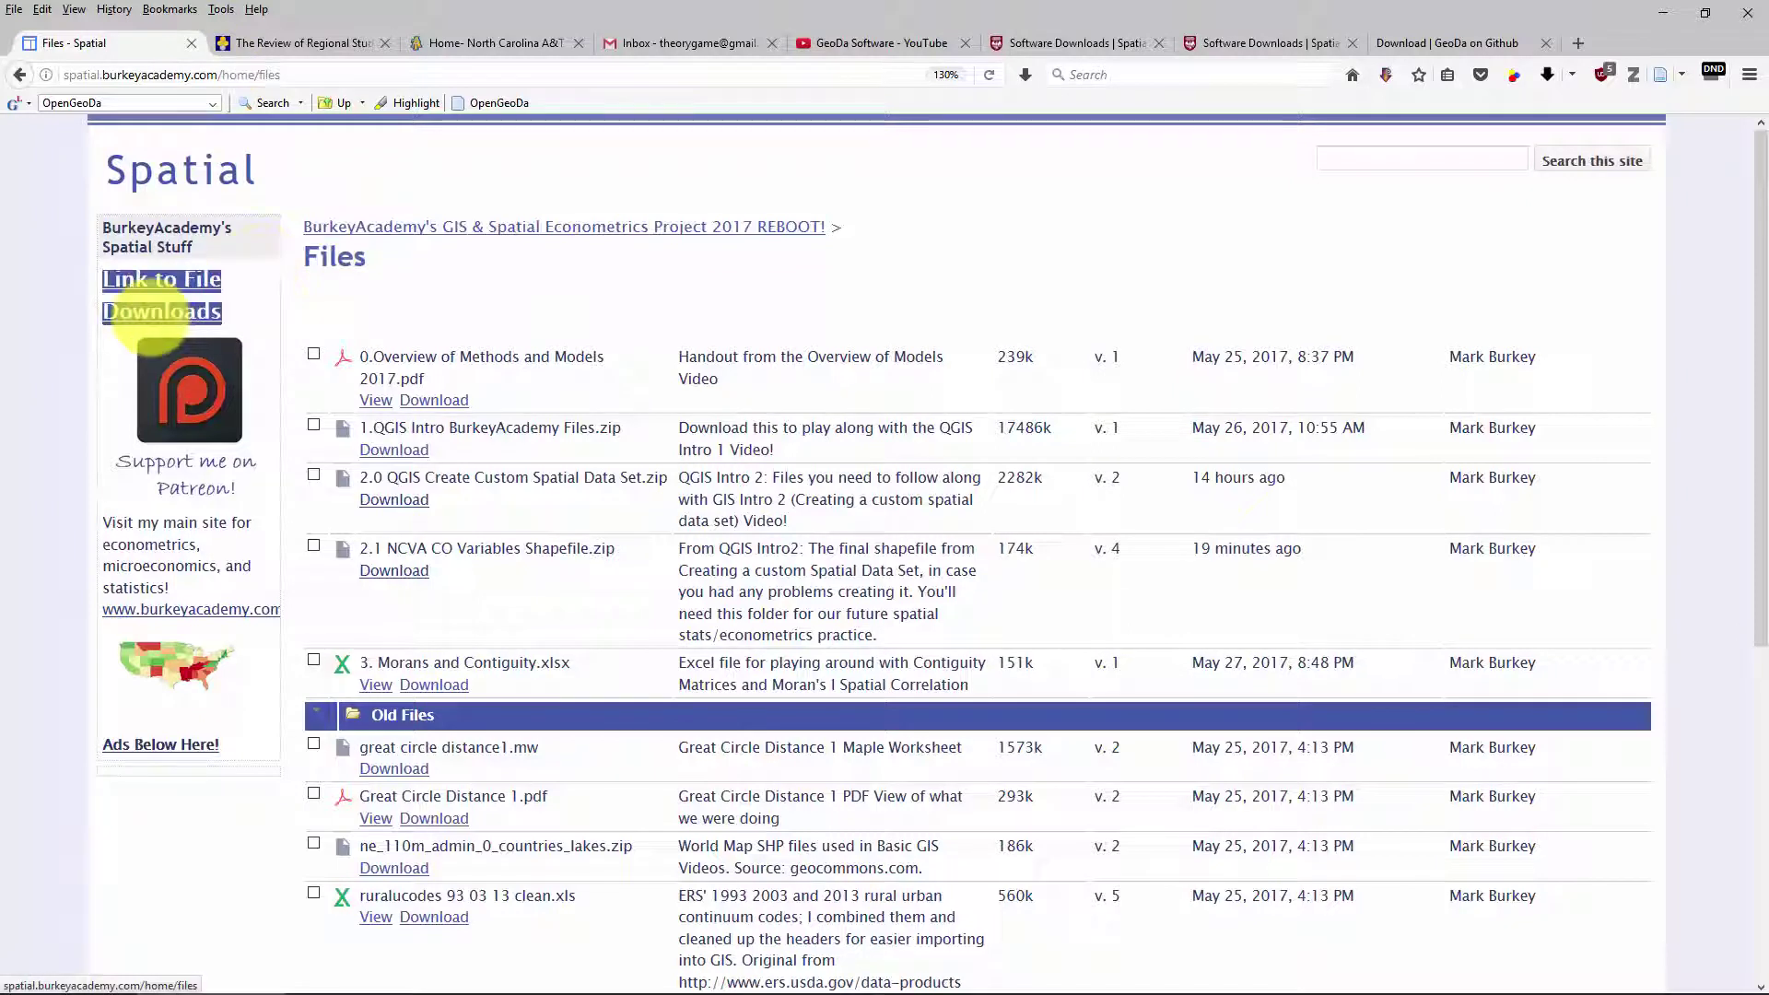
click(929, 224)
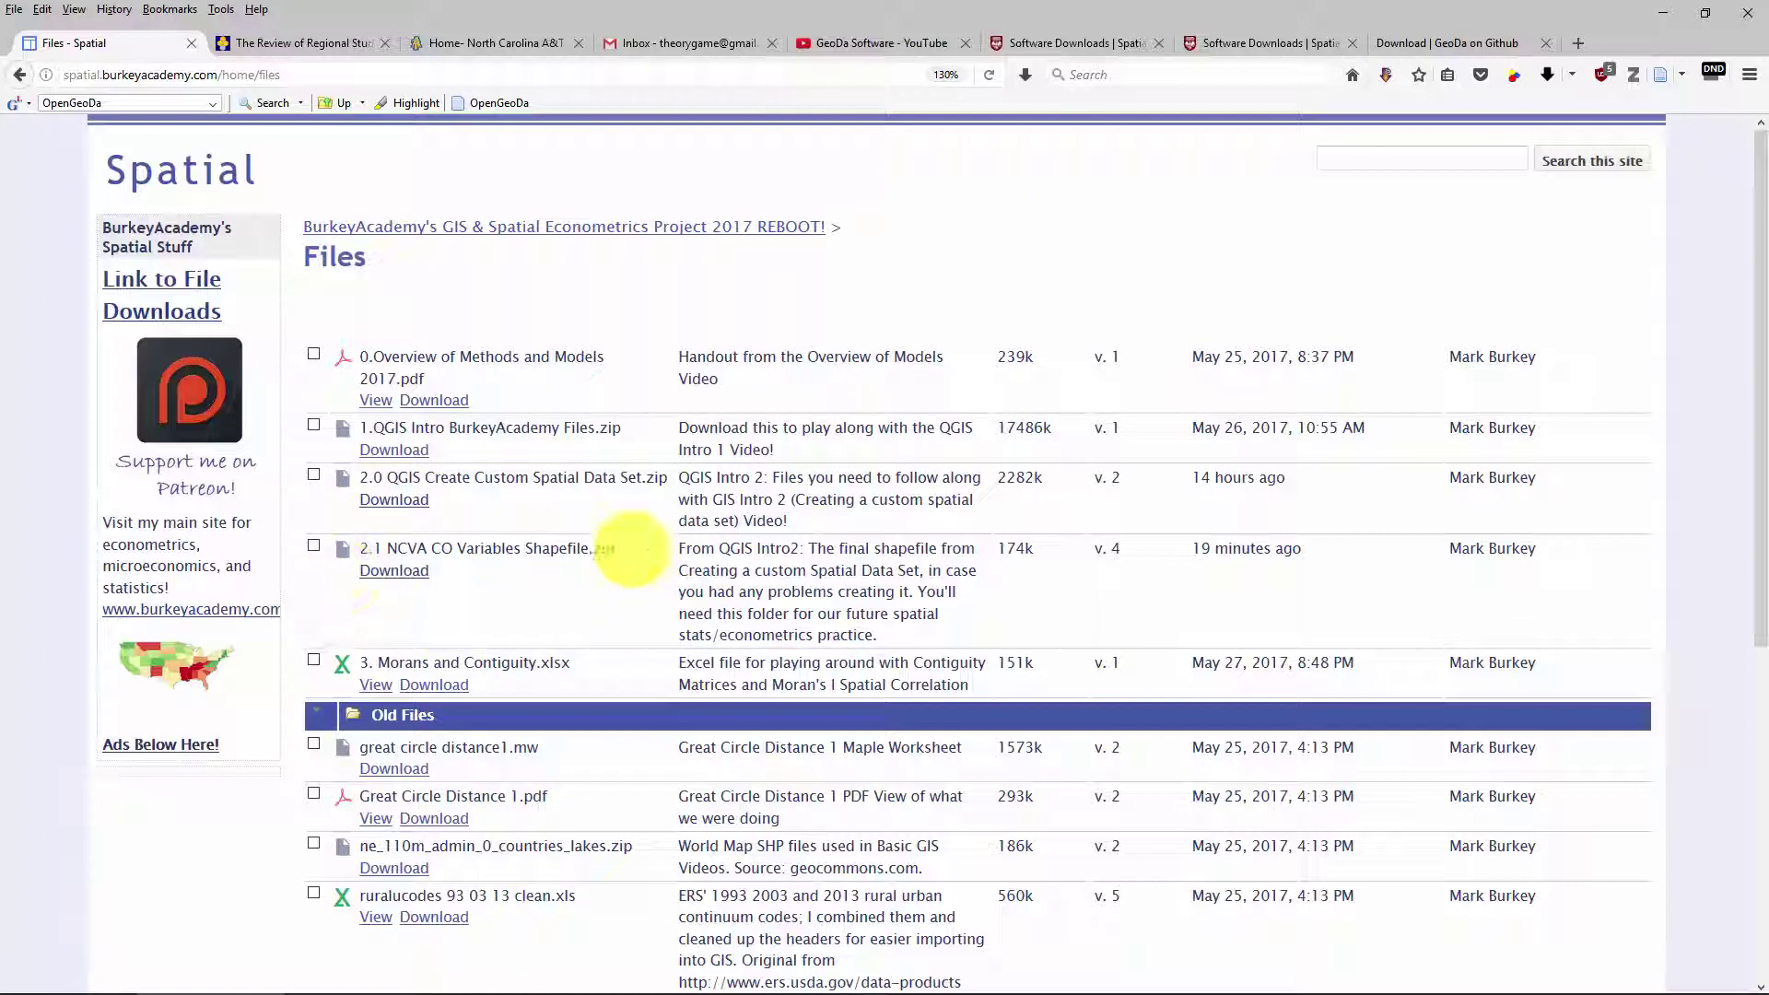
drag(630, 551, 308, 545)
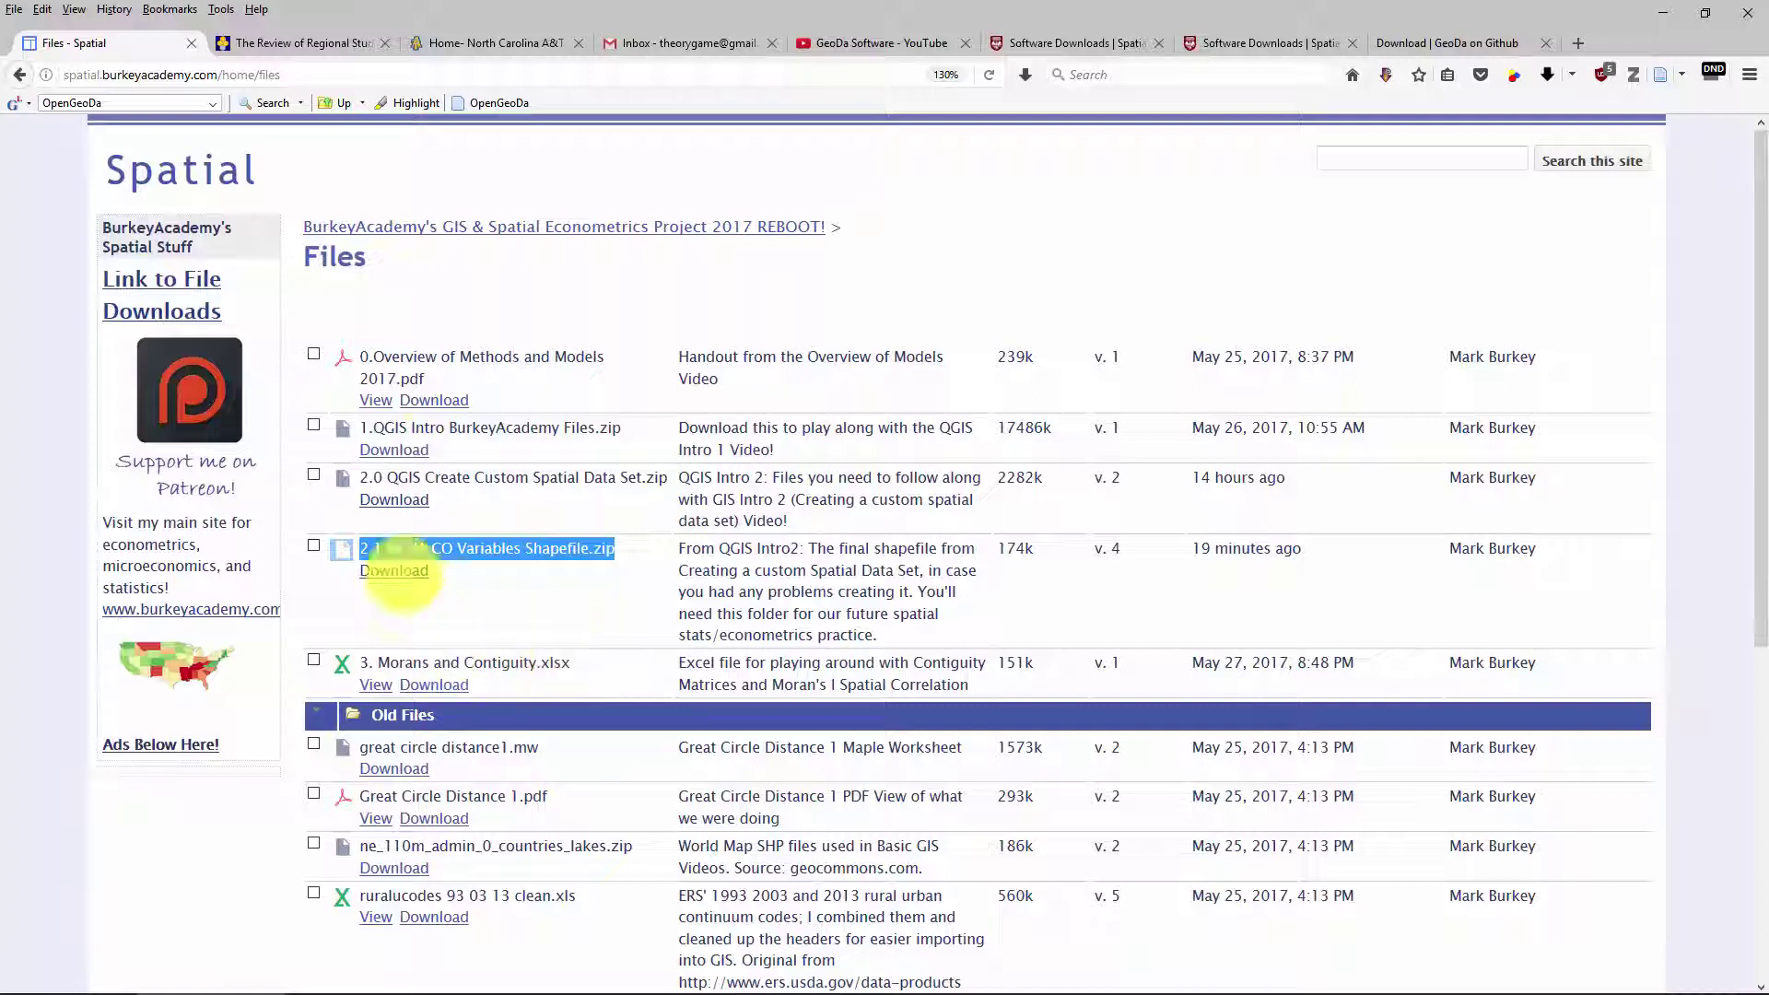
click(552, 576)
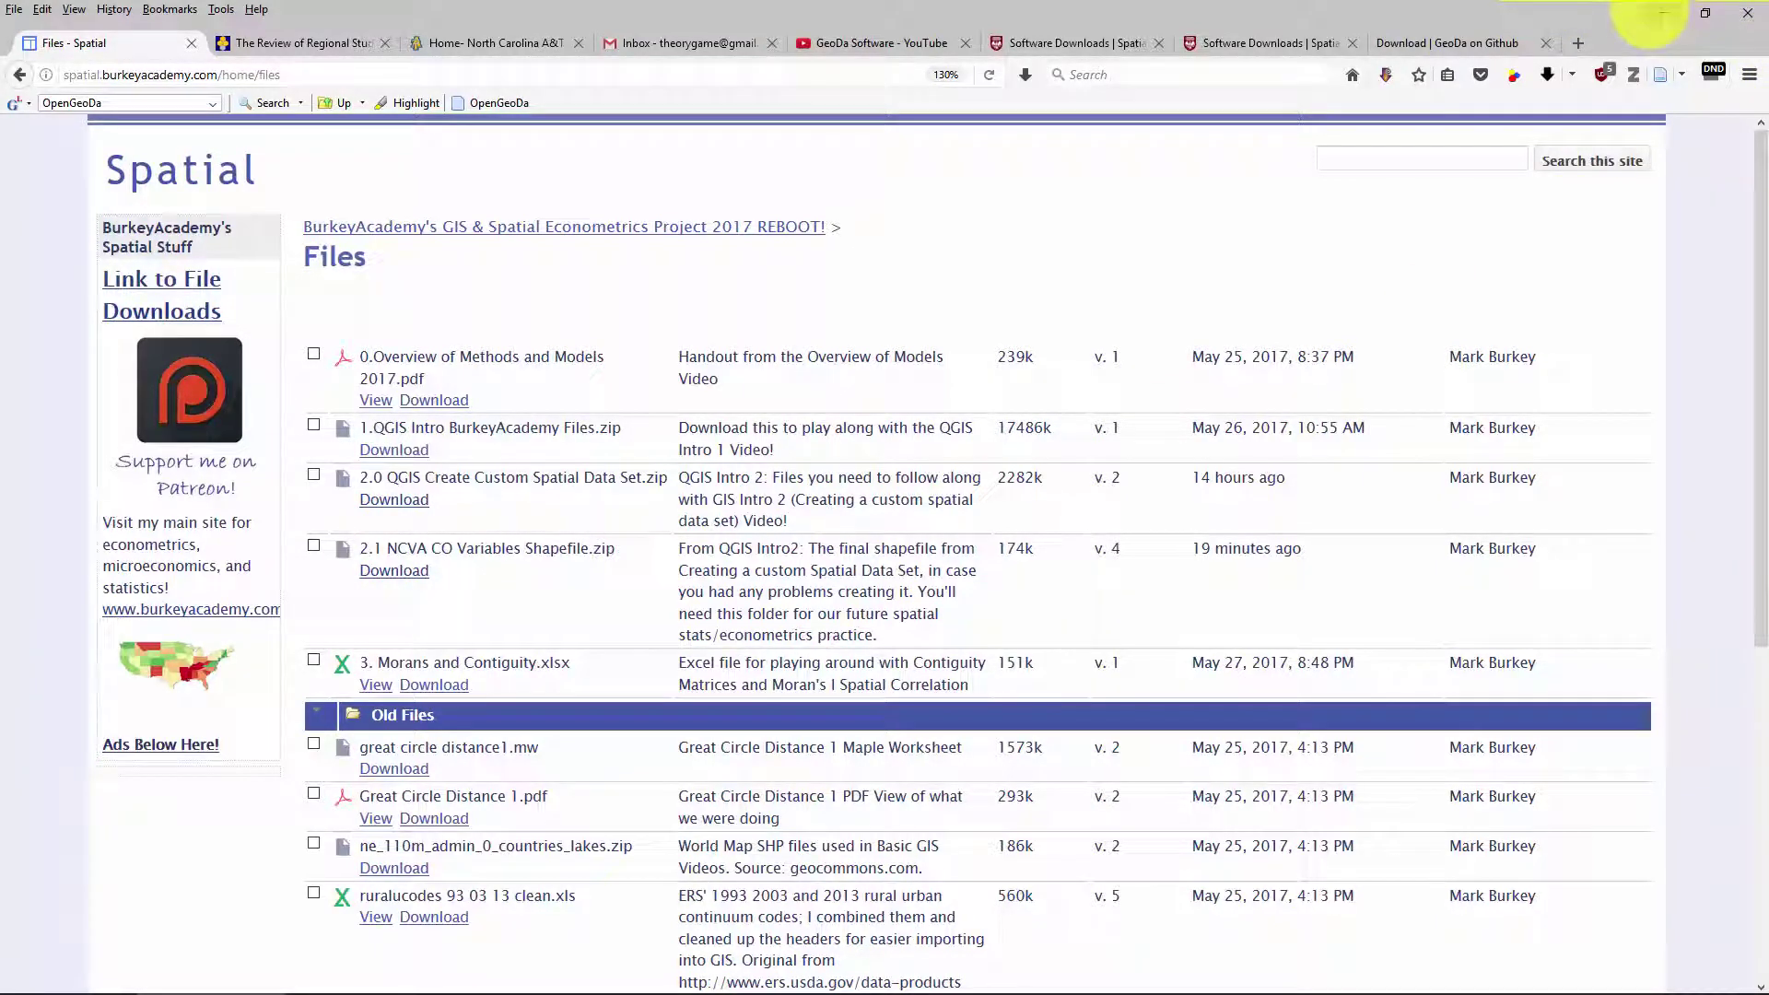
- Switch to the desktop's GeoDa Exploratory folder and extract 2.1 NCVA CO Variables Shapefile.zip into its default subfolder
click(1658, 15)
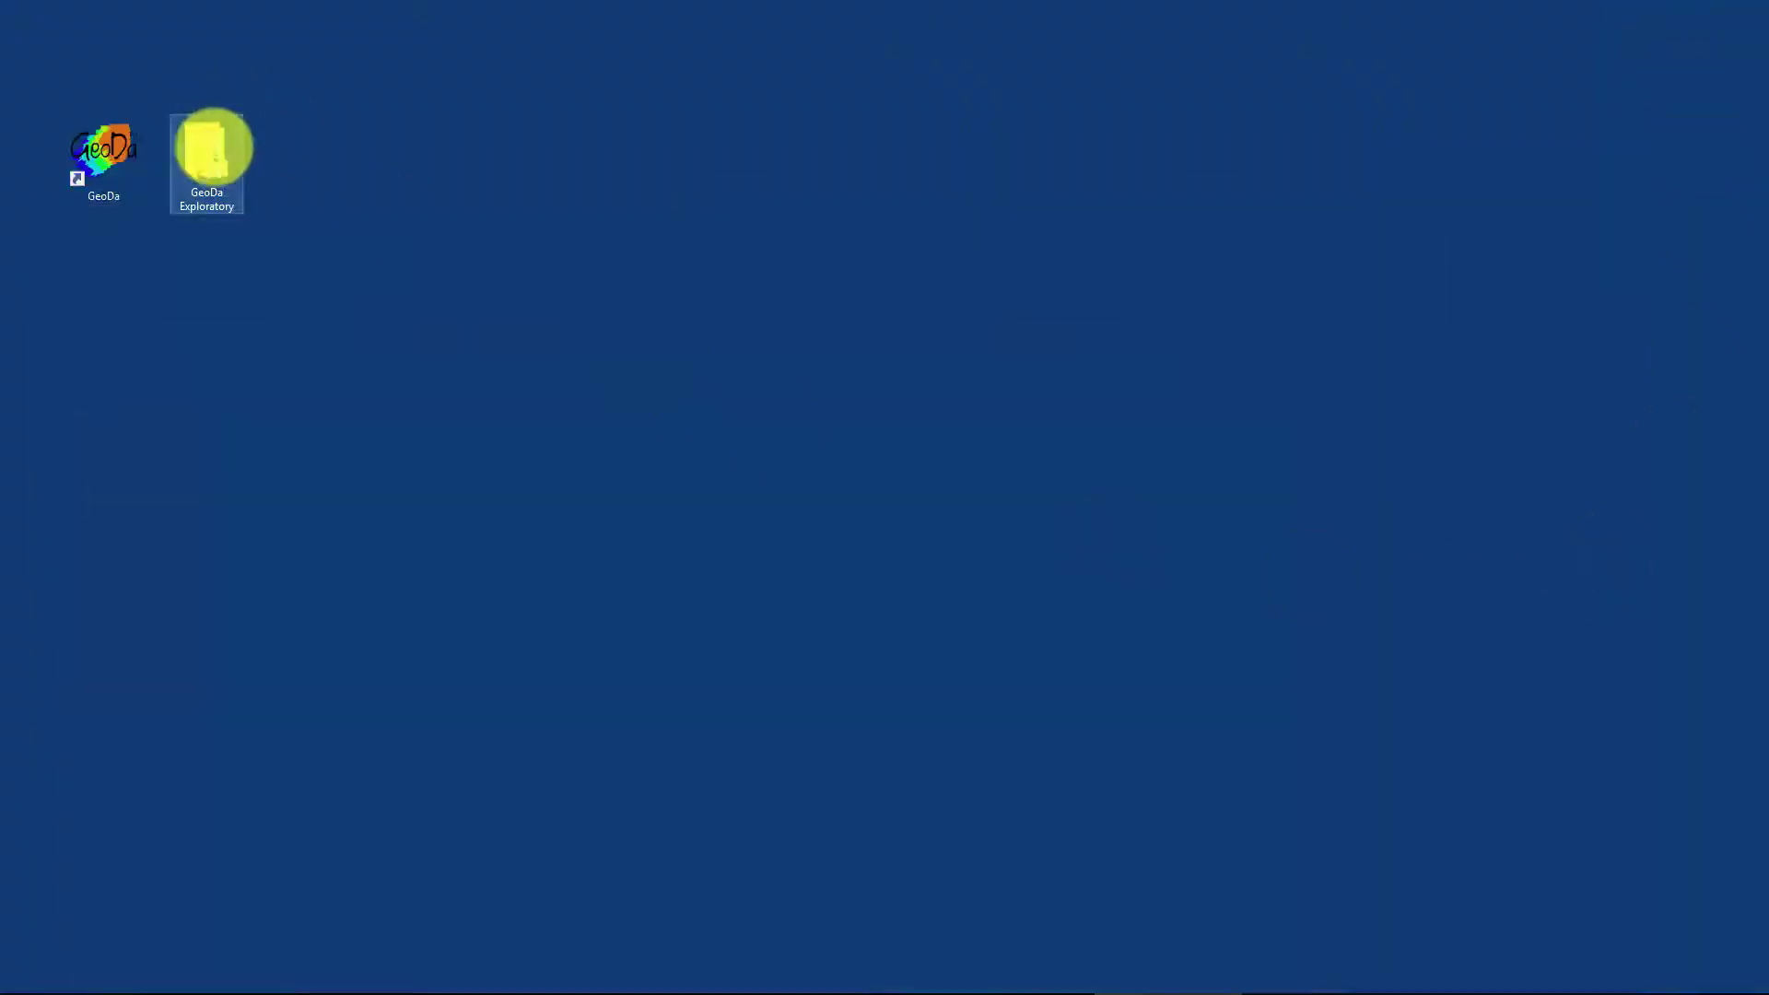
double_click(212, 147)
drag(848, 130, 706, 61)
right_click(662, 688)
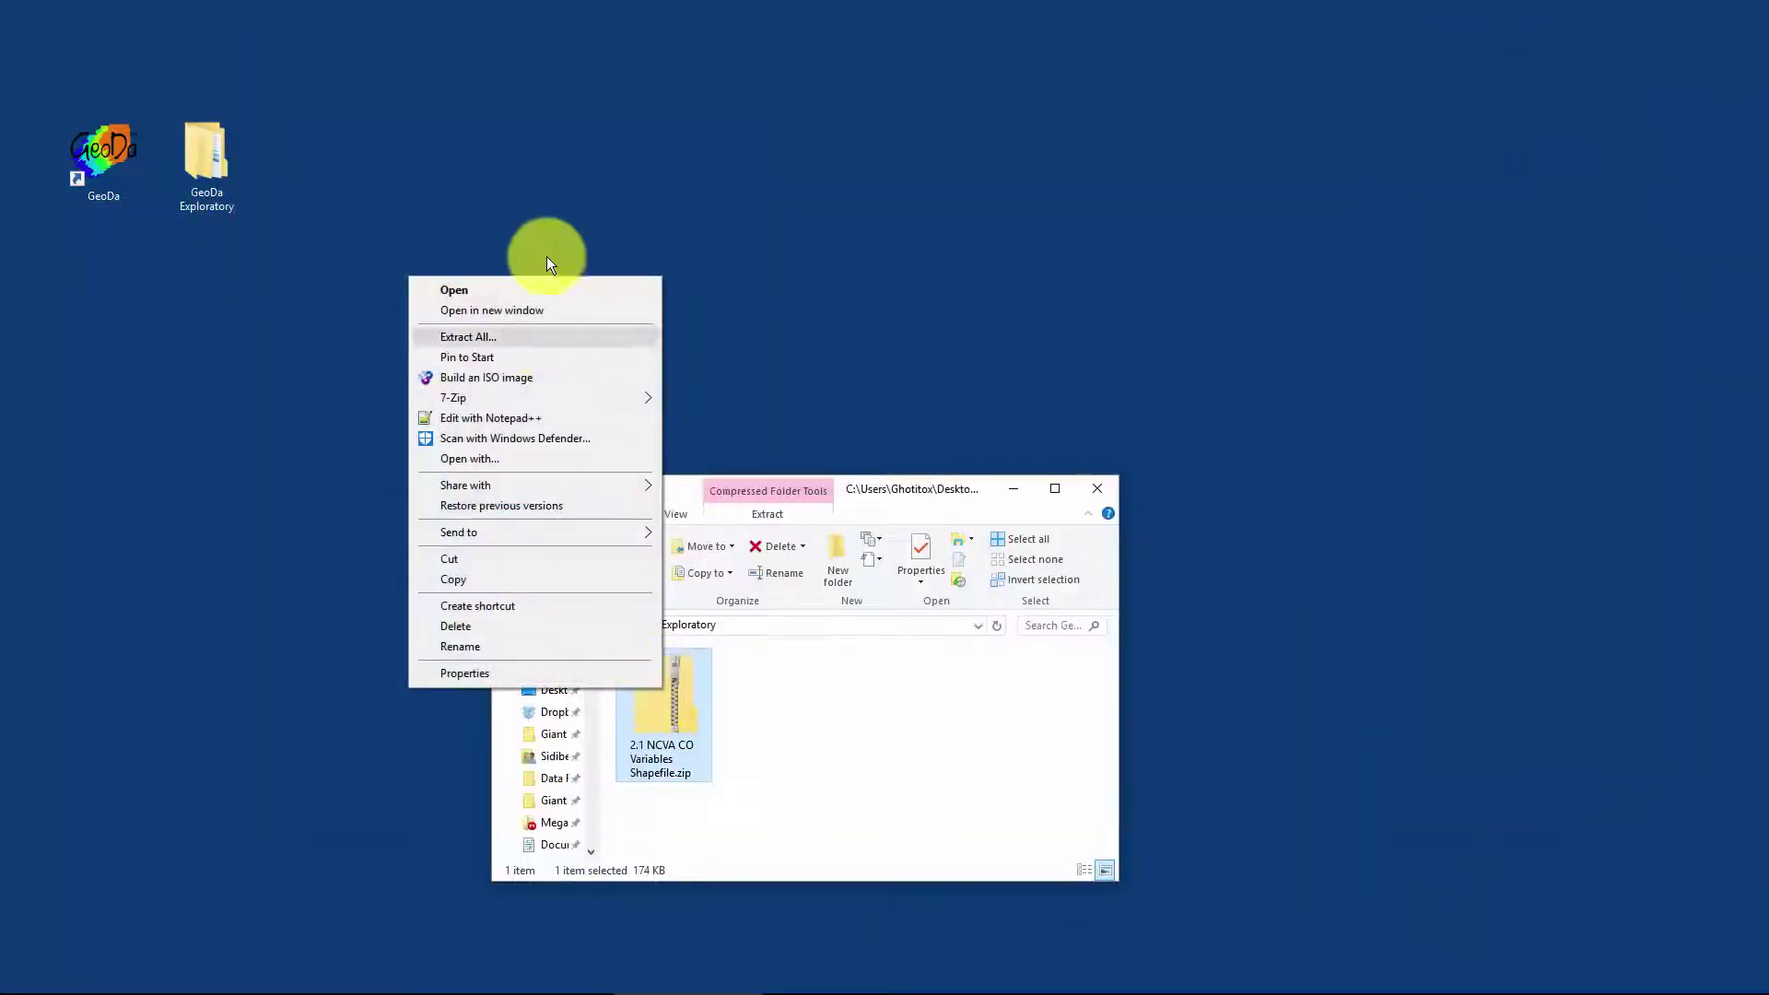
click(451, 337)
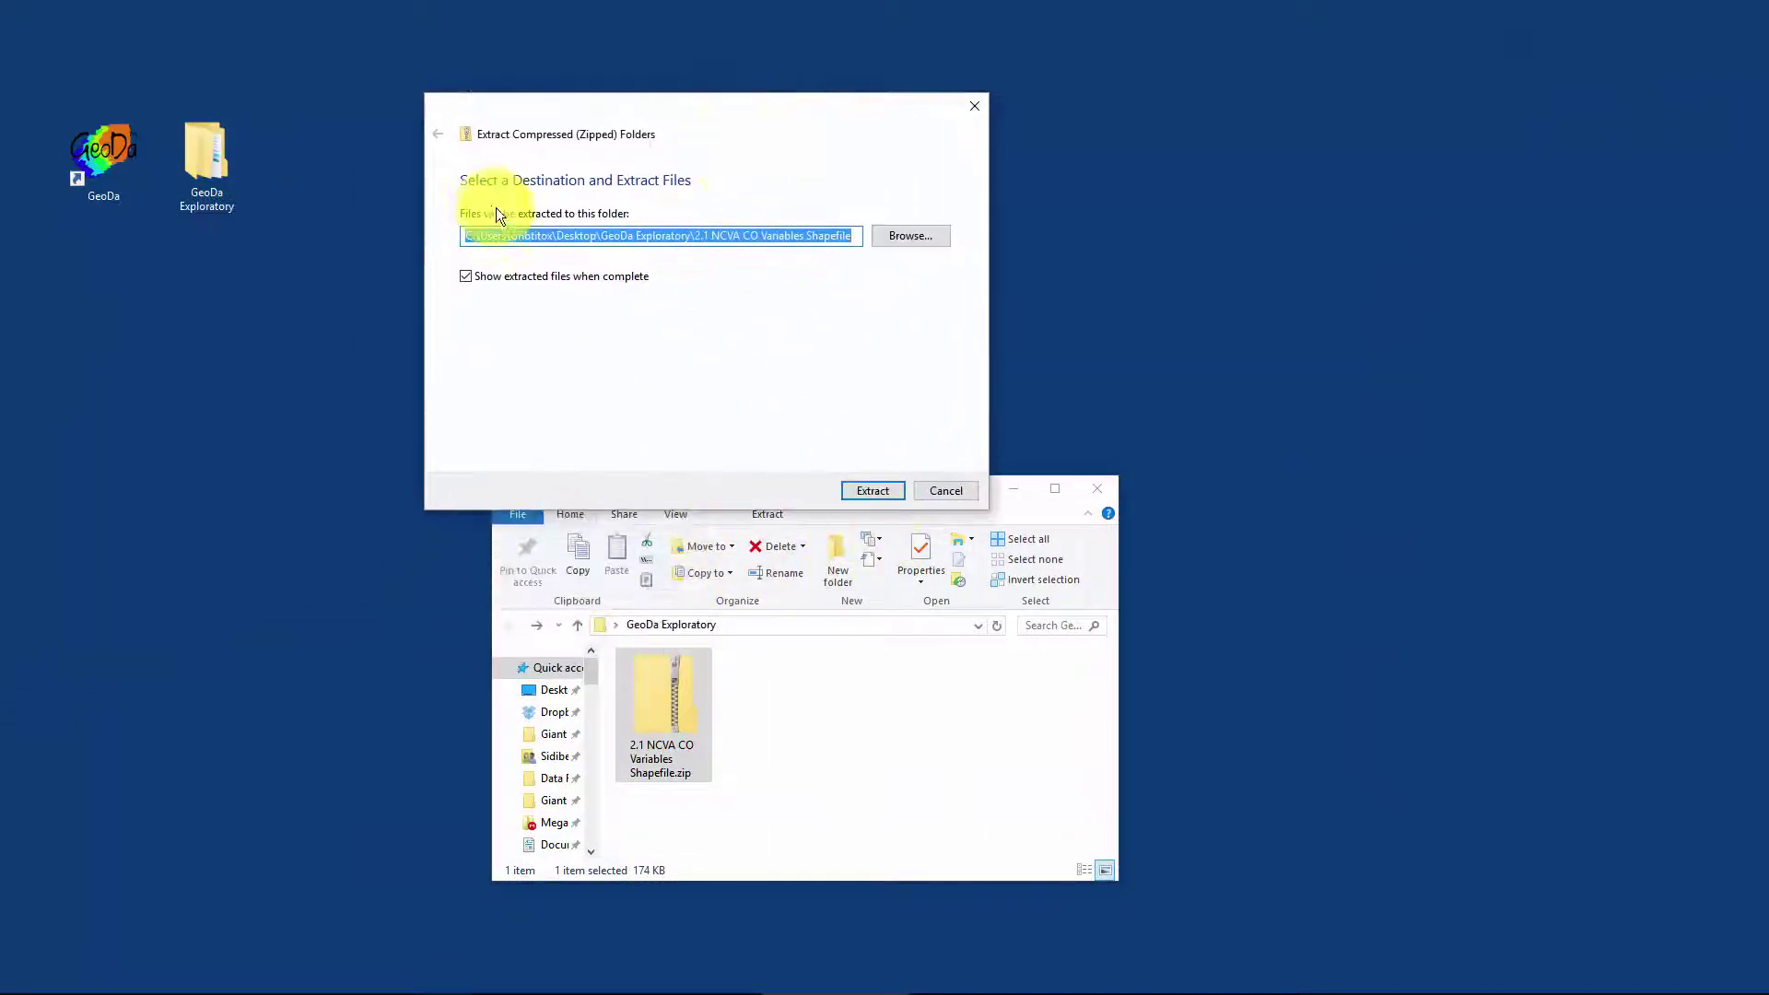
click(871, 491)
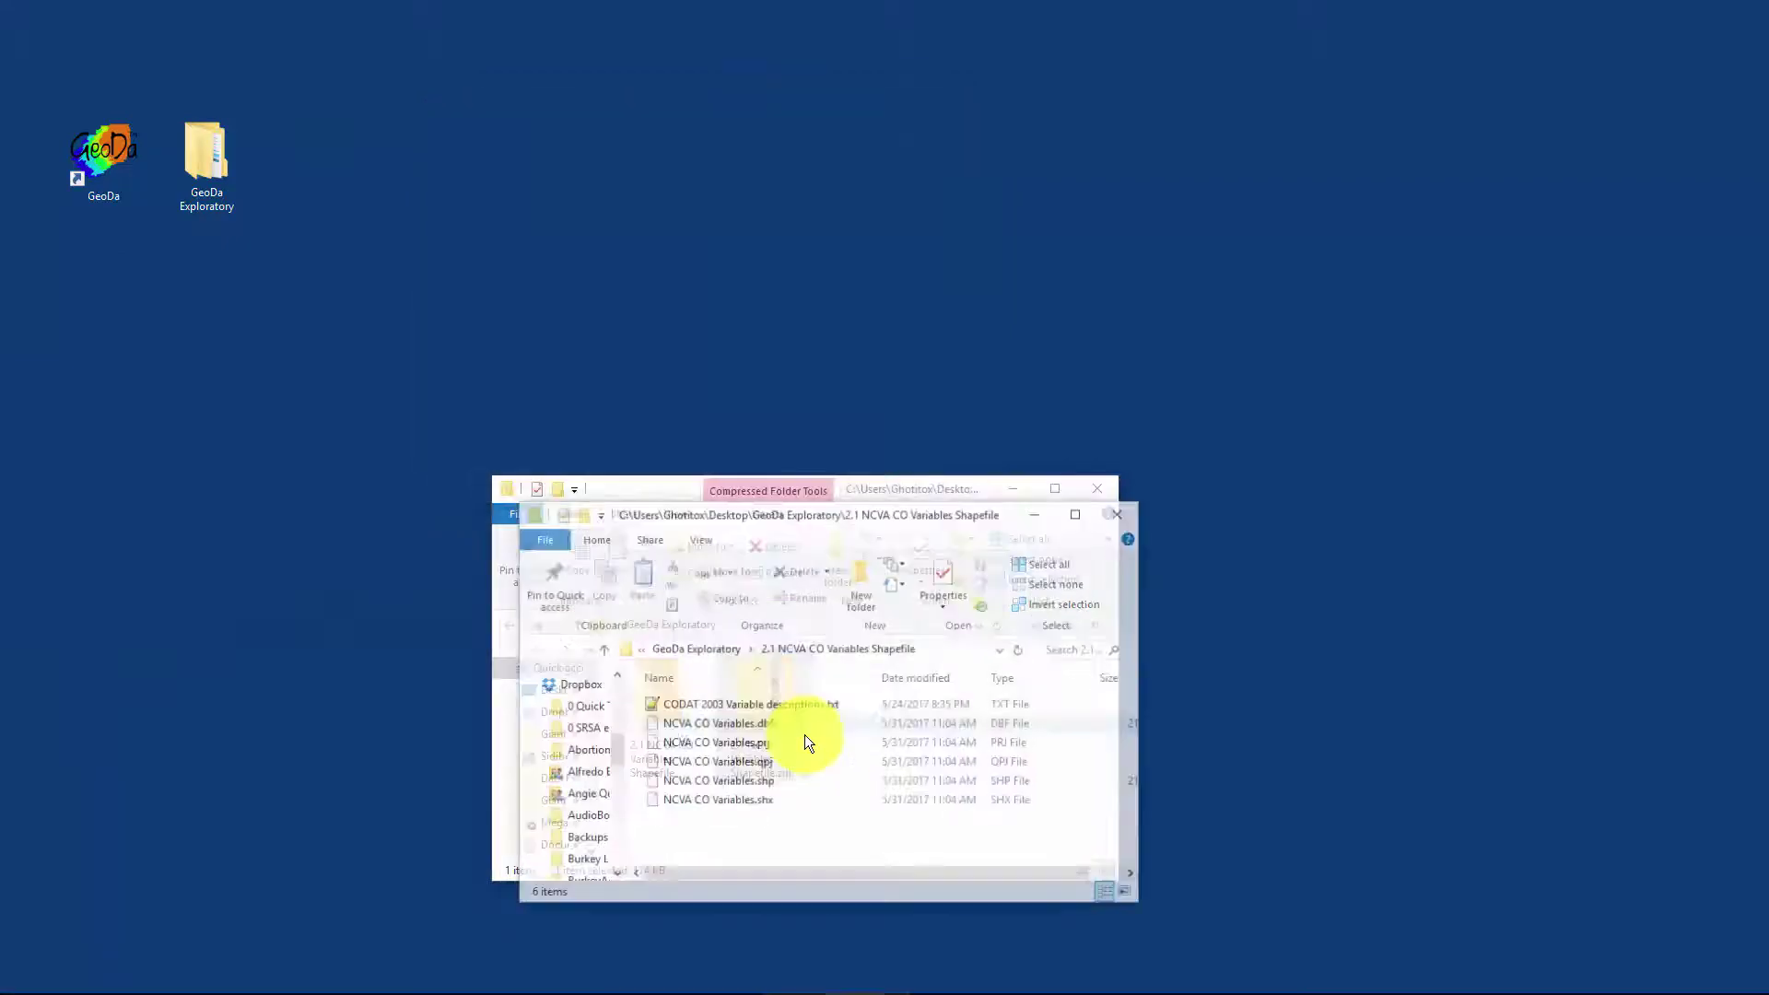
click(1121, 512)
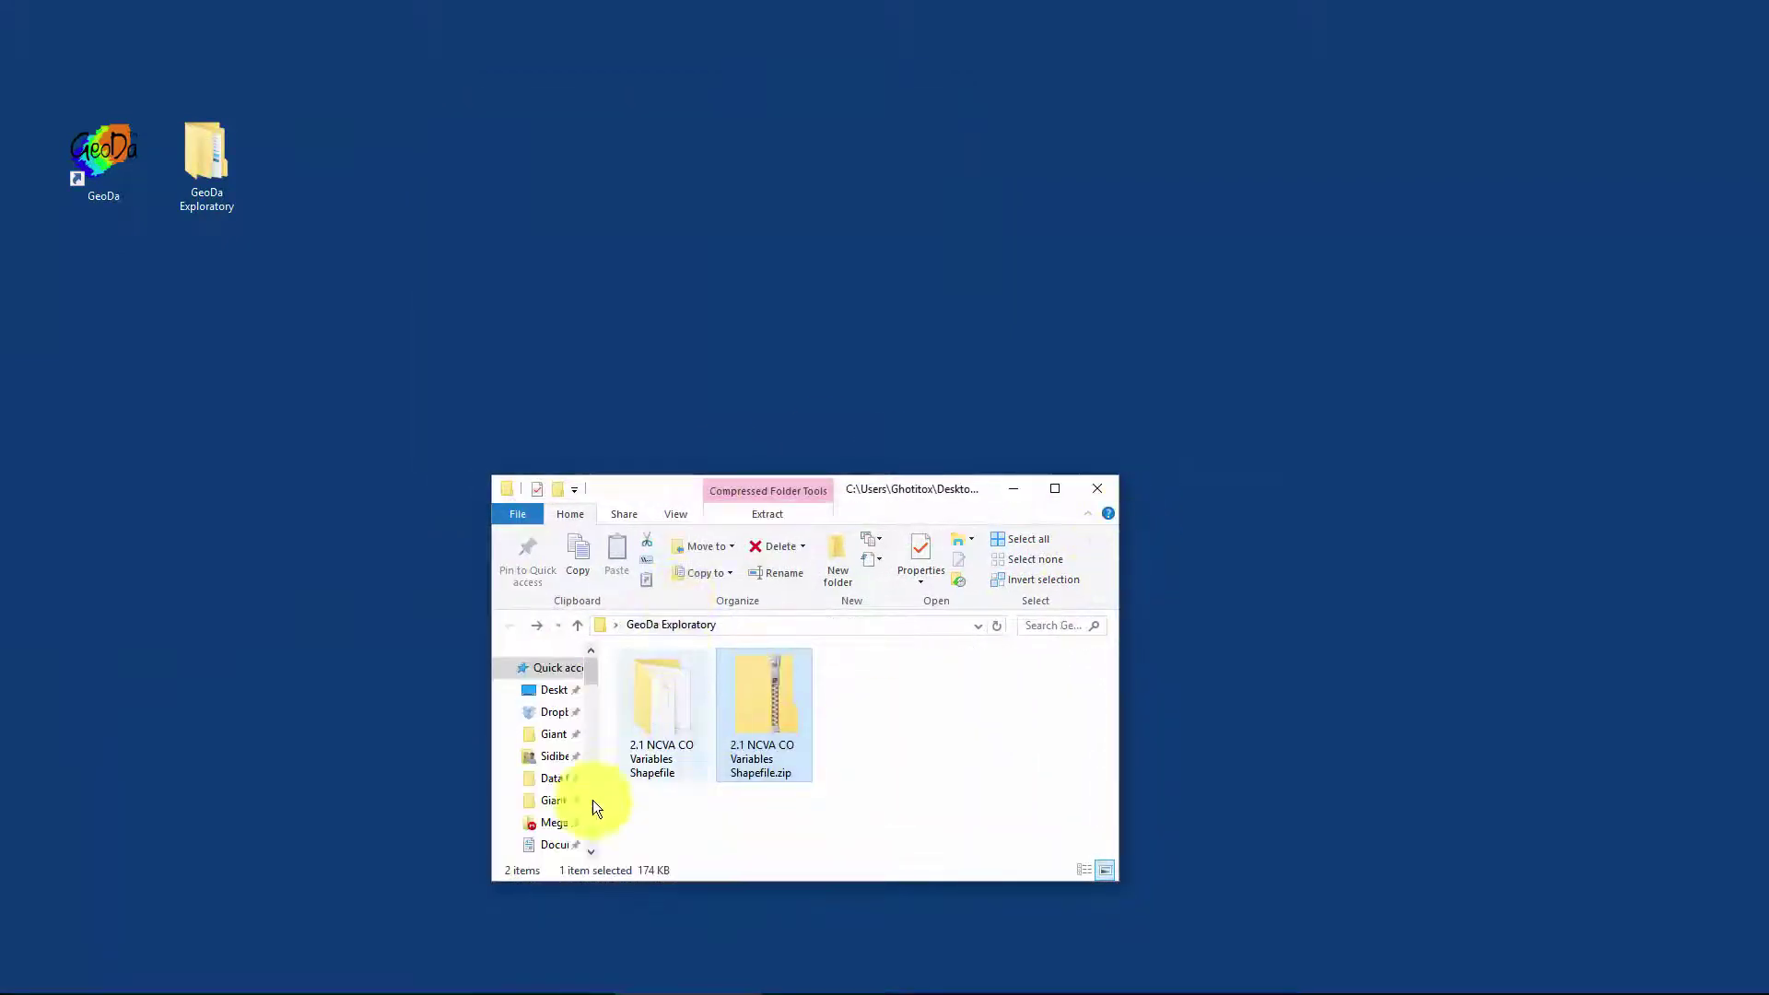
- Open the extracted 2.1 NCVA CO Variables Shapefile folder and reposition its window to show the file list
drag(899, 490, 1080, 94)
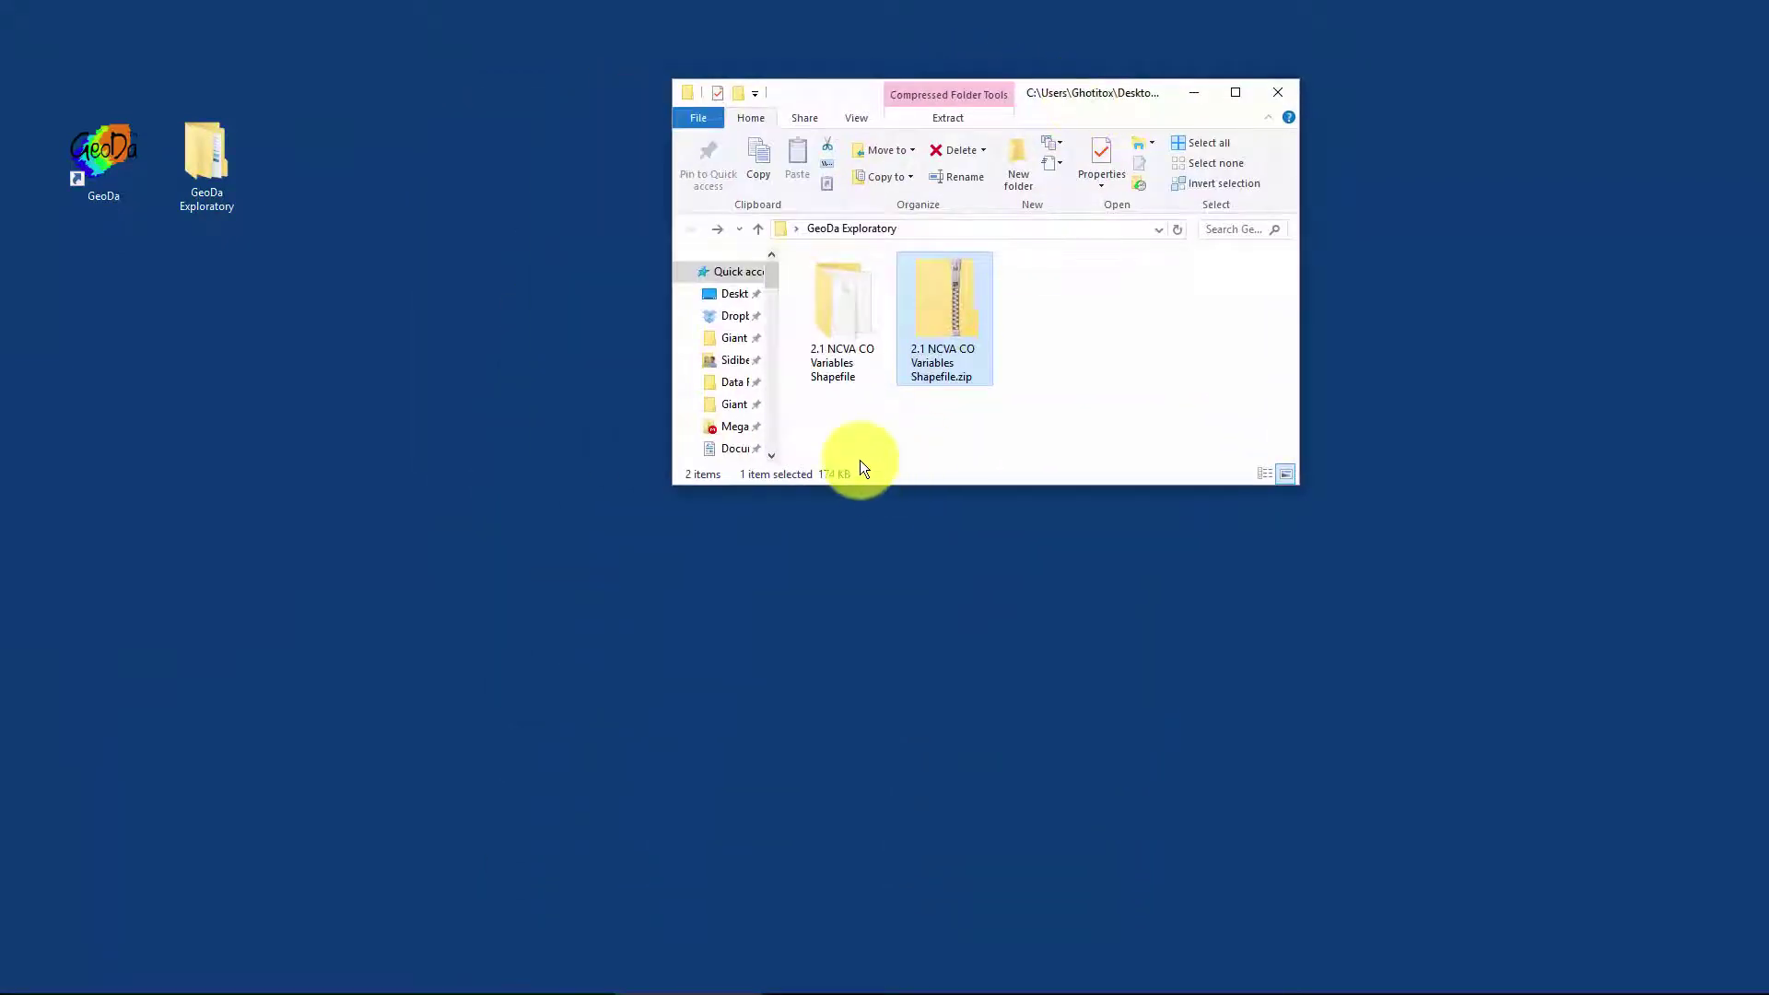
click(838, 298)
double_click(838, 299)
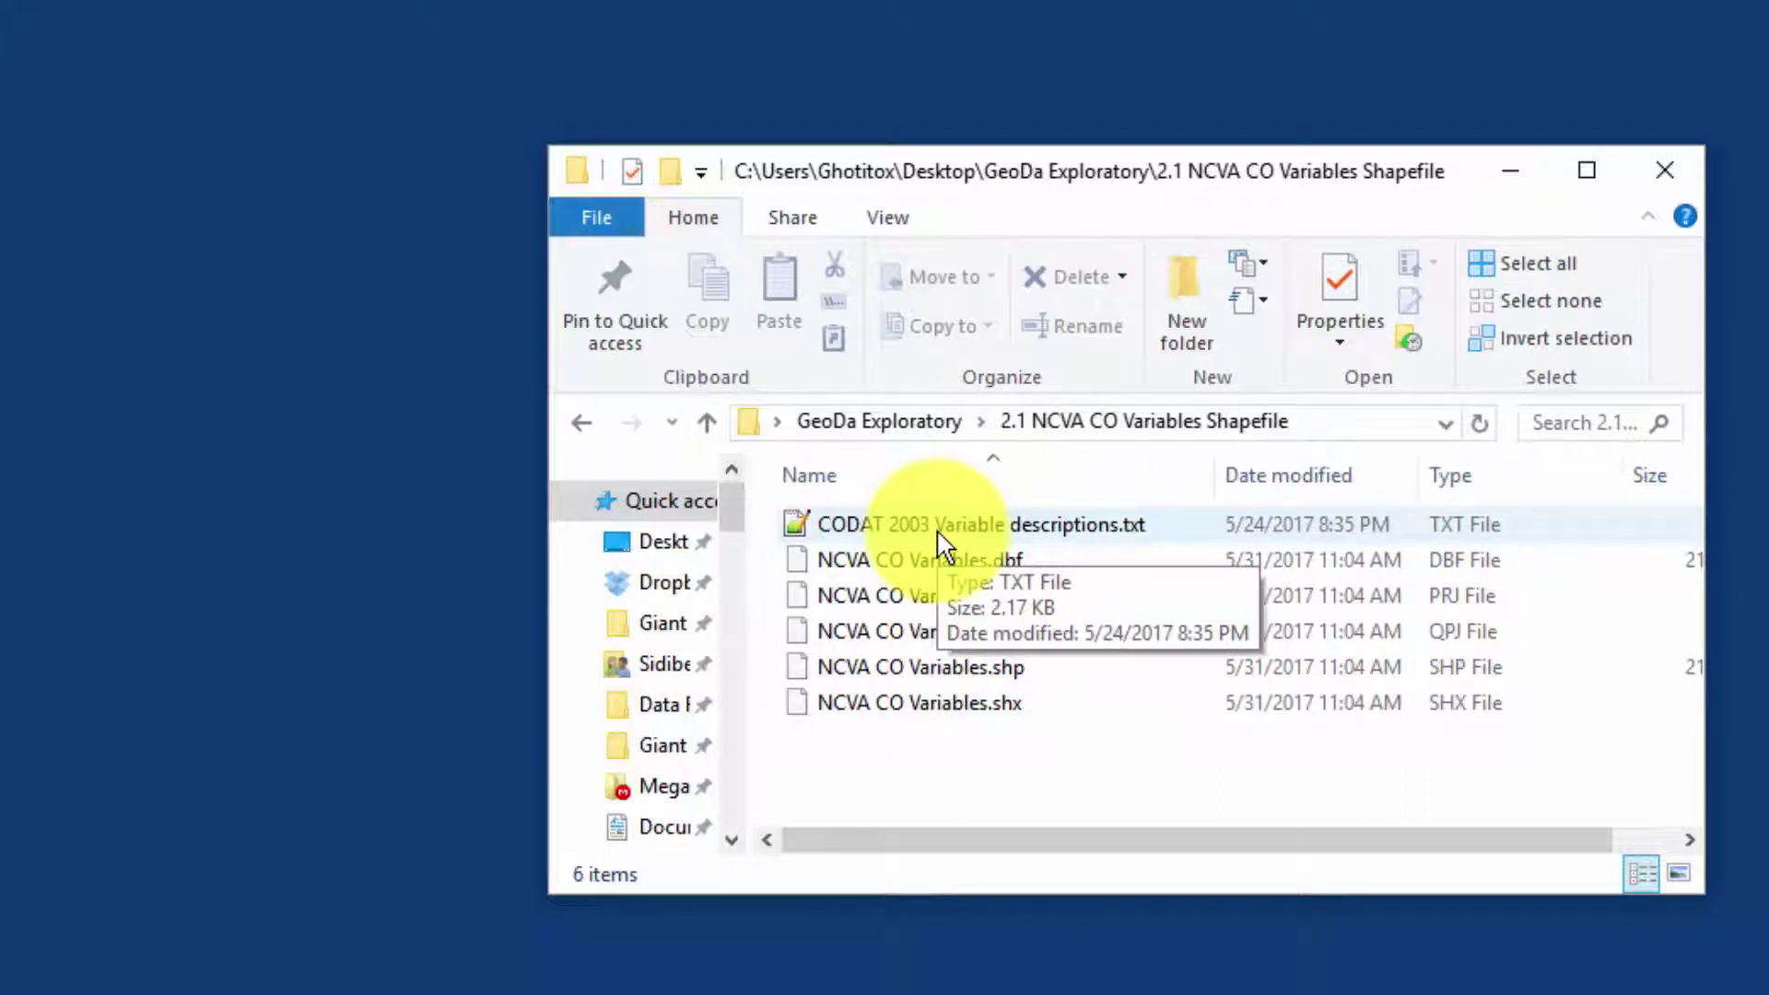
drag(1053, 171, 772, 162)
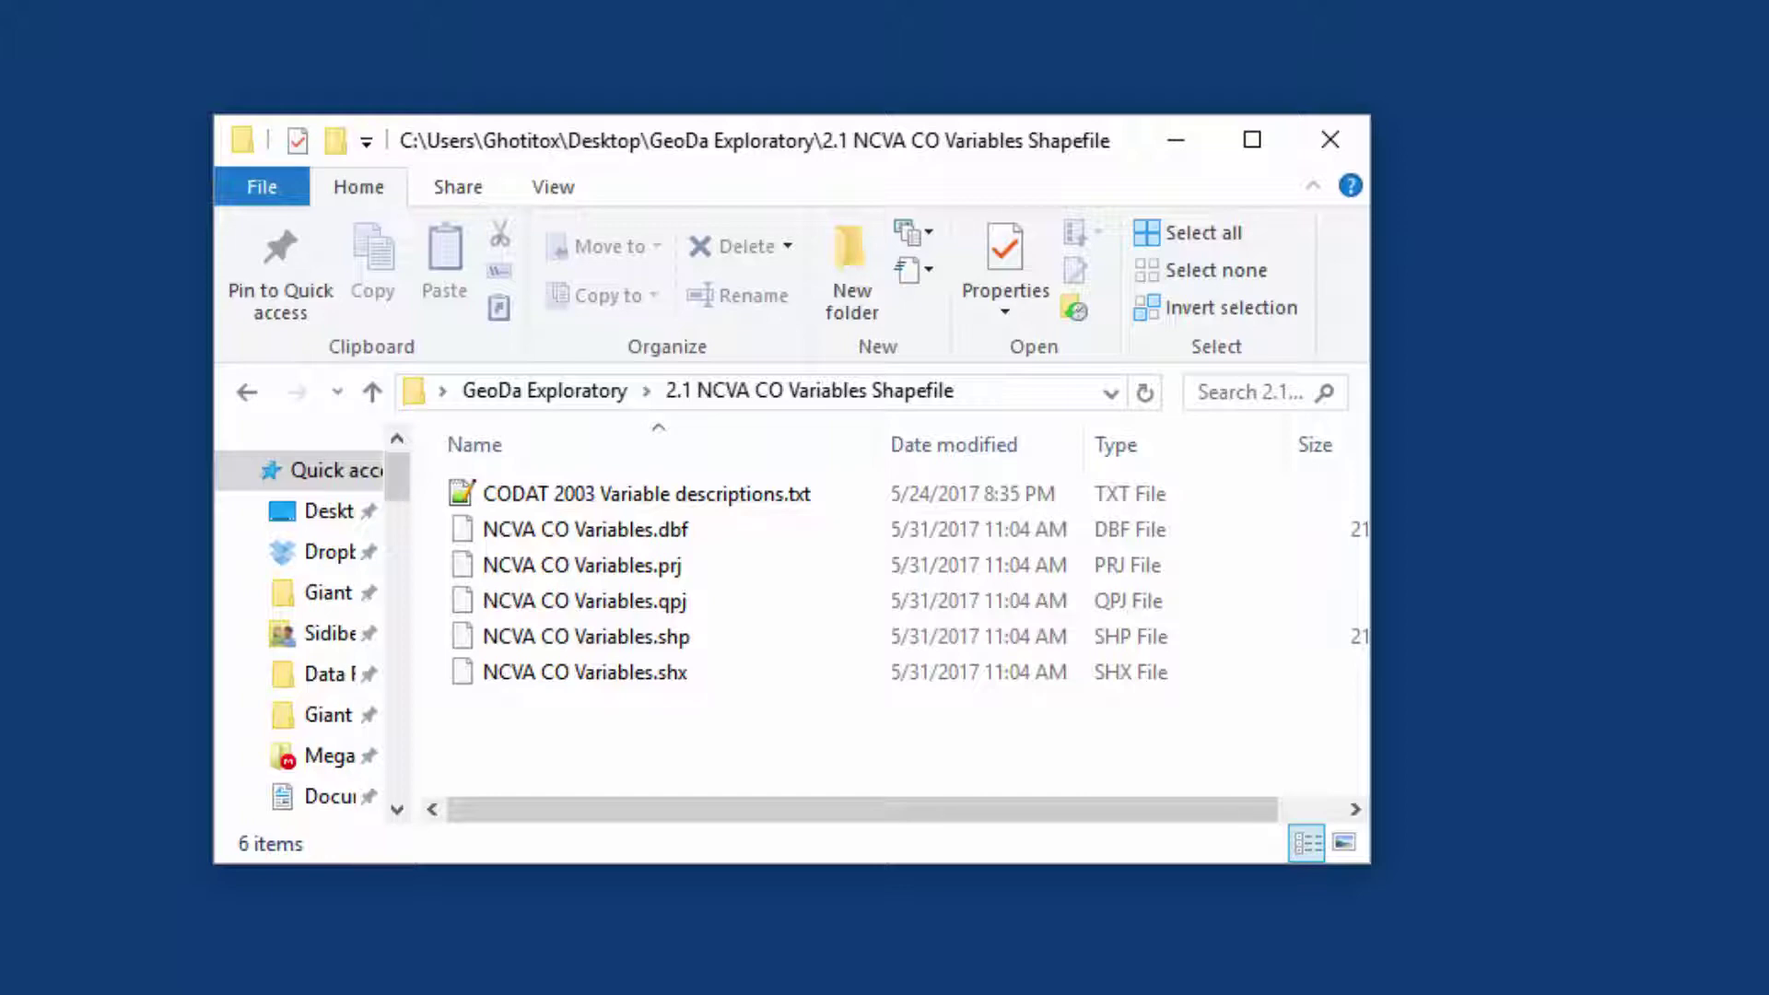
- Launch GeoDa and separate its main window from the Connect to Data Source dialog, clear of the desktop icons
click(101, 147)
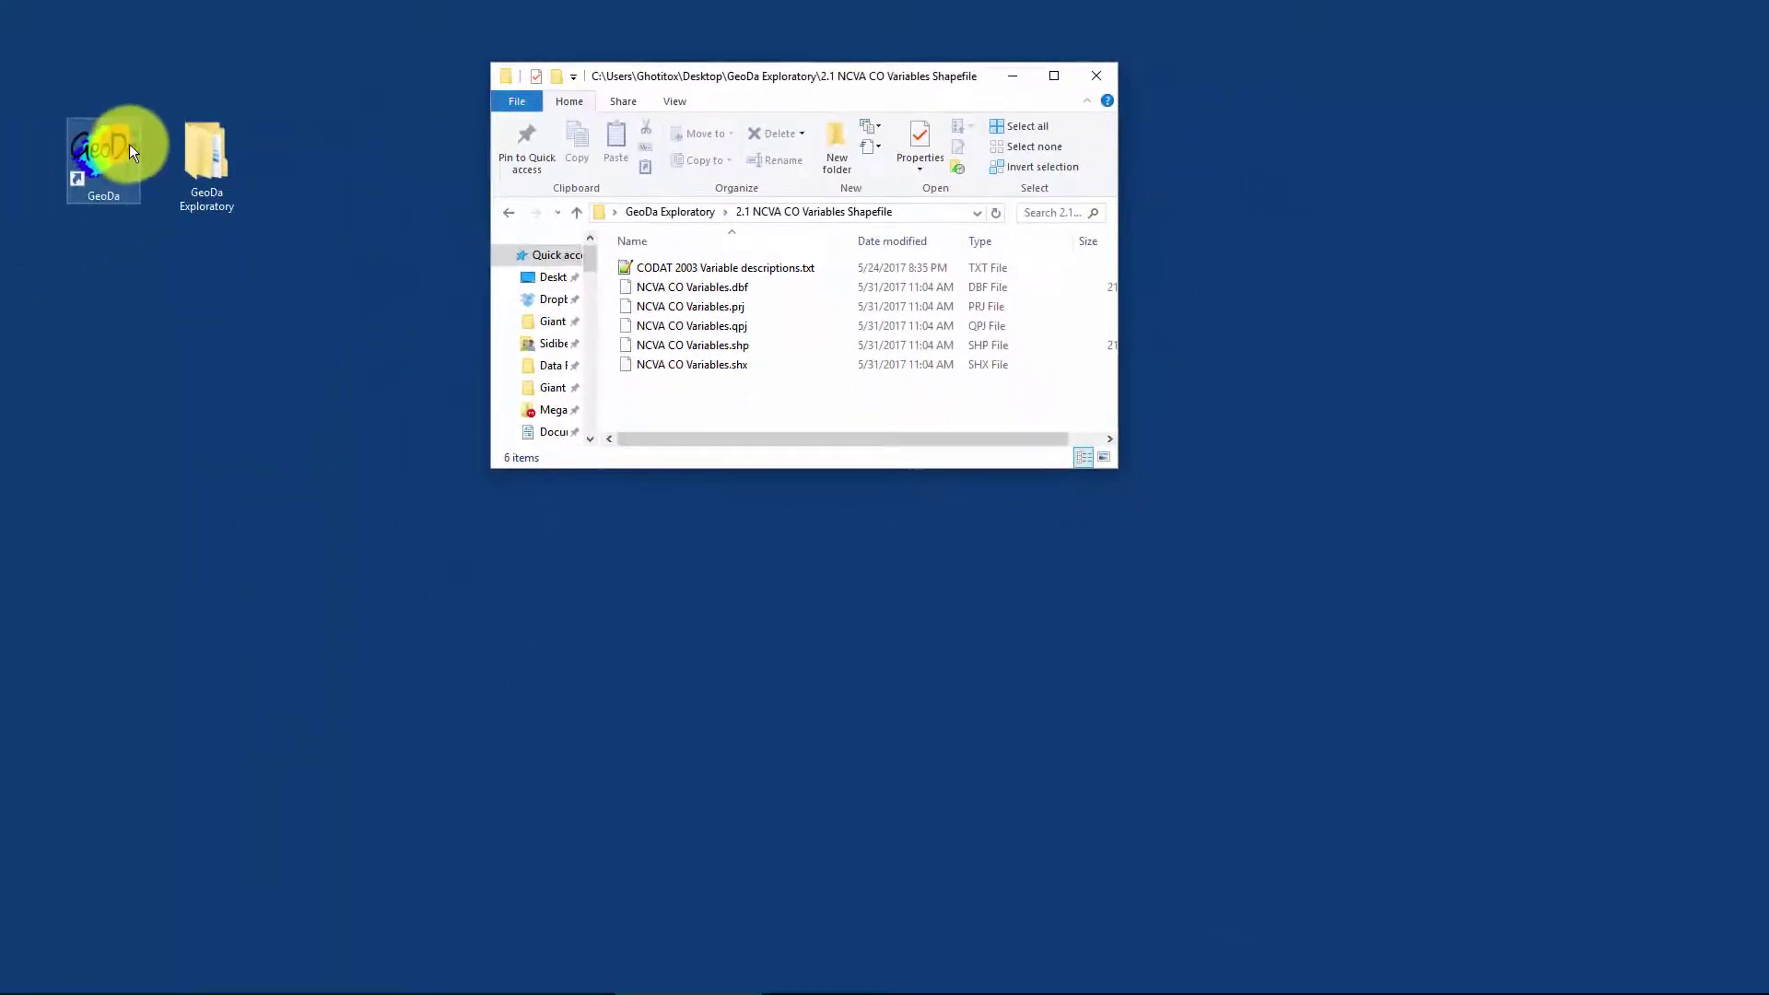
double_click(100, 148)
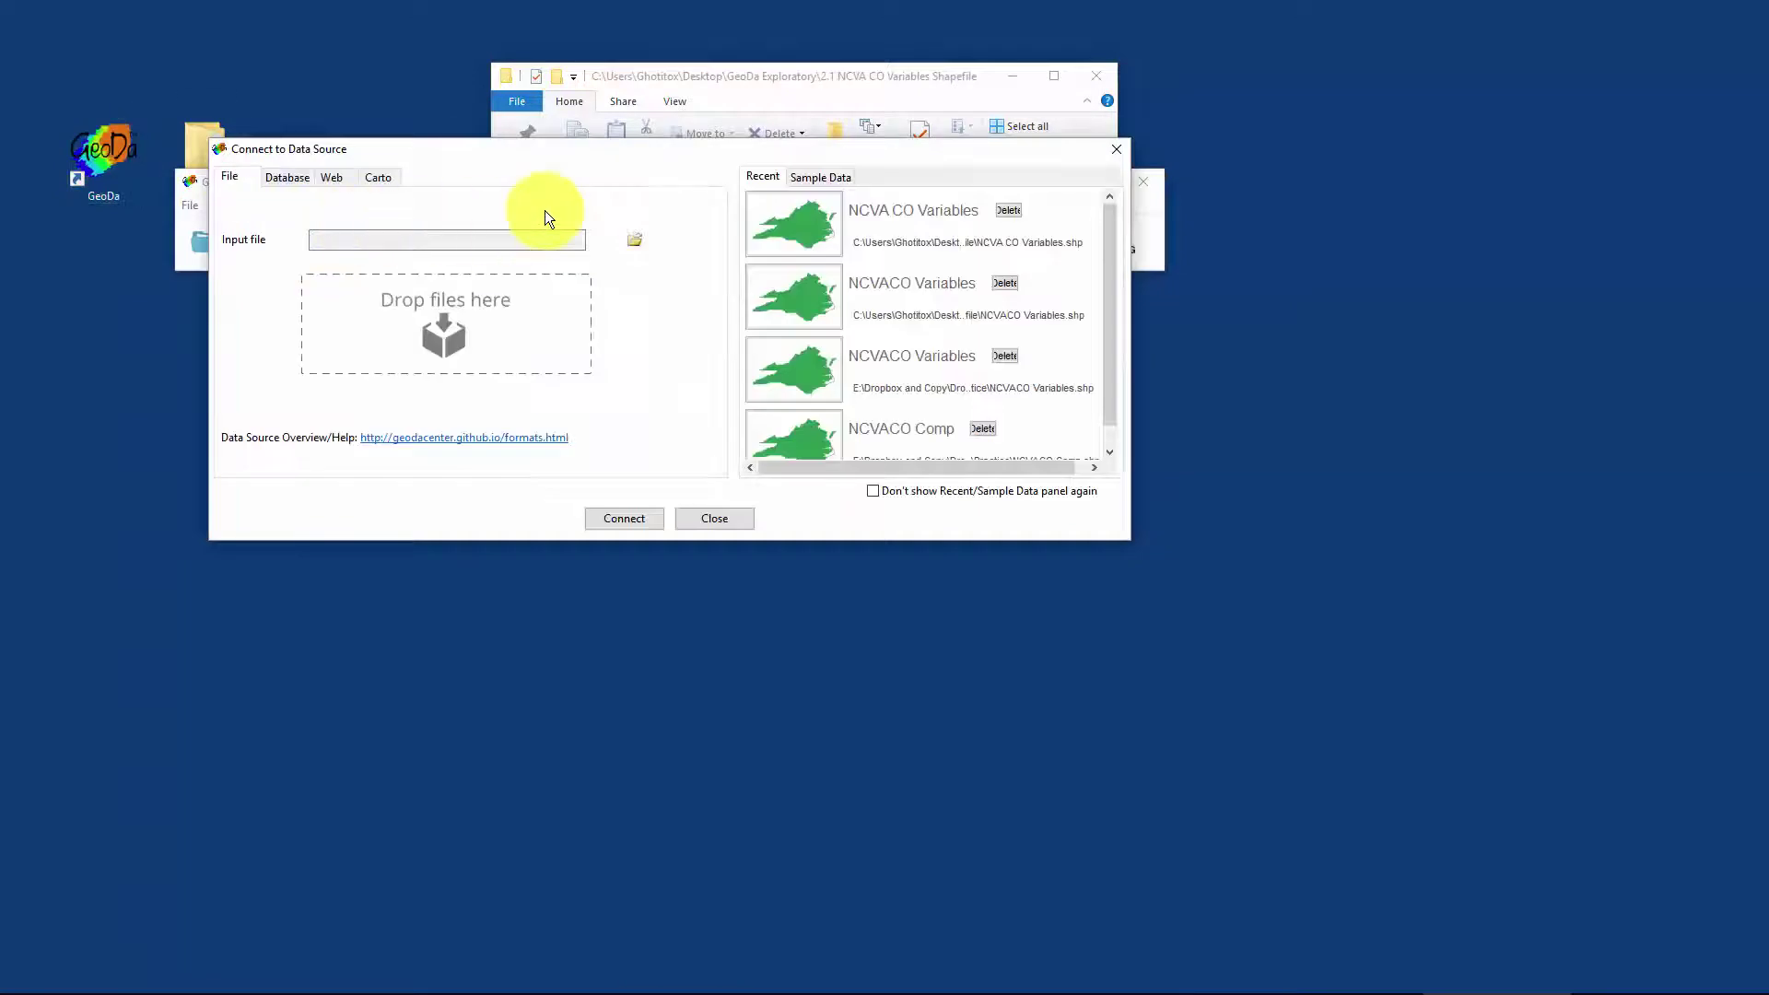
drag(645, 148, 683, 366)
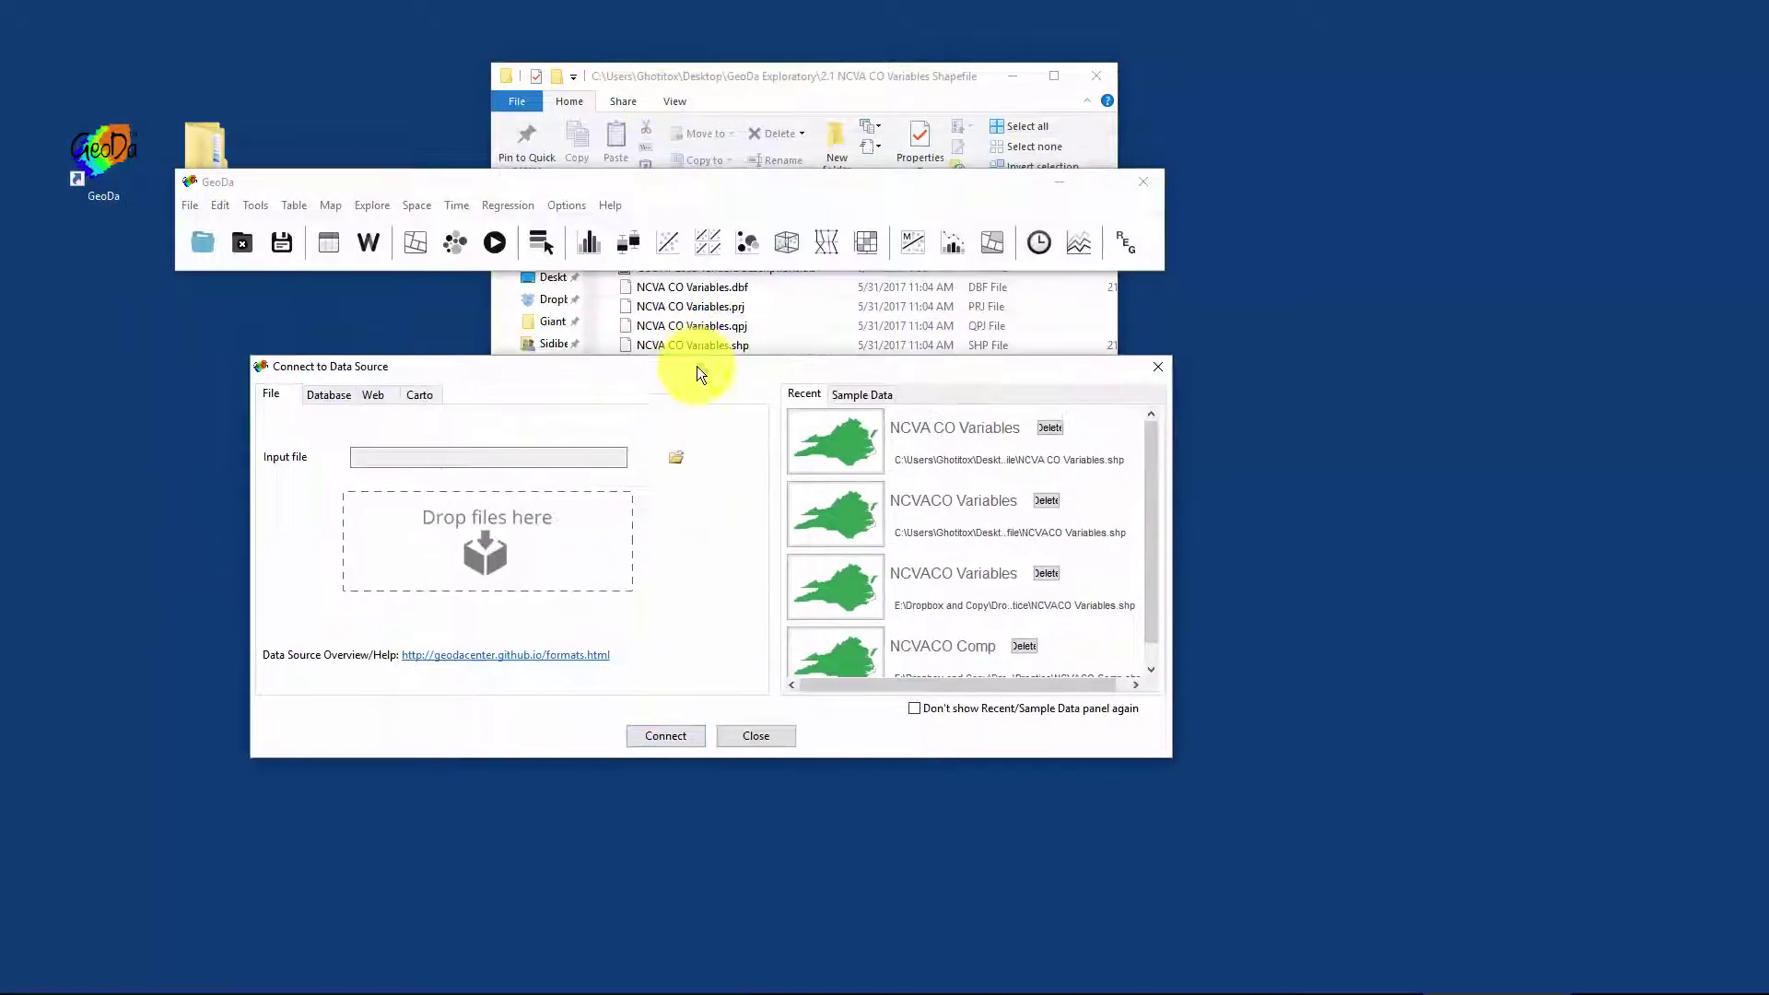
drag(477, 180, 307, 19)
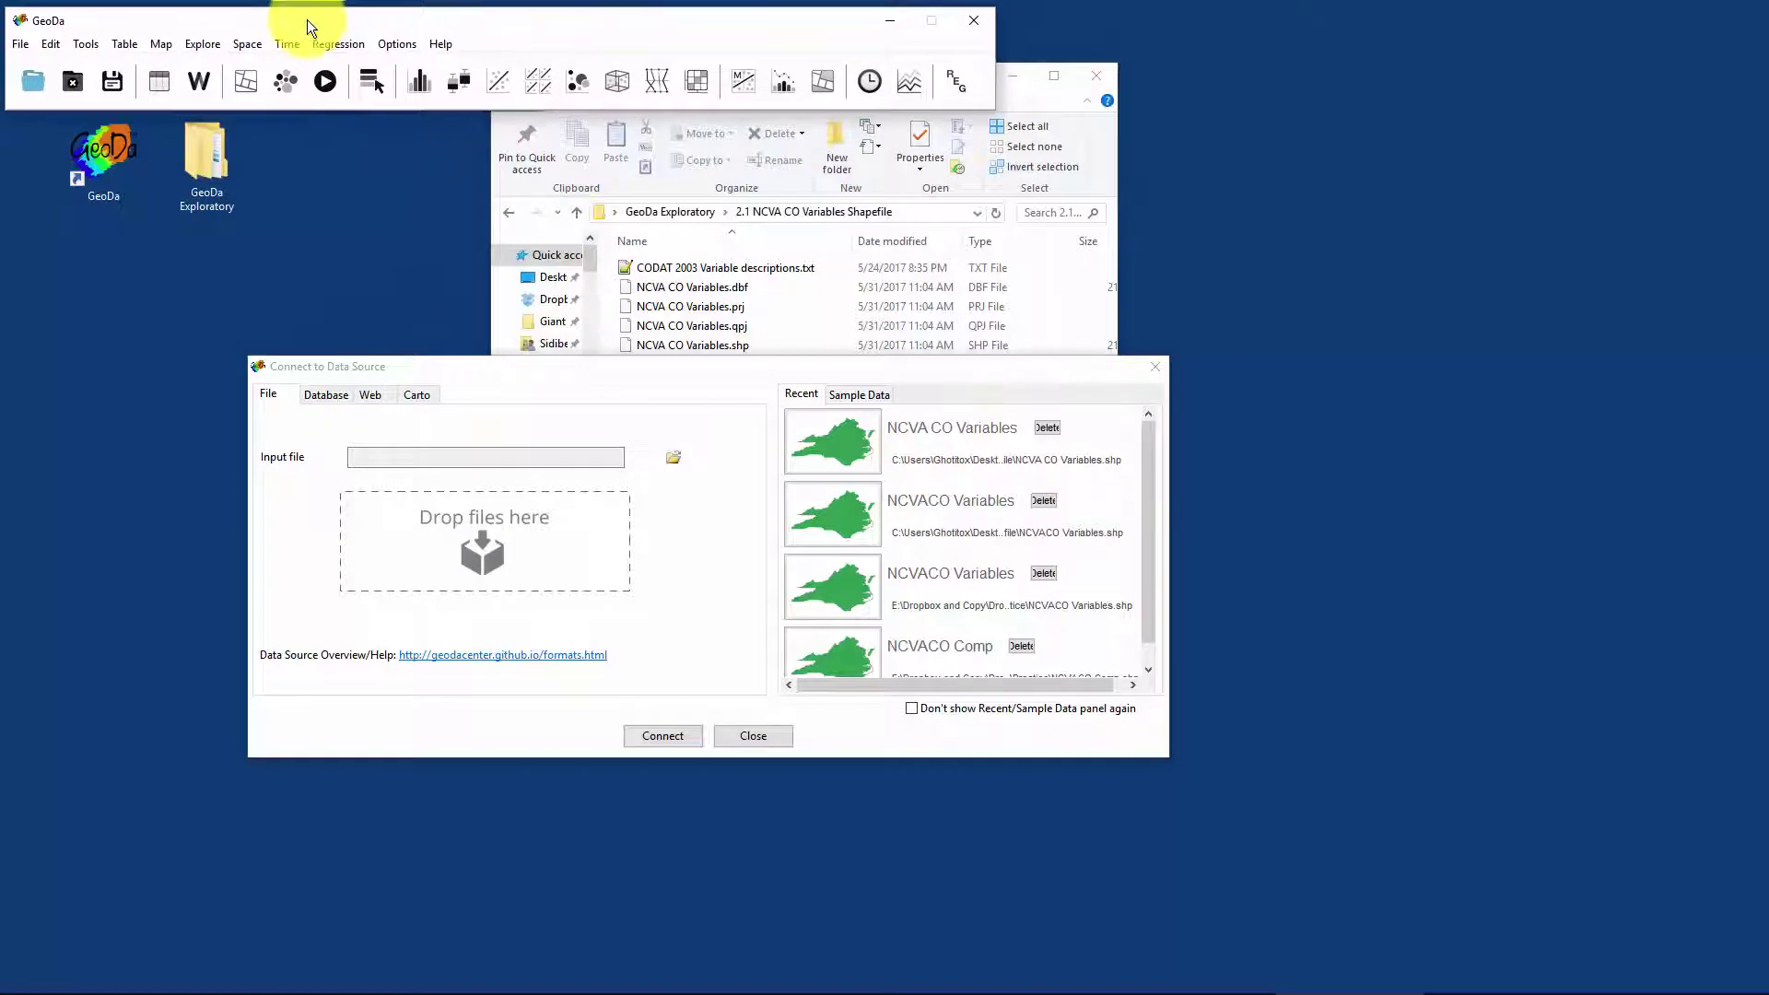
- Uncover the extracted file list and load NCVA CO Variables.shp as GeoDa's data source
drag(739, 374, 798, 245)
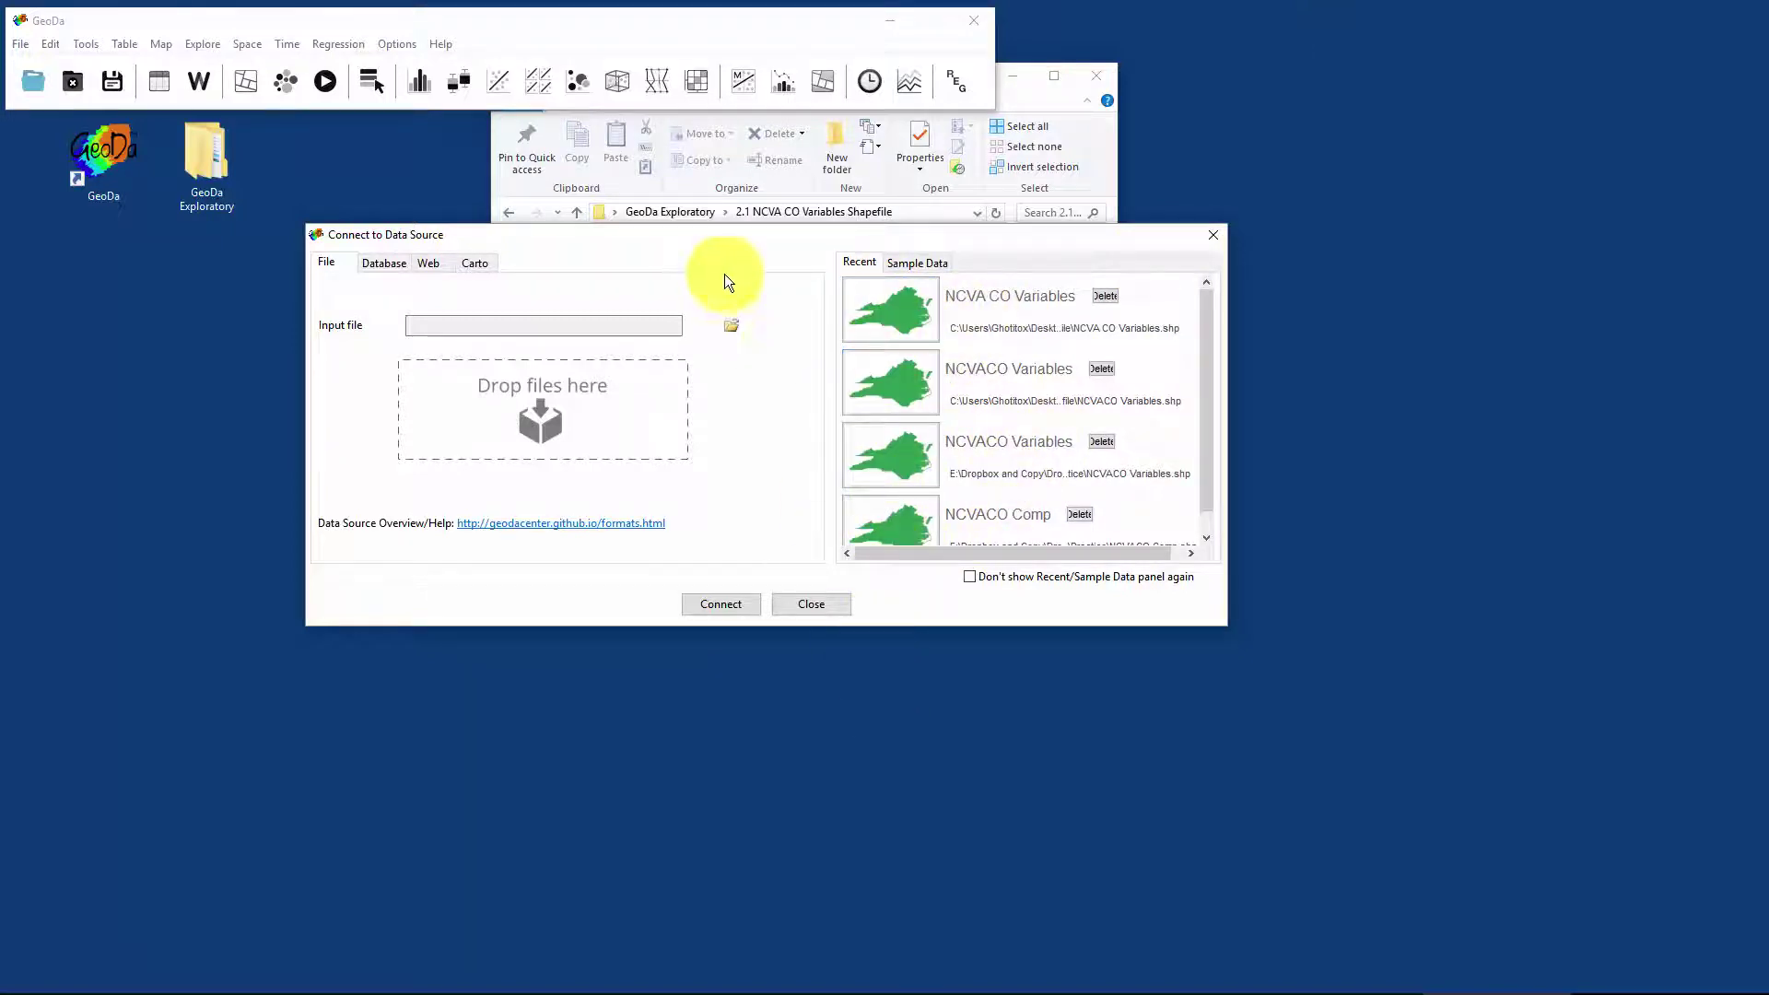
drag(655, 242, 777, 449)
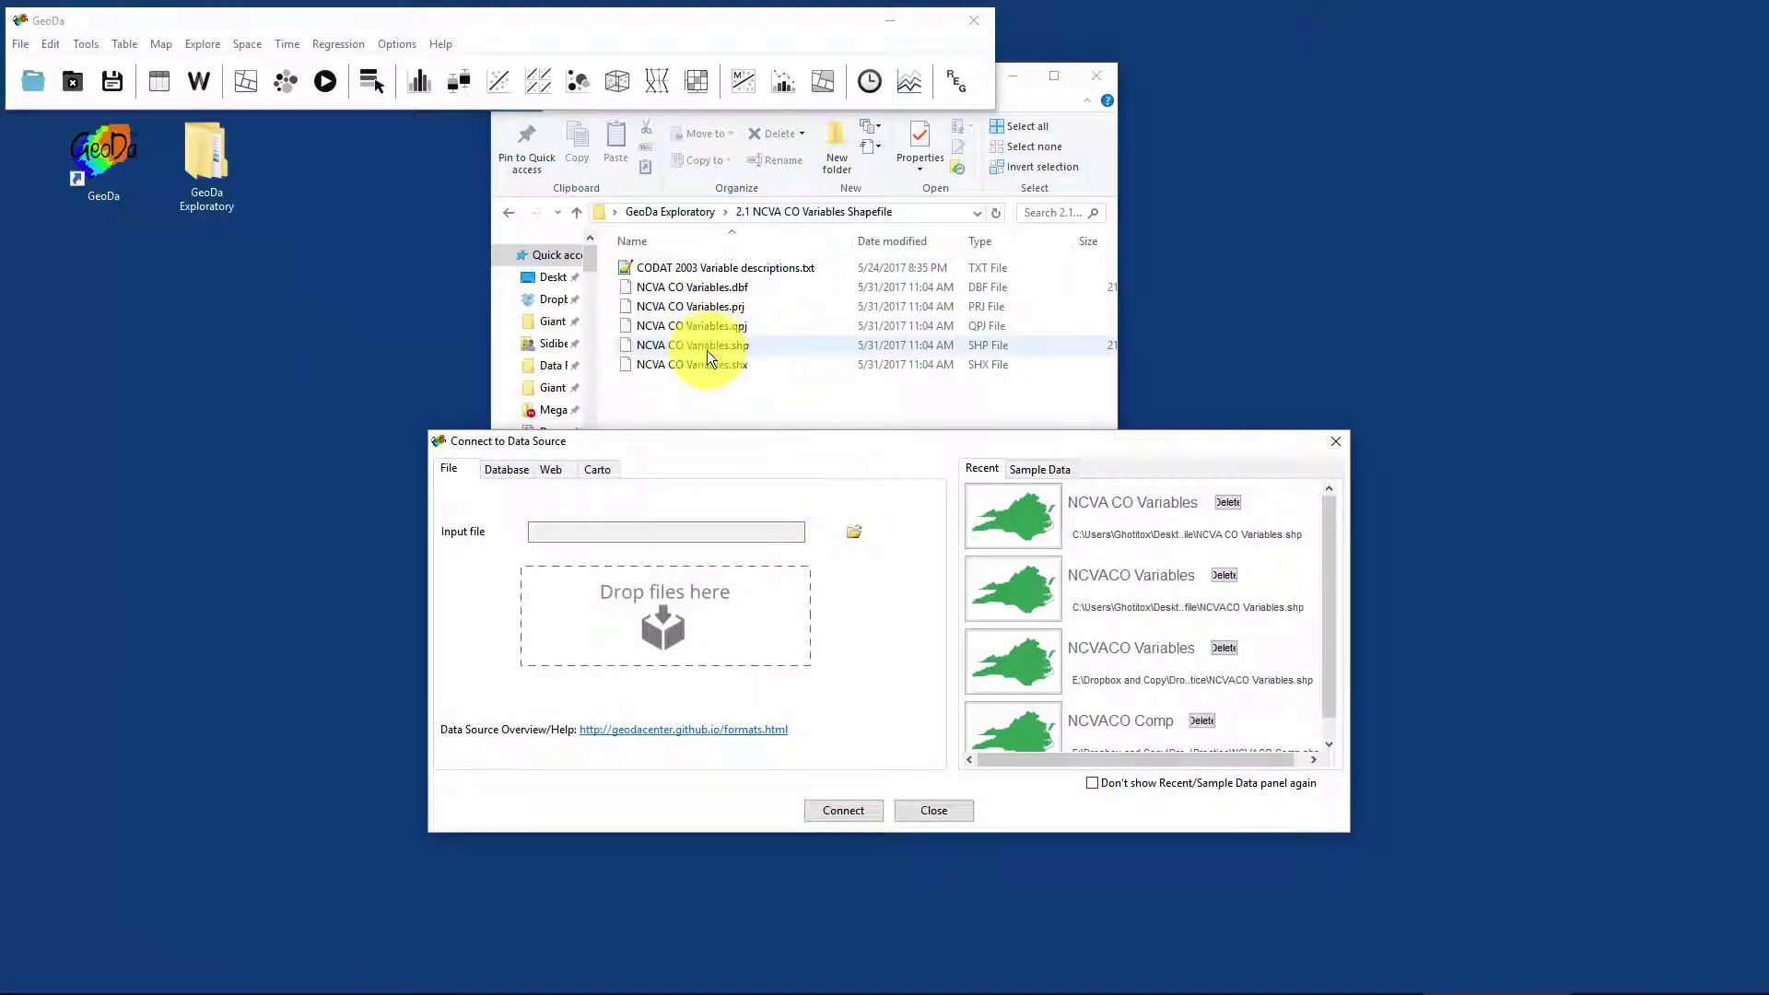
drag(672, 346, 765, 626)
drag(710, 636, 709, 635)
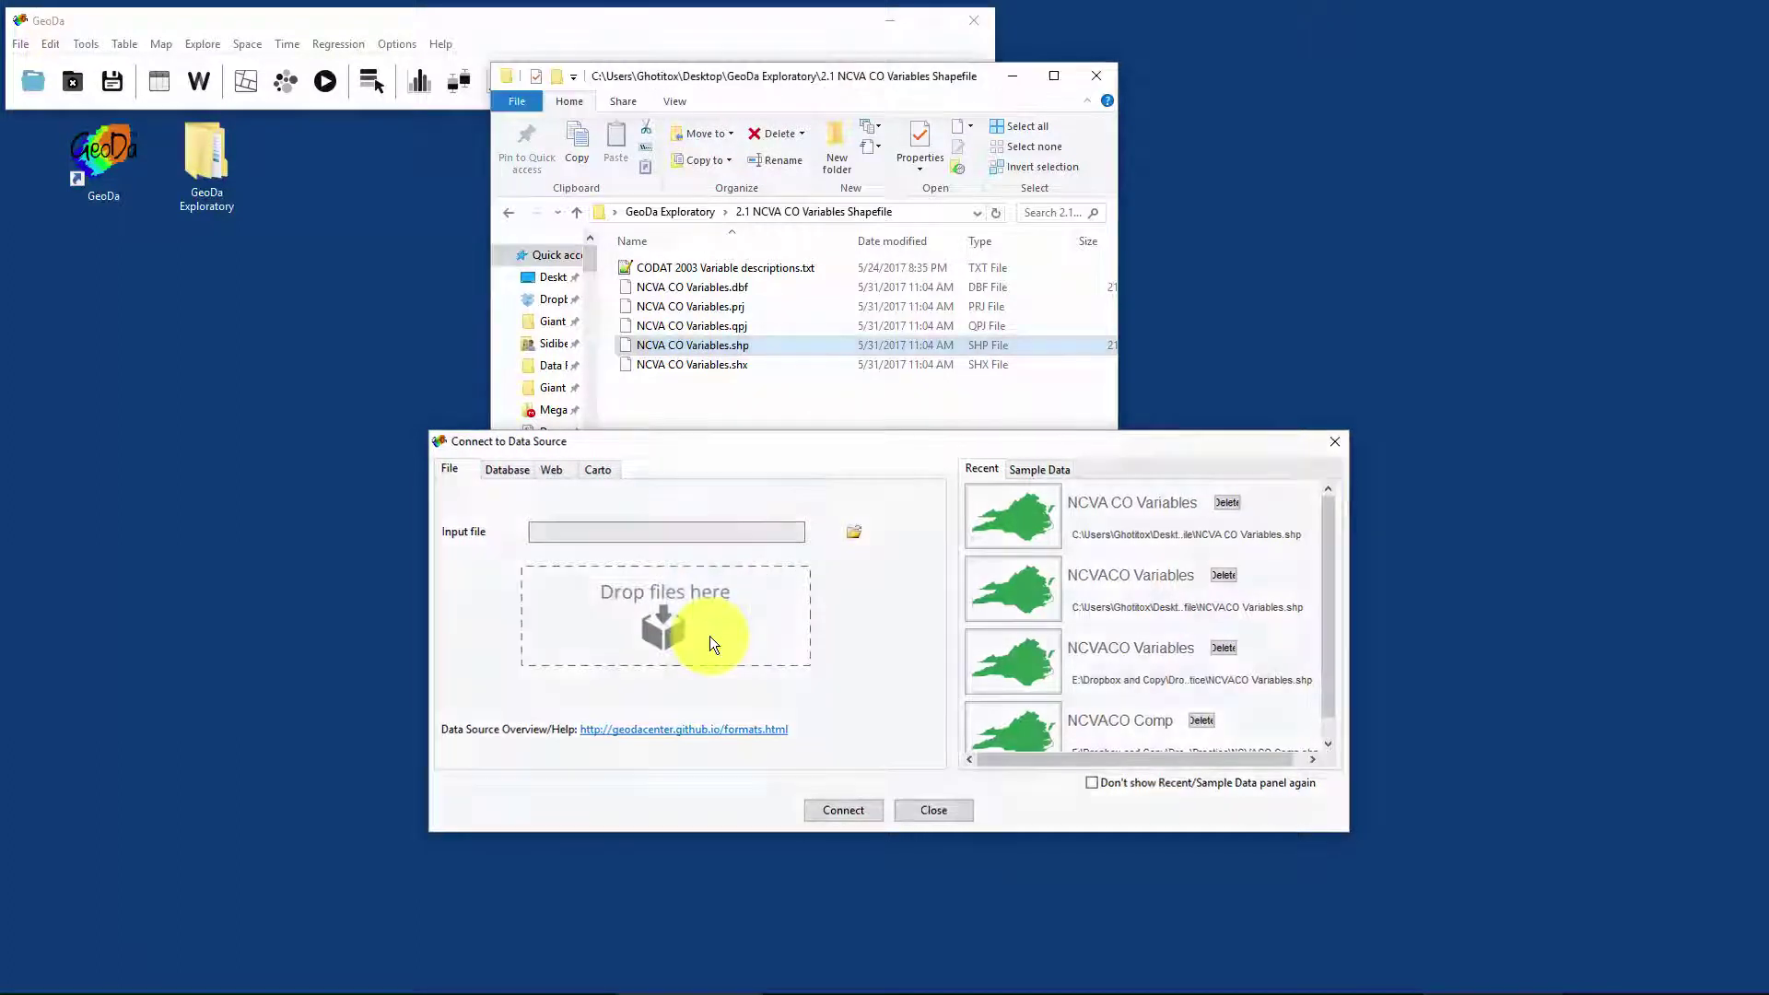
- Enlarge the NCVA CO Variables map window and place it directly beneath GeoDa's main window
drag(407, 289, 419, 169)
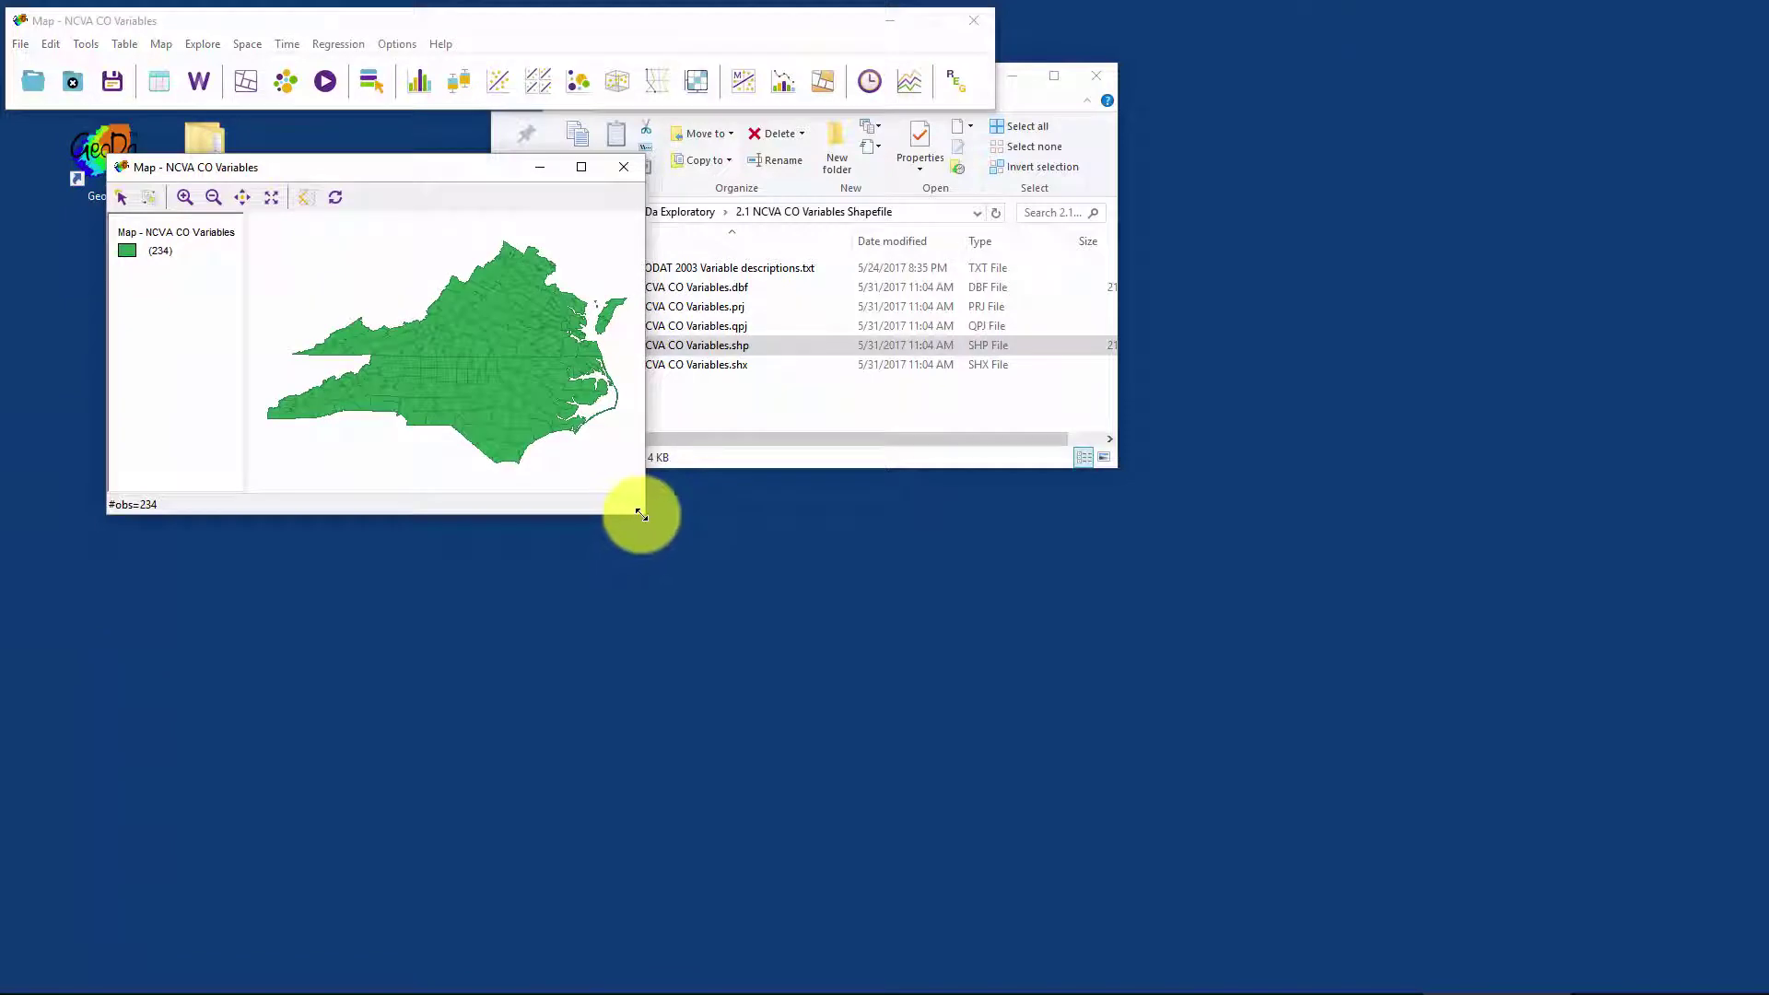
drag(640, 511, 1070, 816)
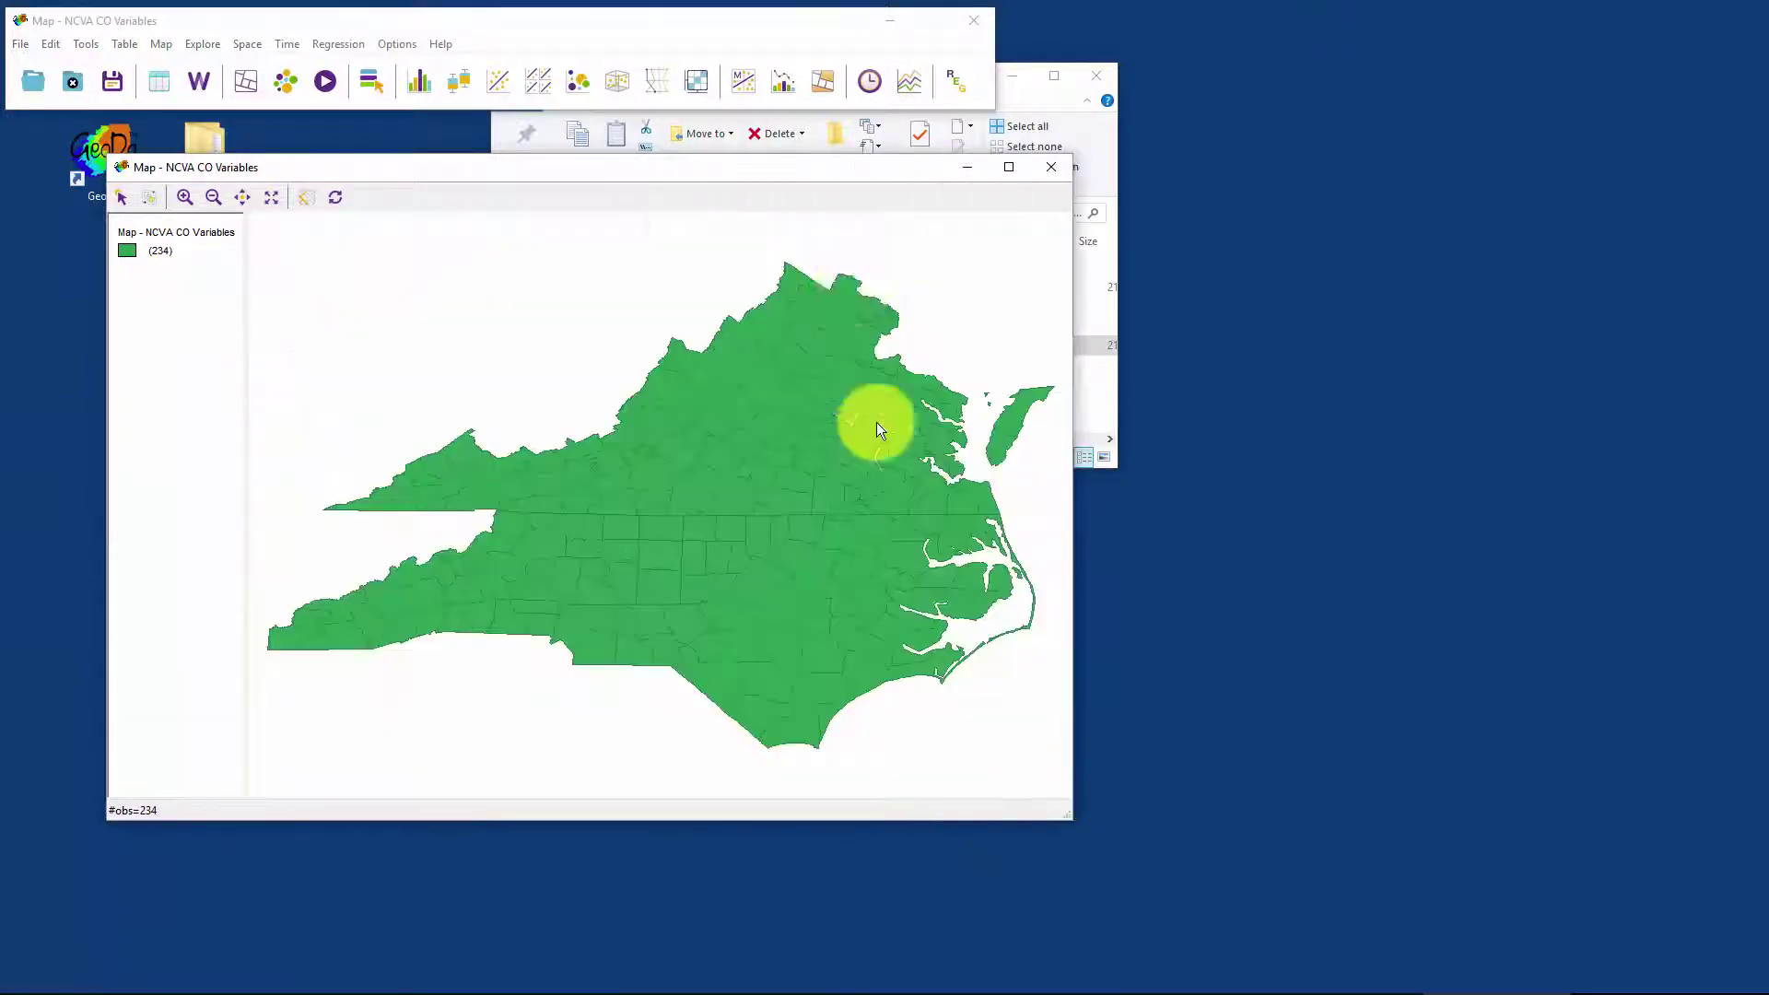
drag(781, 166, 691, 151)
mouse_move(973, 798)
mouse_down()
mouse_move(939, 783)
mouse_move(937, 750)
mouse_move(969, 783)
mouse_up()
drag(433, 147, 429, 132)
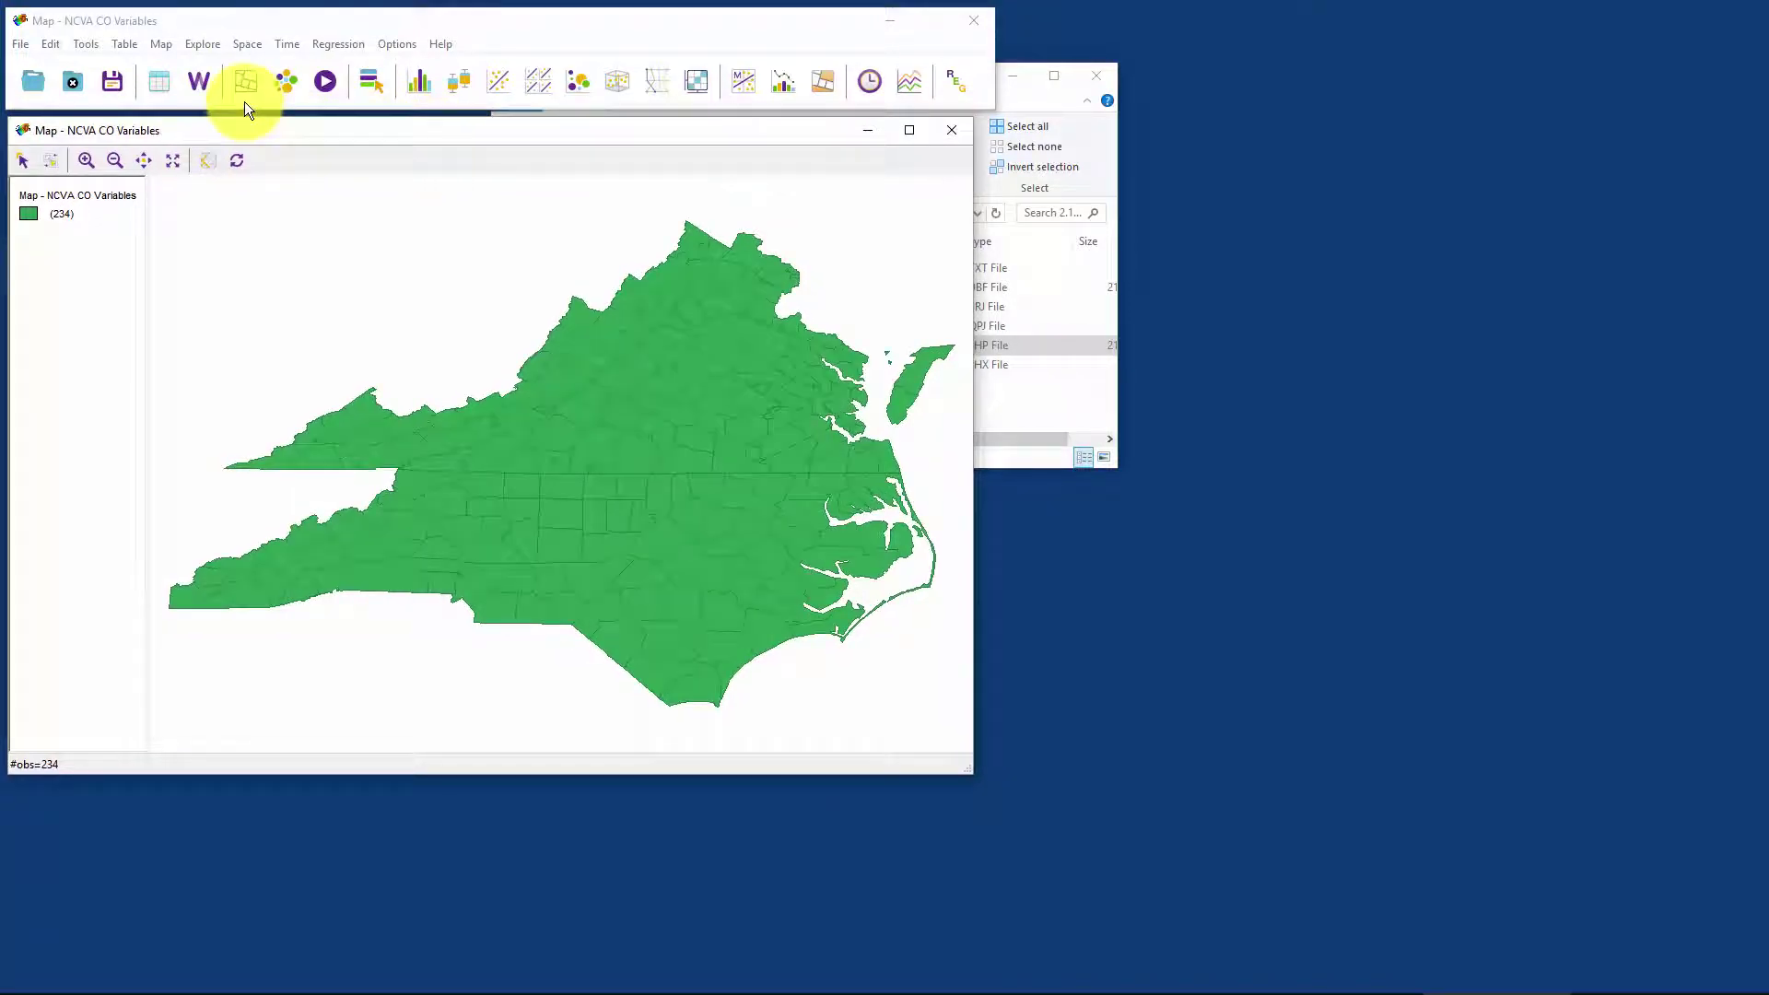
- Open the NCVA CO Variables attribute table, widen it slightly and place it beside the map
click(157, 83)
drag(470, 253, 1218, 36)
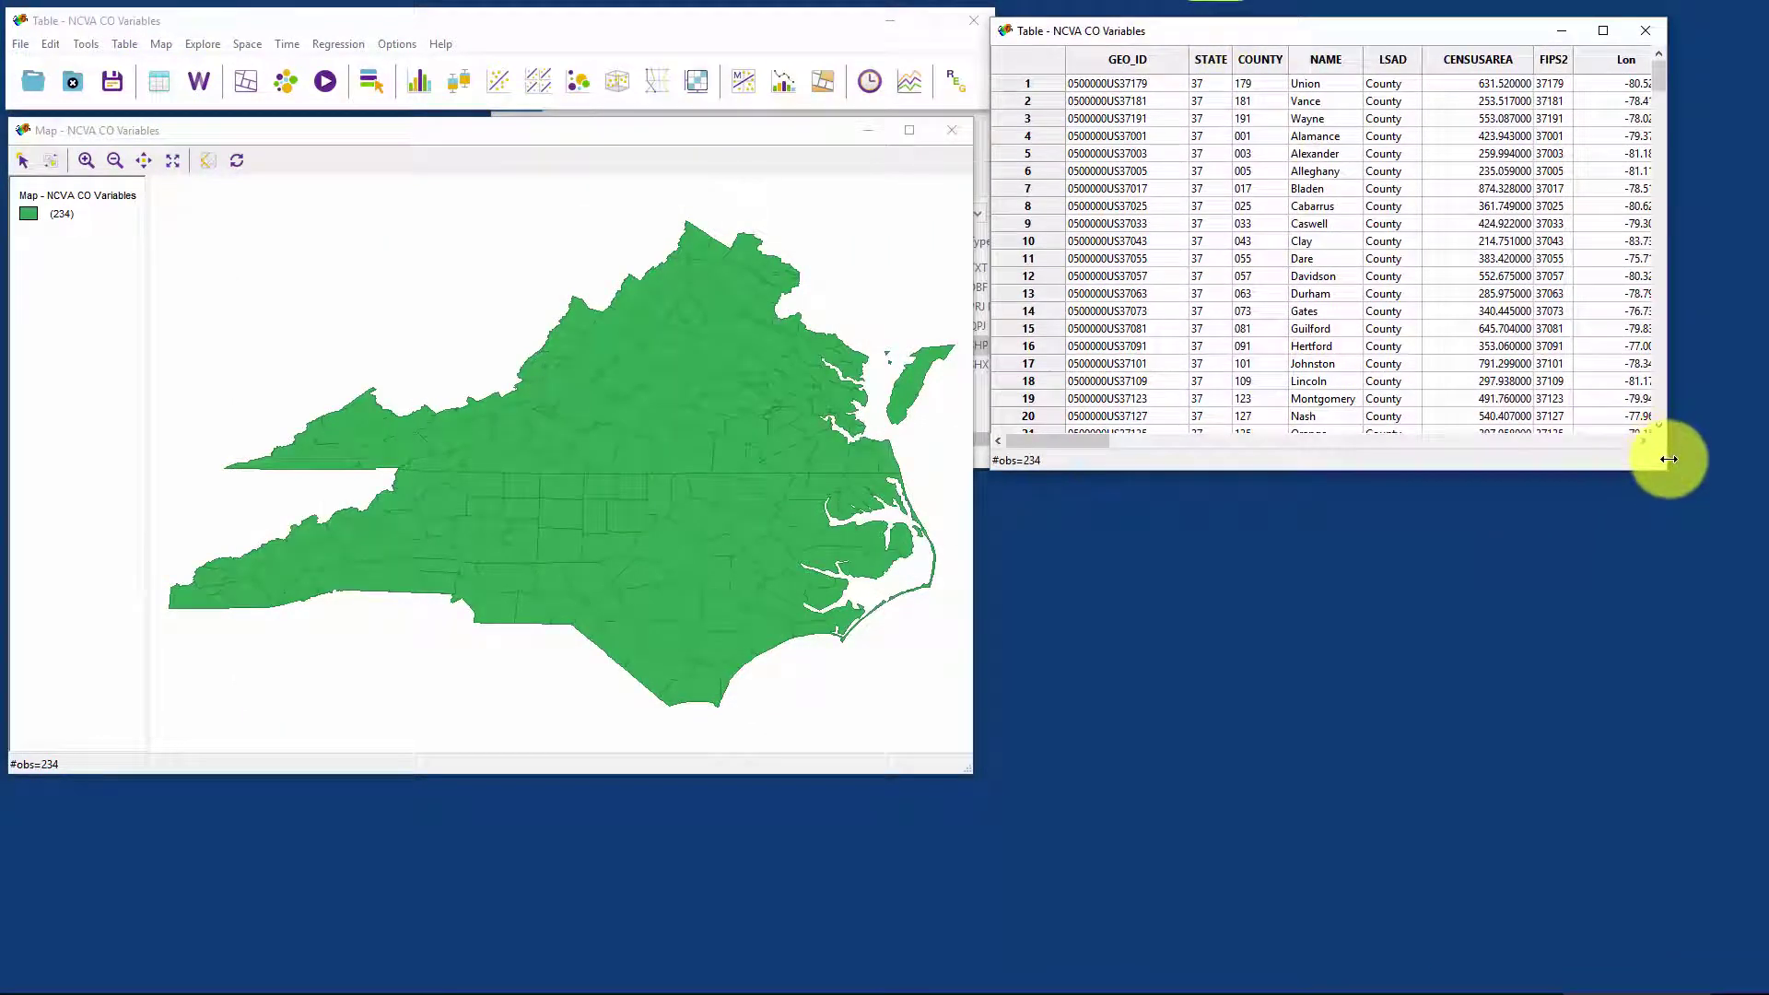
drag(1667, 451, 1684, 473)
drag(1469, 19, 1537, 6)
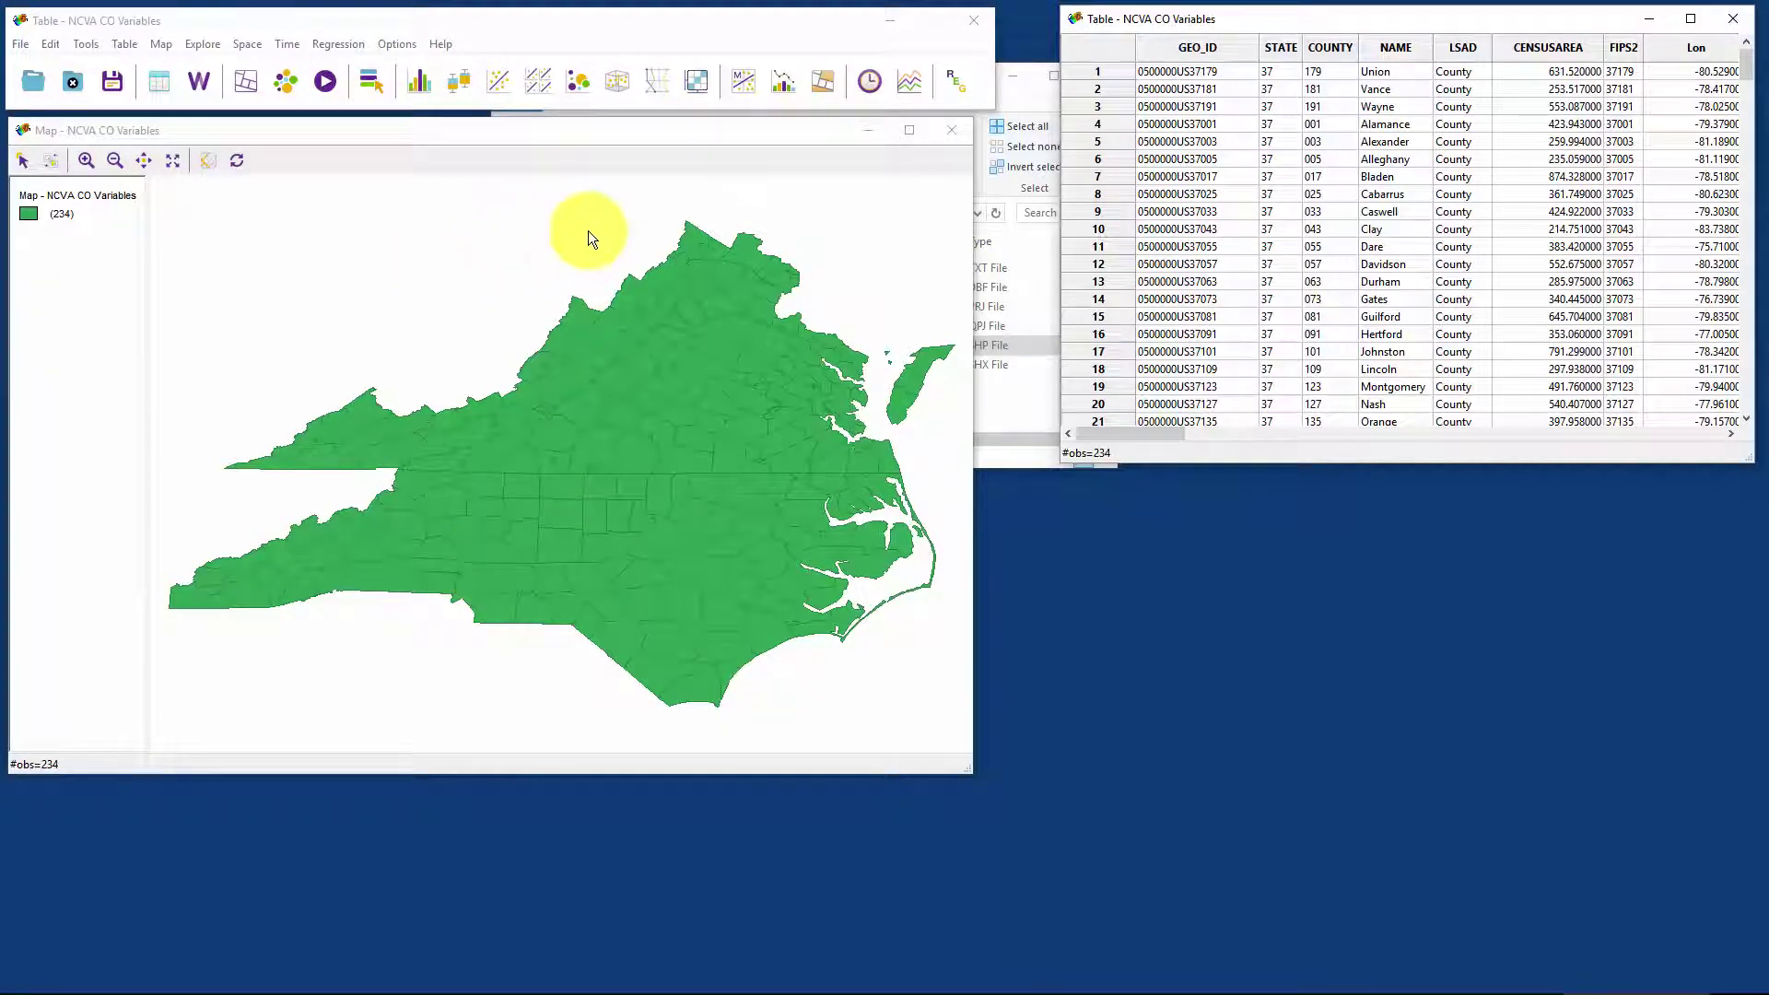
- Try rectangular selections around the map's edge, and select a single county on Virginia's northwestern border
drag(507, 197, 622, 254)
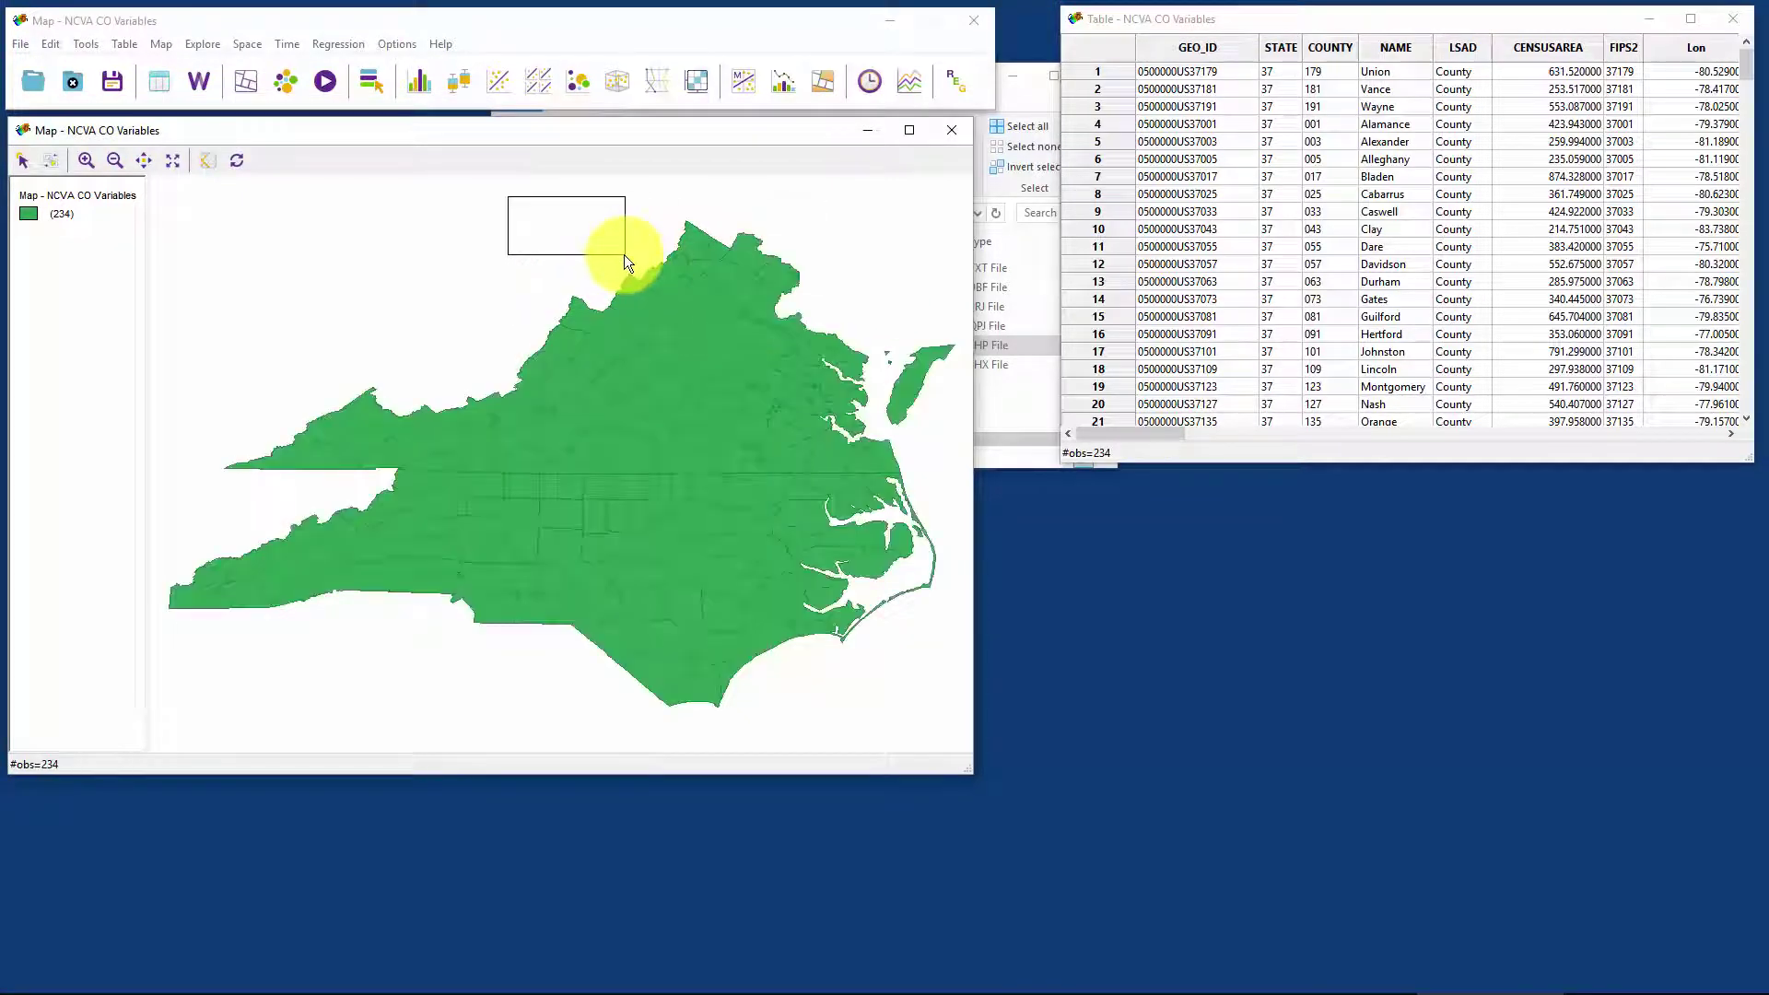
drag(169, 477, 337, 453)
click(501, 231)
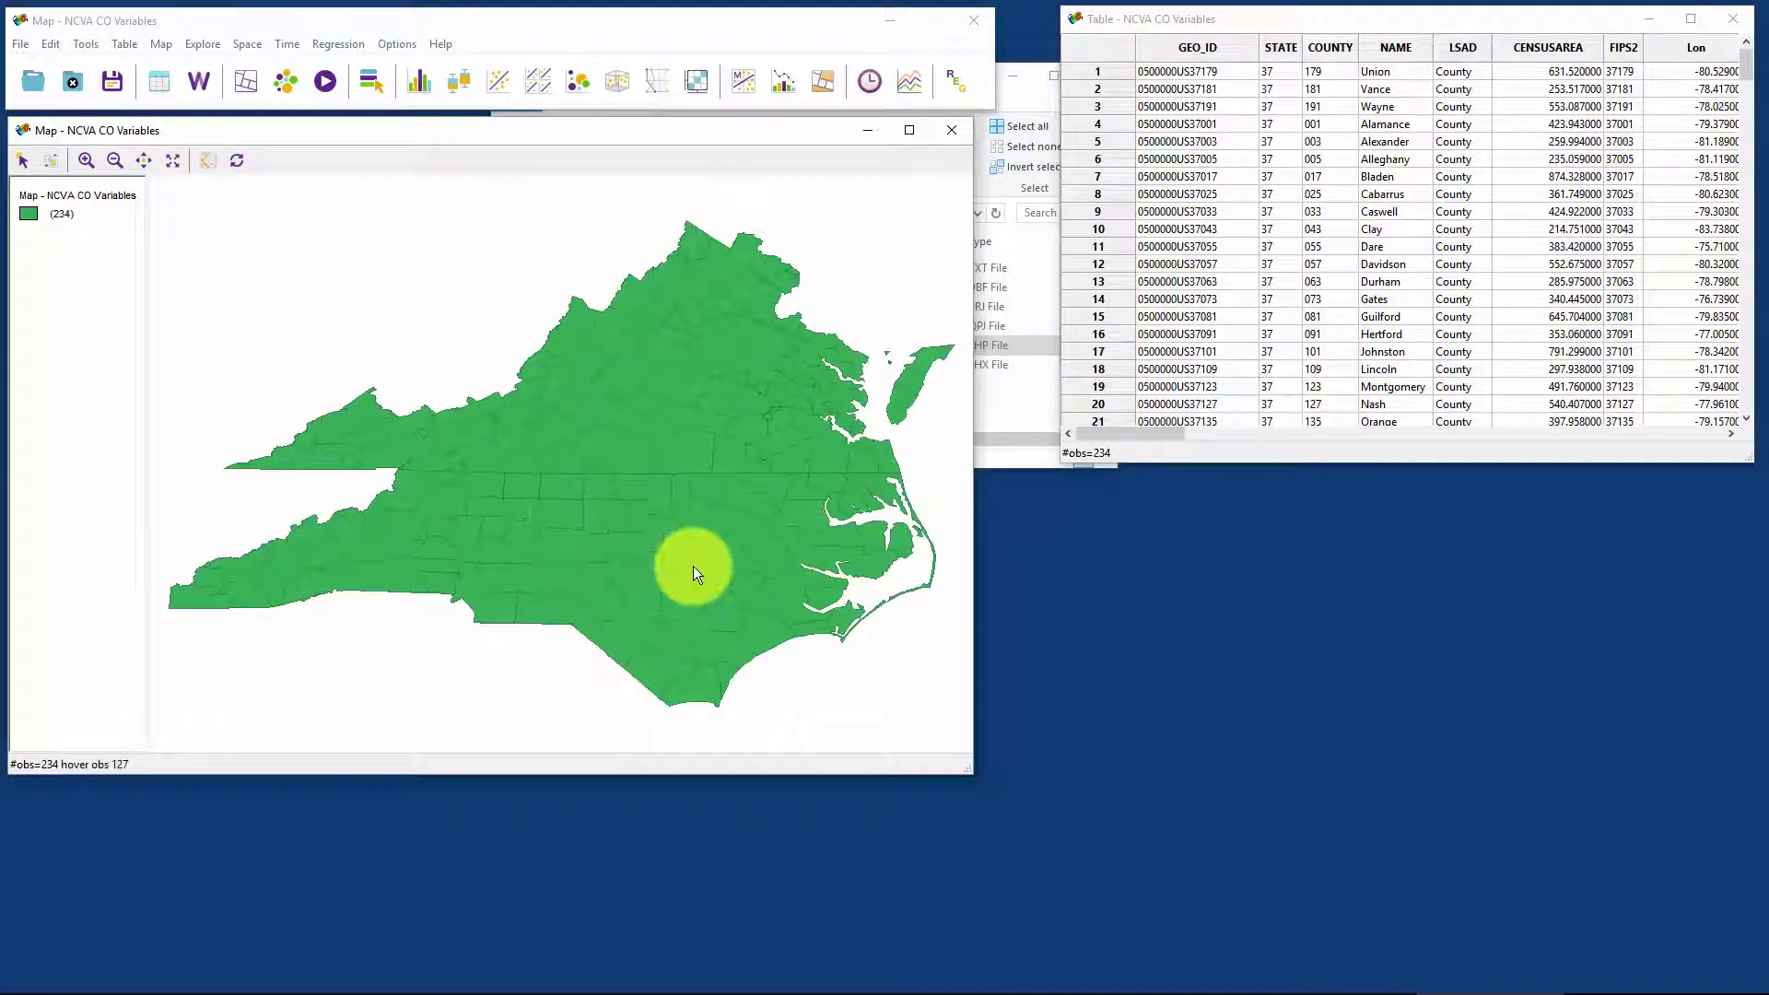
click(630, 298)
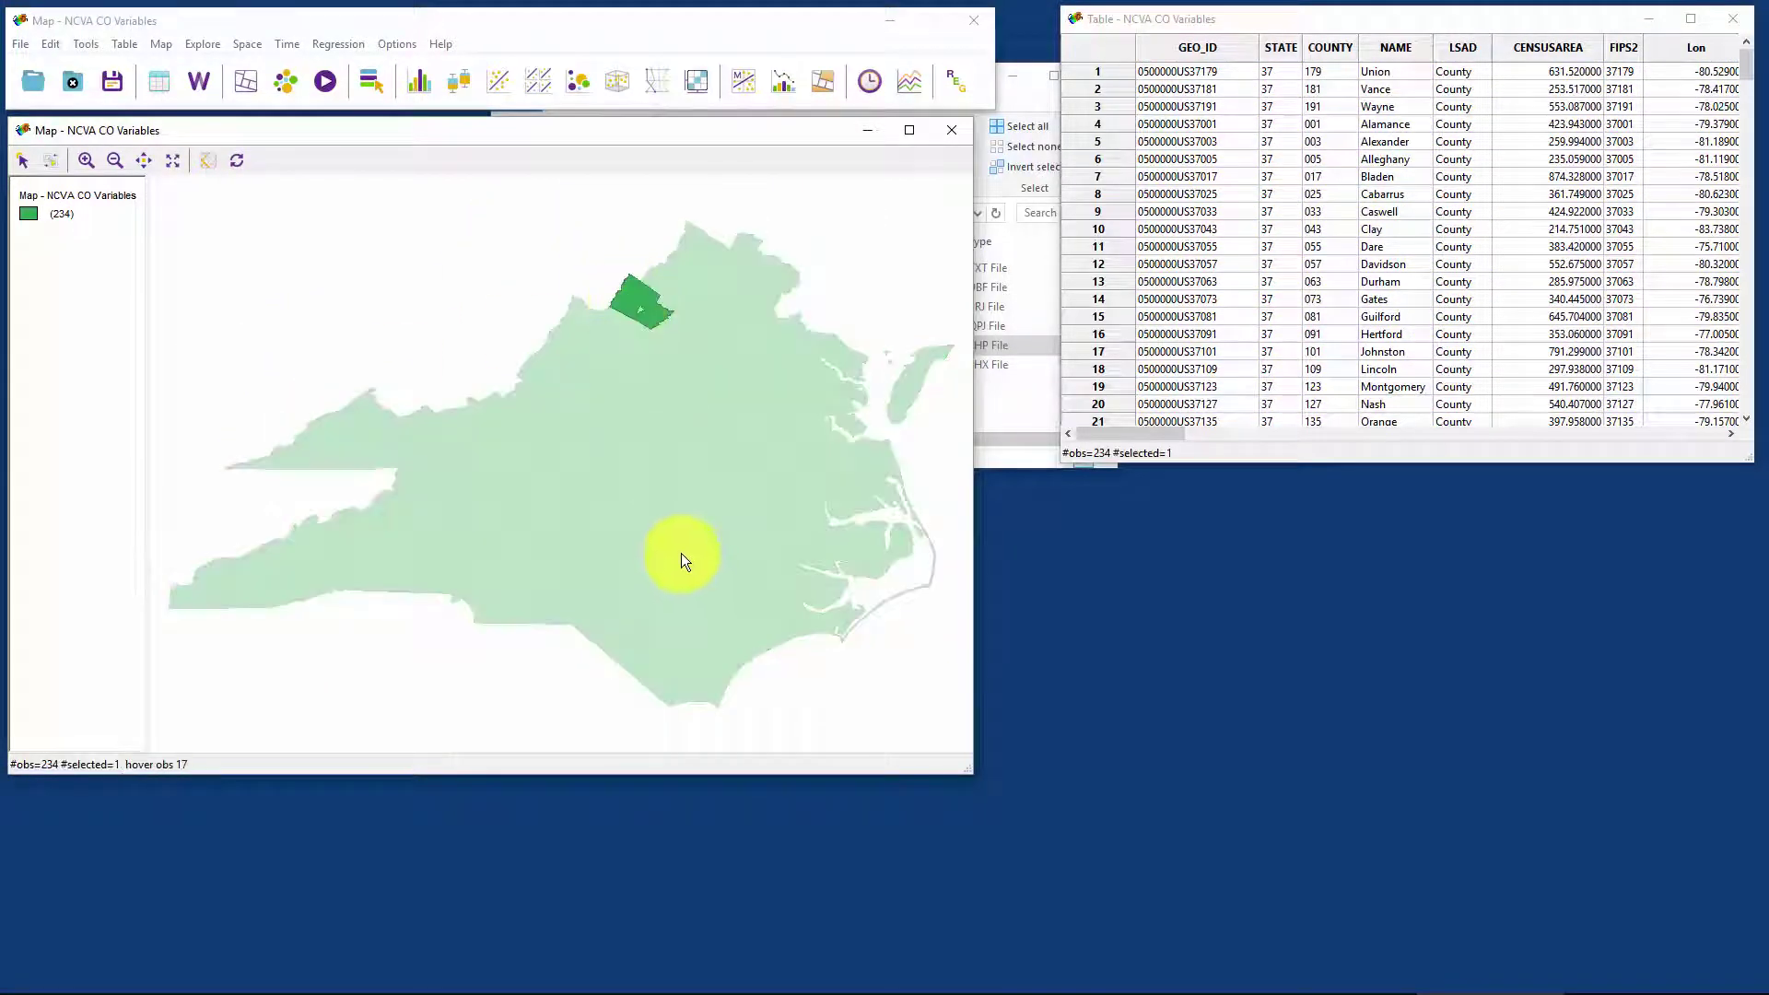
- Find the highlighted row of the map-selected county in the attribute table, and clear the map selection
scroll(1369, 252, down, 19)
scroll(1367, 243, down, 20)
scroll(1553, 297, down, 12)
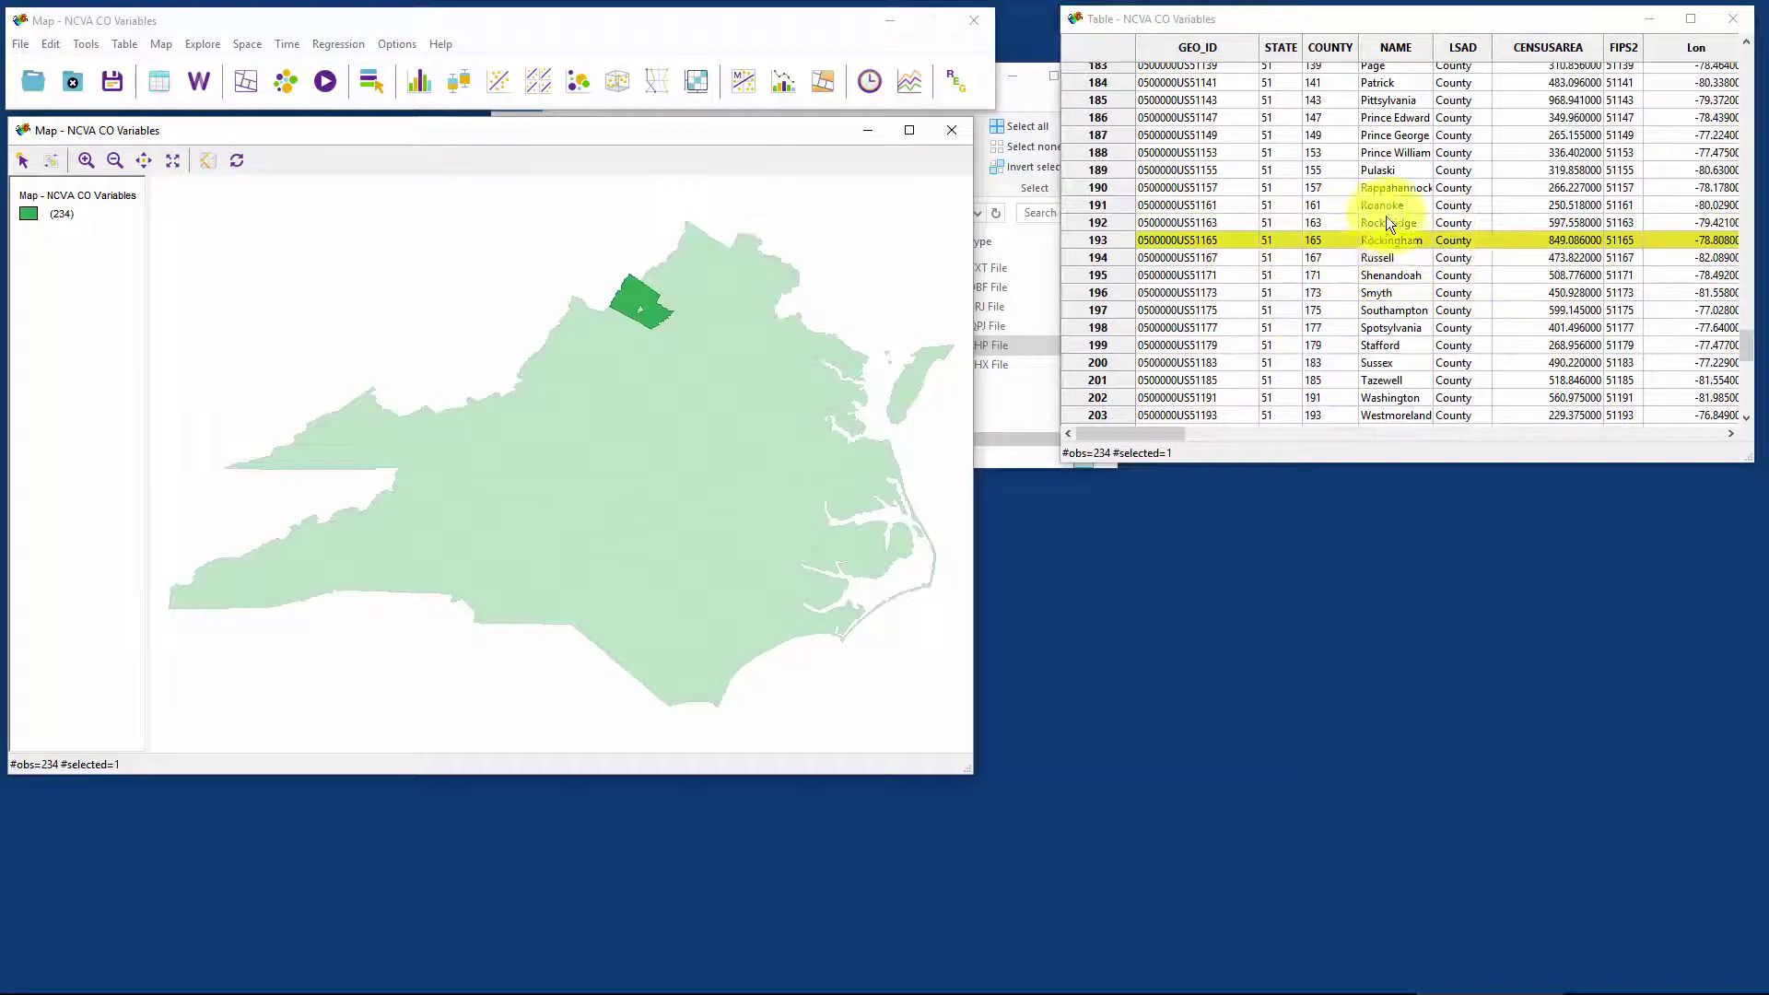
click(411, 295)
- Select single county rows in the table in turn, from Rockbridge up to Patrick, followed by Stafford and Westmoreland
click(1098, 225)
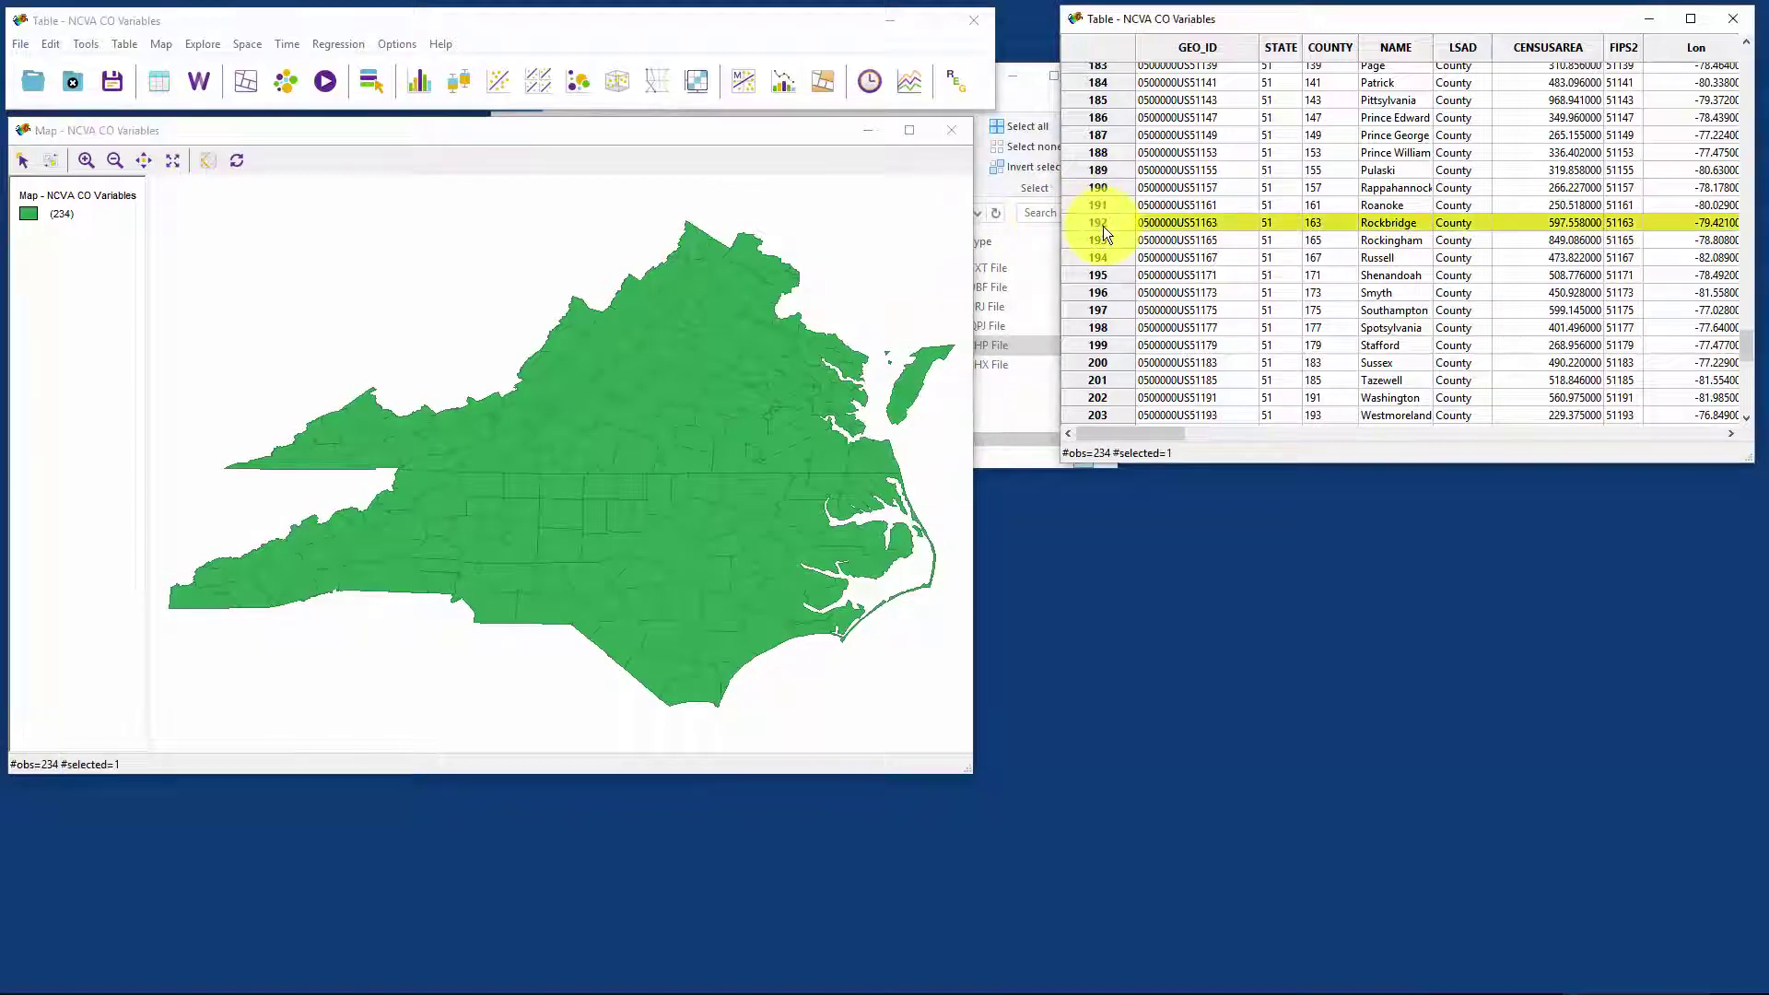
click(1098, 187)
click(1099, 152)
click(1099, 117)
click(1101, 82)
click(1104, 345)
click(1102, 414)
- Select several more single county rows farther up the table, ending with Chesterfield
scroll(1104, 379, up, 13)
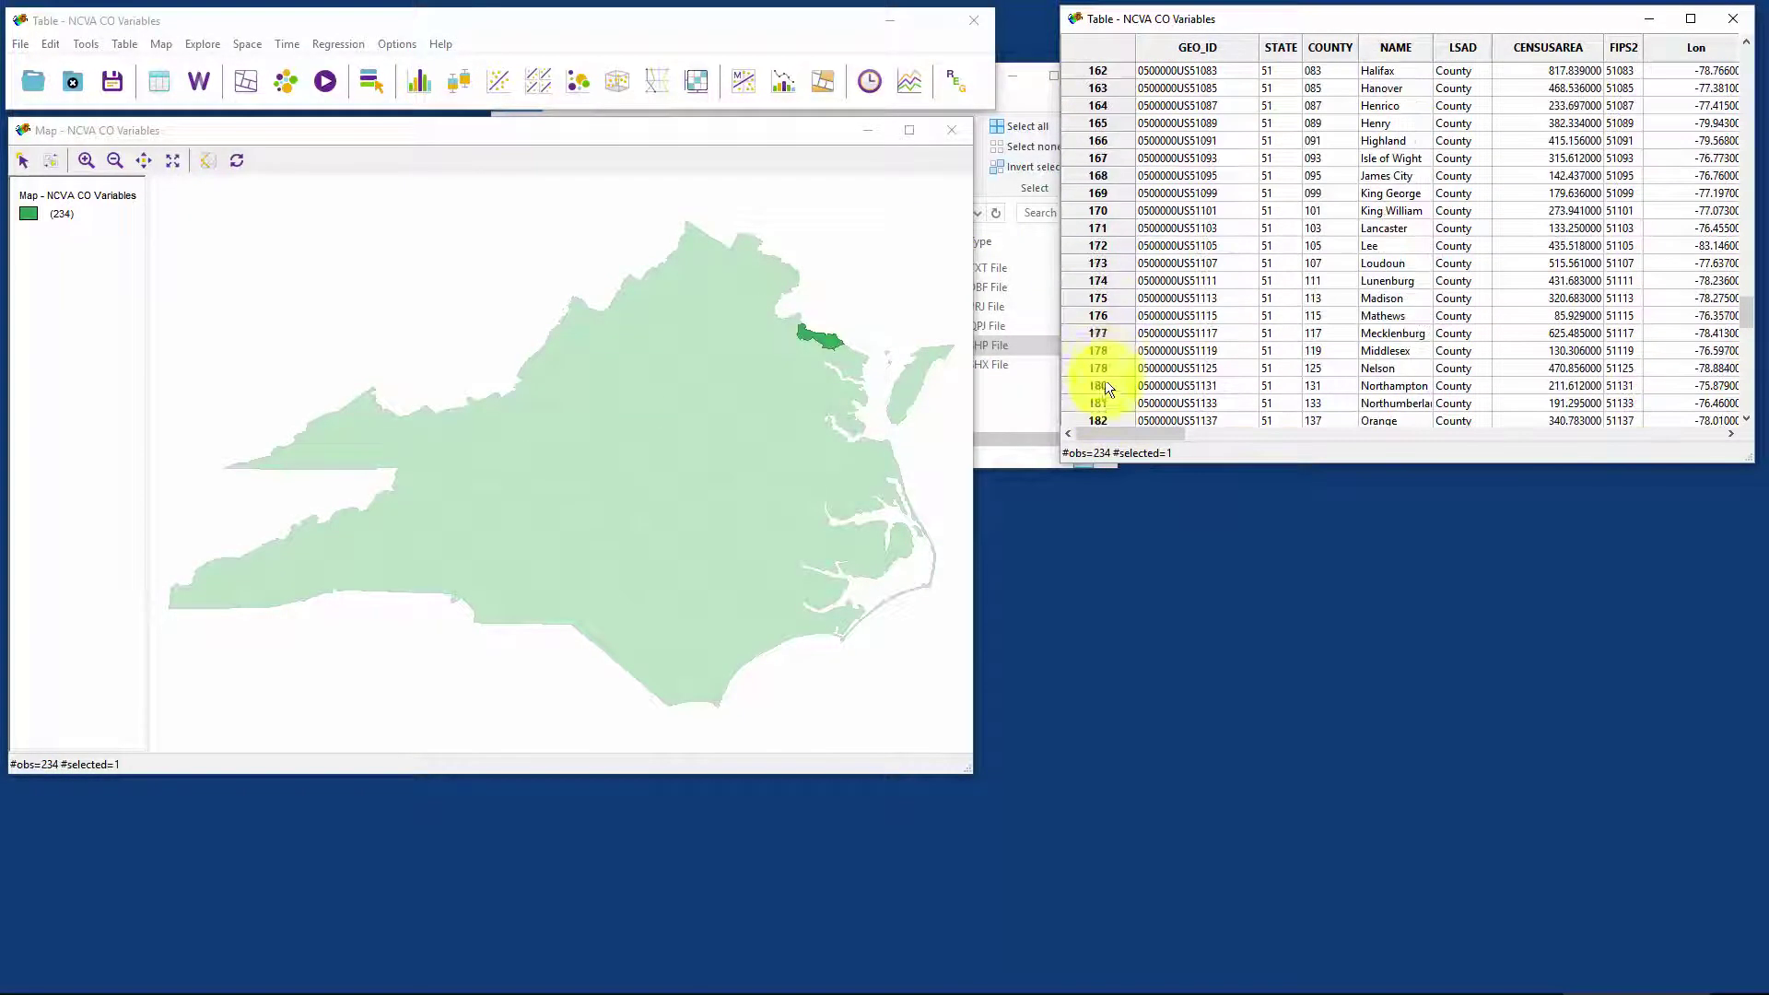
click(1102, 226)
click(1094, 122)
click(1095, 191)
click(1092, 262)
click(1092, 140)
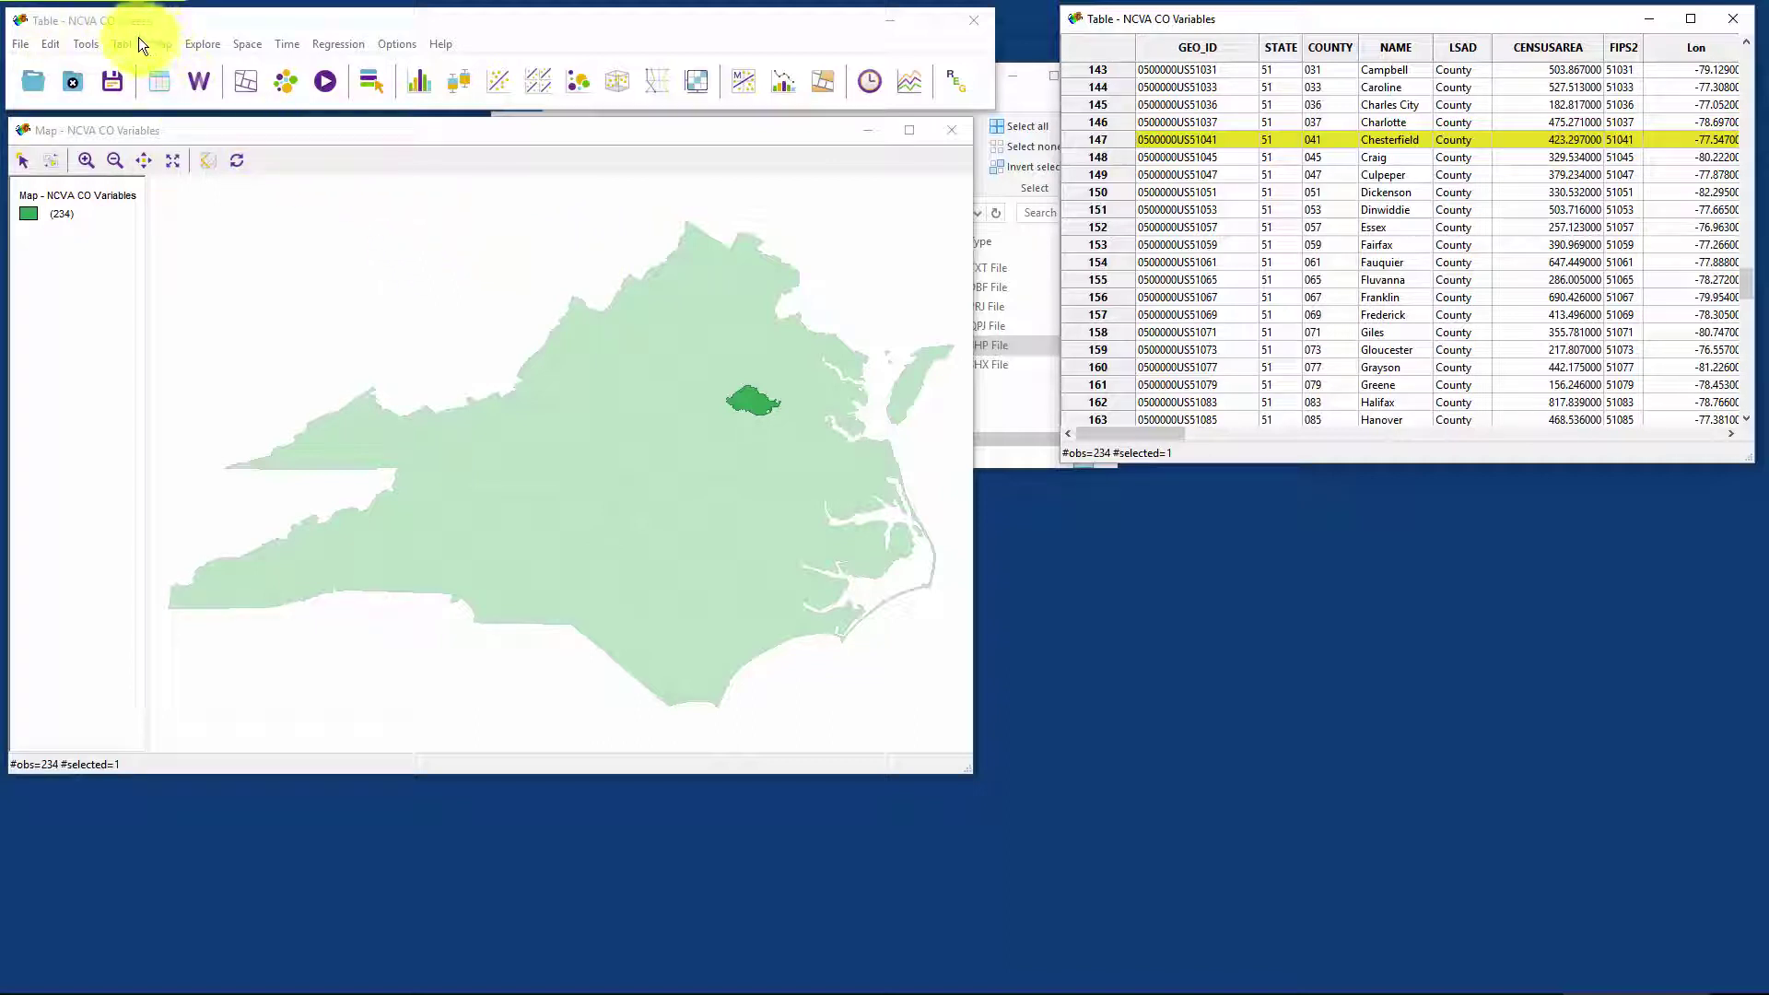
- Create a histogram of the SALESPC variable
click(203, 43)
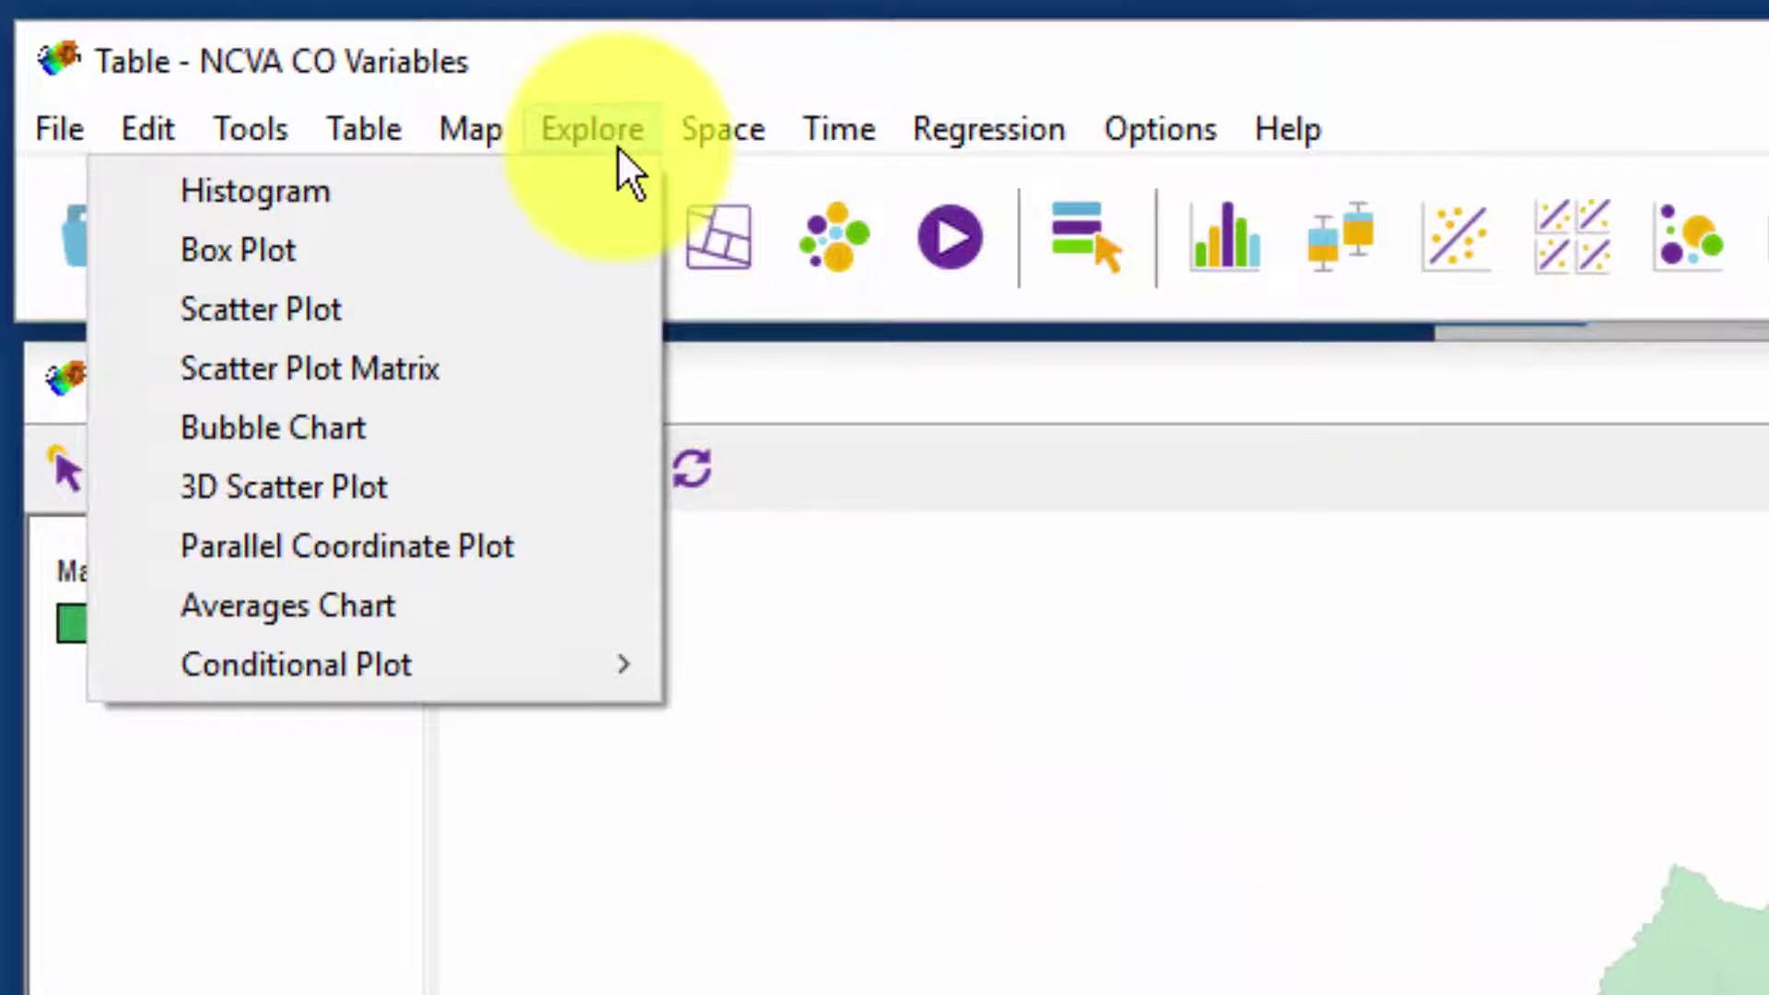
mouse_move(466, 125)
mouse_move(592, 138)
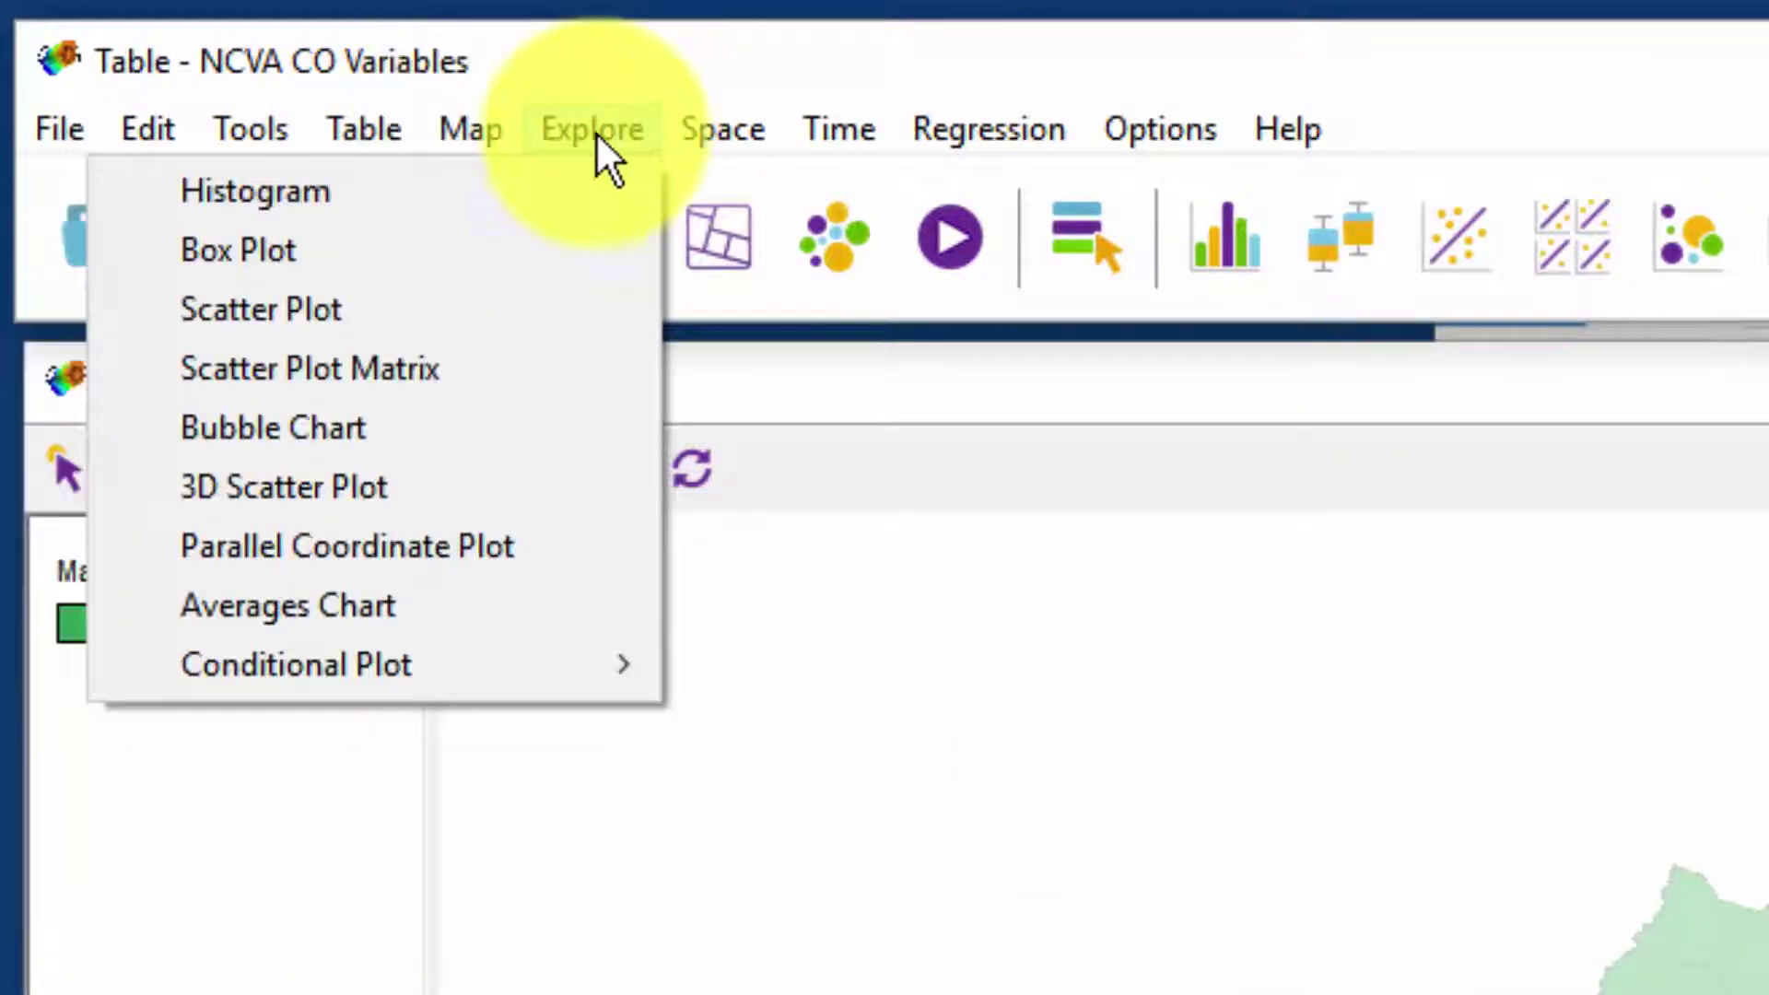
click(544, 187)
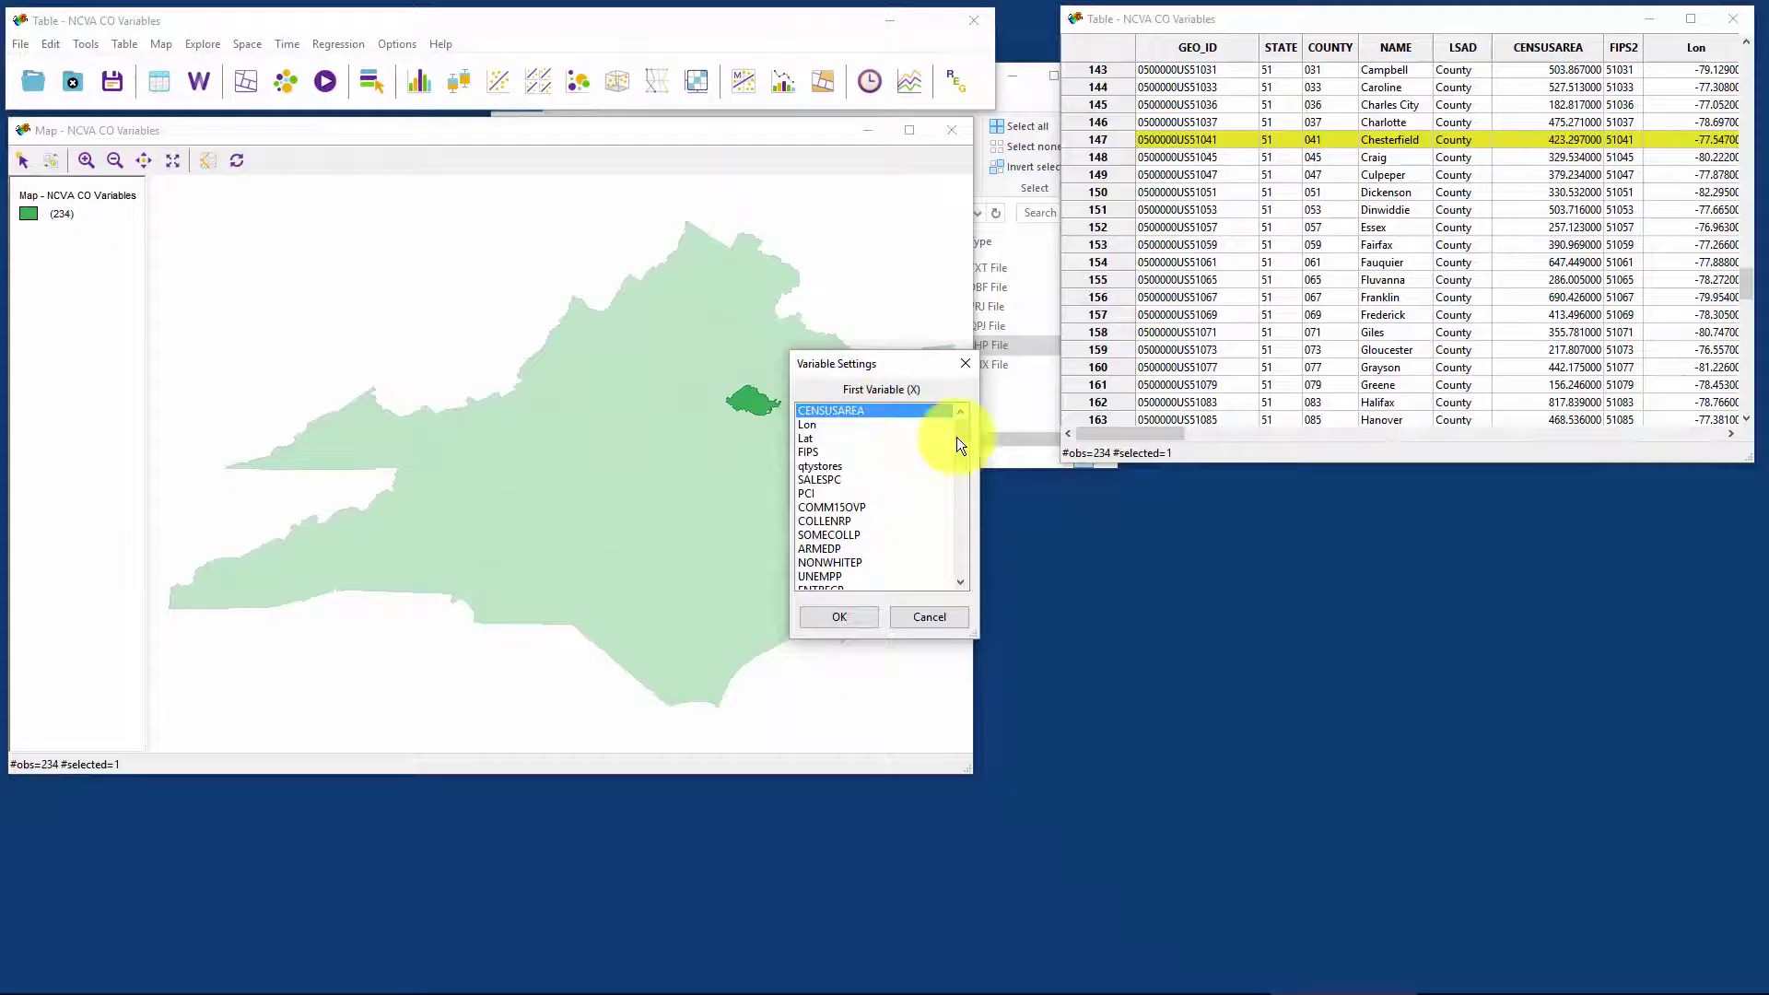
scroll(966, 446, down, 1)
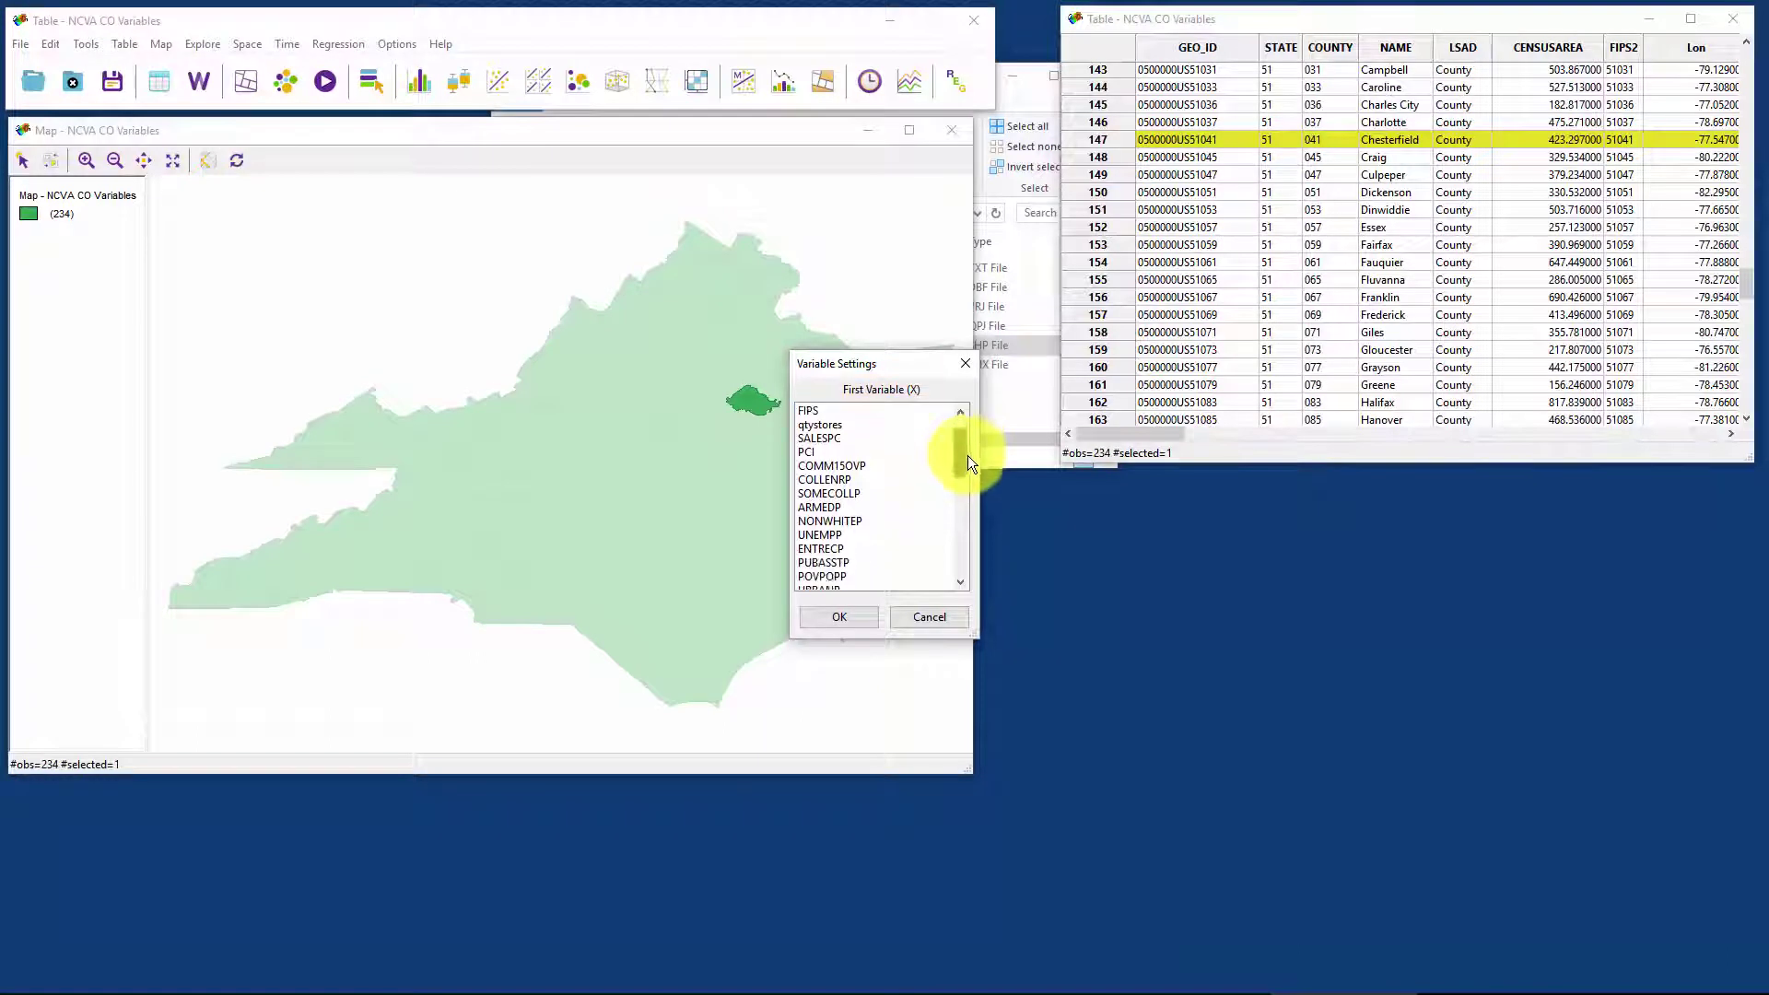
double_click(829, 439)
- Place the SALESPC histogram beside the map, partly over the table, and clear the map selection
drag(285, 49, 719, 177)
drag(362, 207, 1356, 496)
click(884, 634)
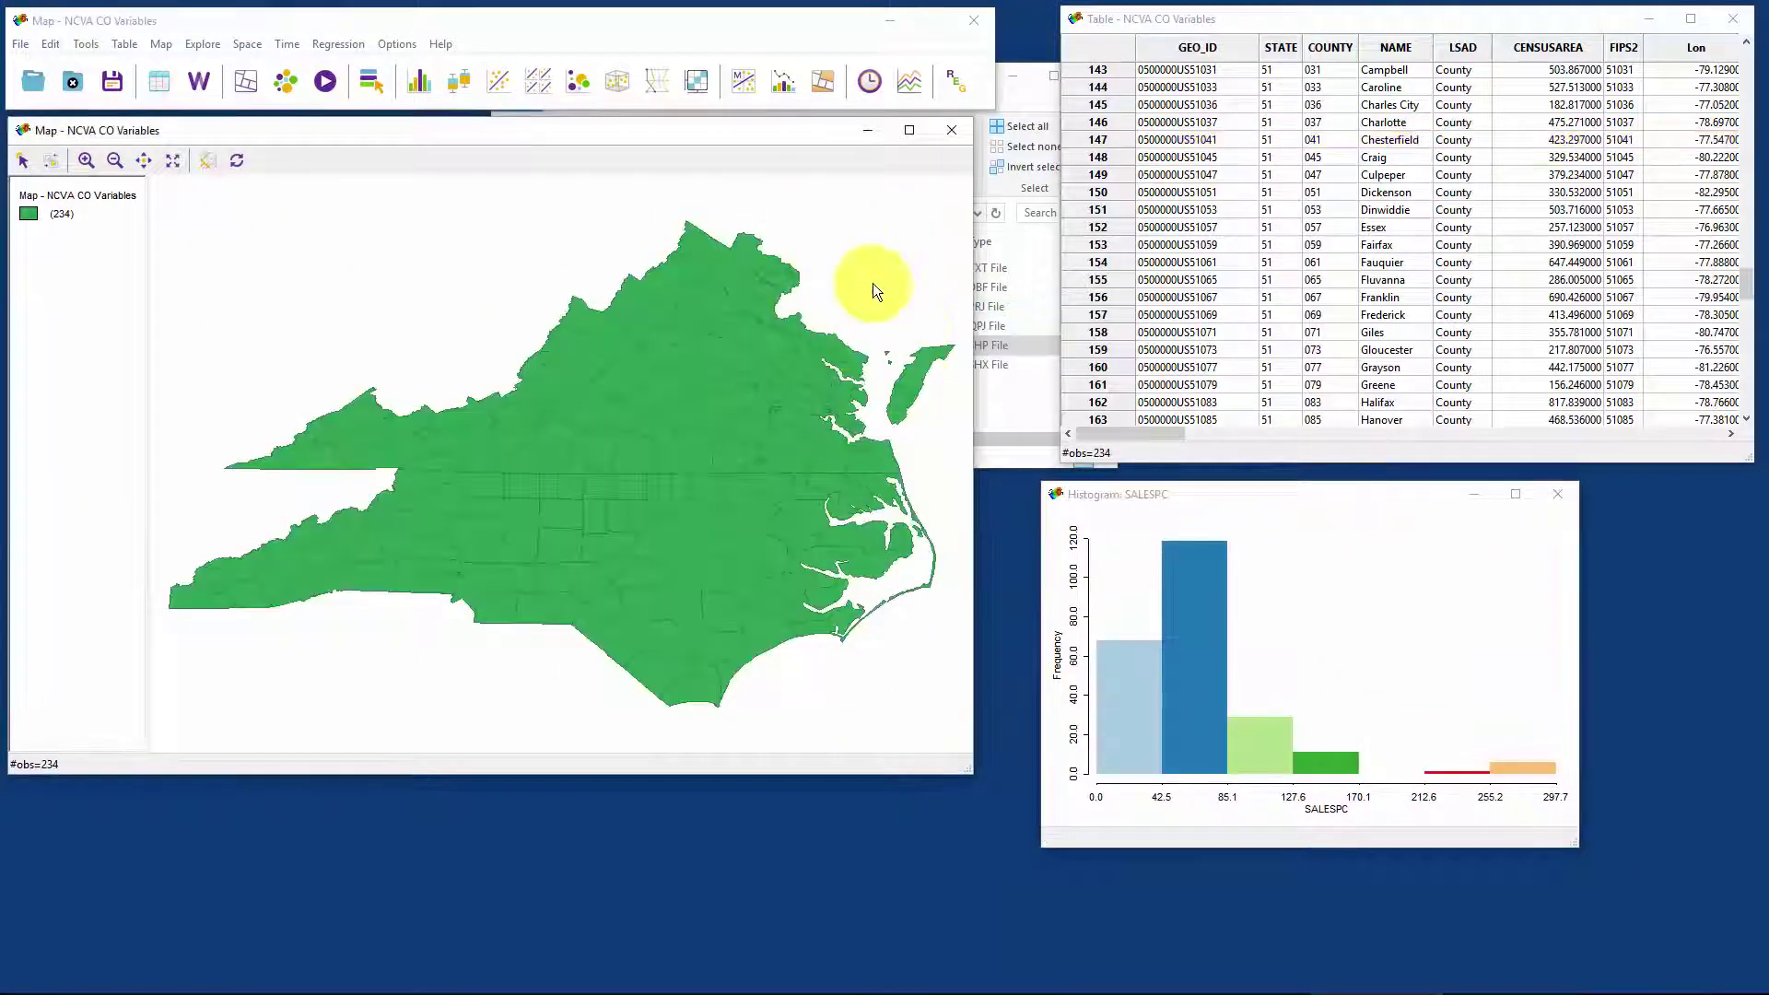
drag(1311, 498, 1274, 288)
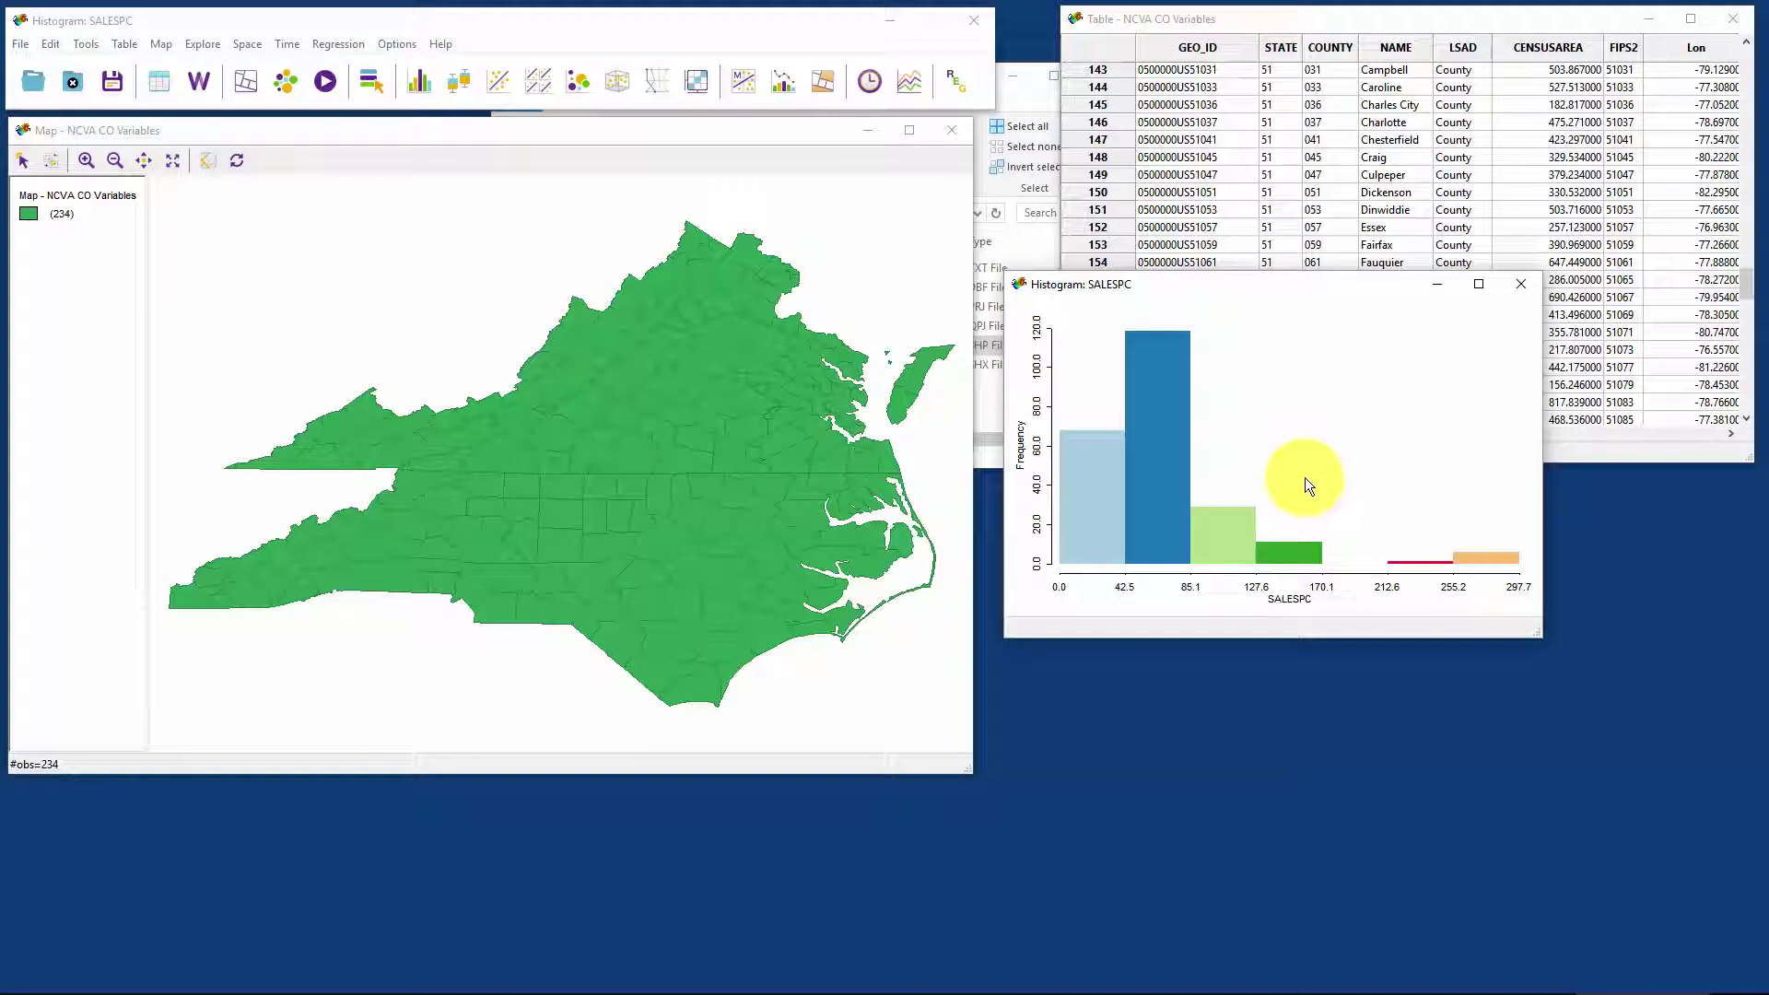
- Select the counties in the histogram's upper SALESPC bars, from about 127.6 upward, clear the selection and close the histogram
drag(1270, 445, 1527, 604)
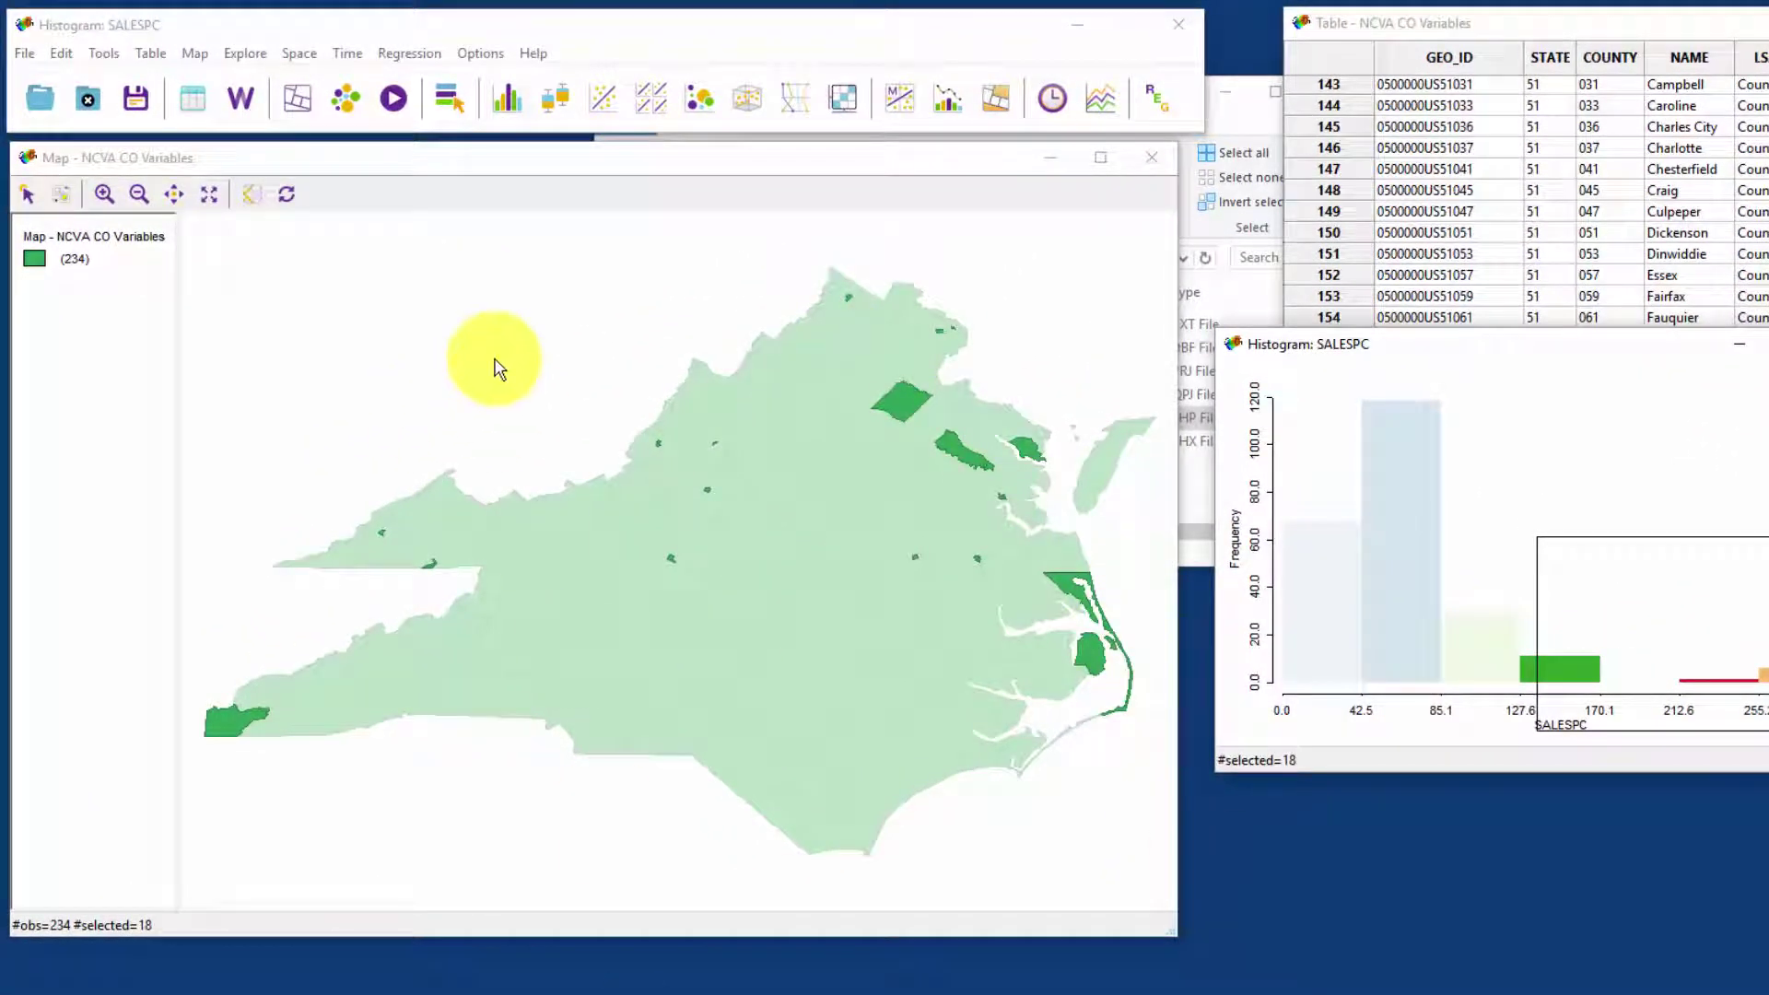
click(495, 369)
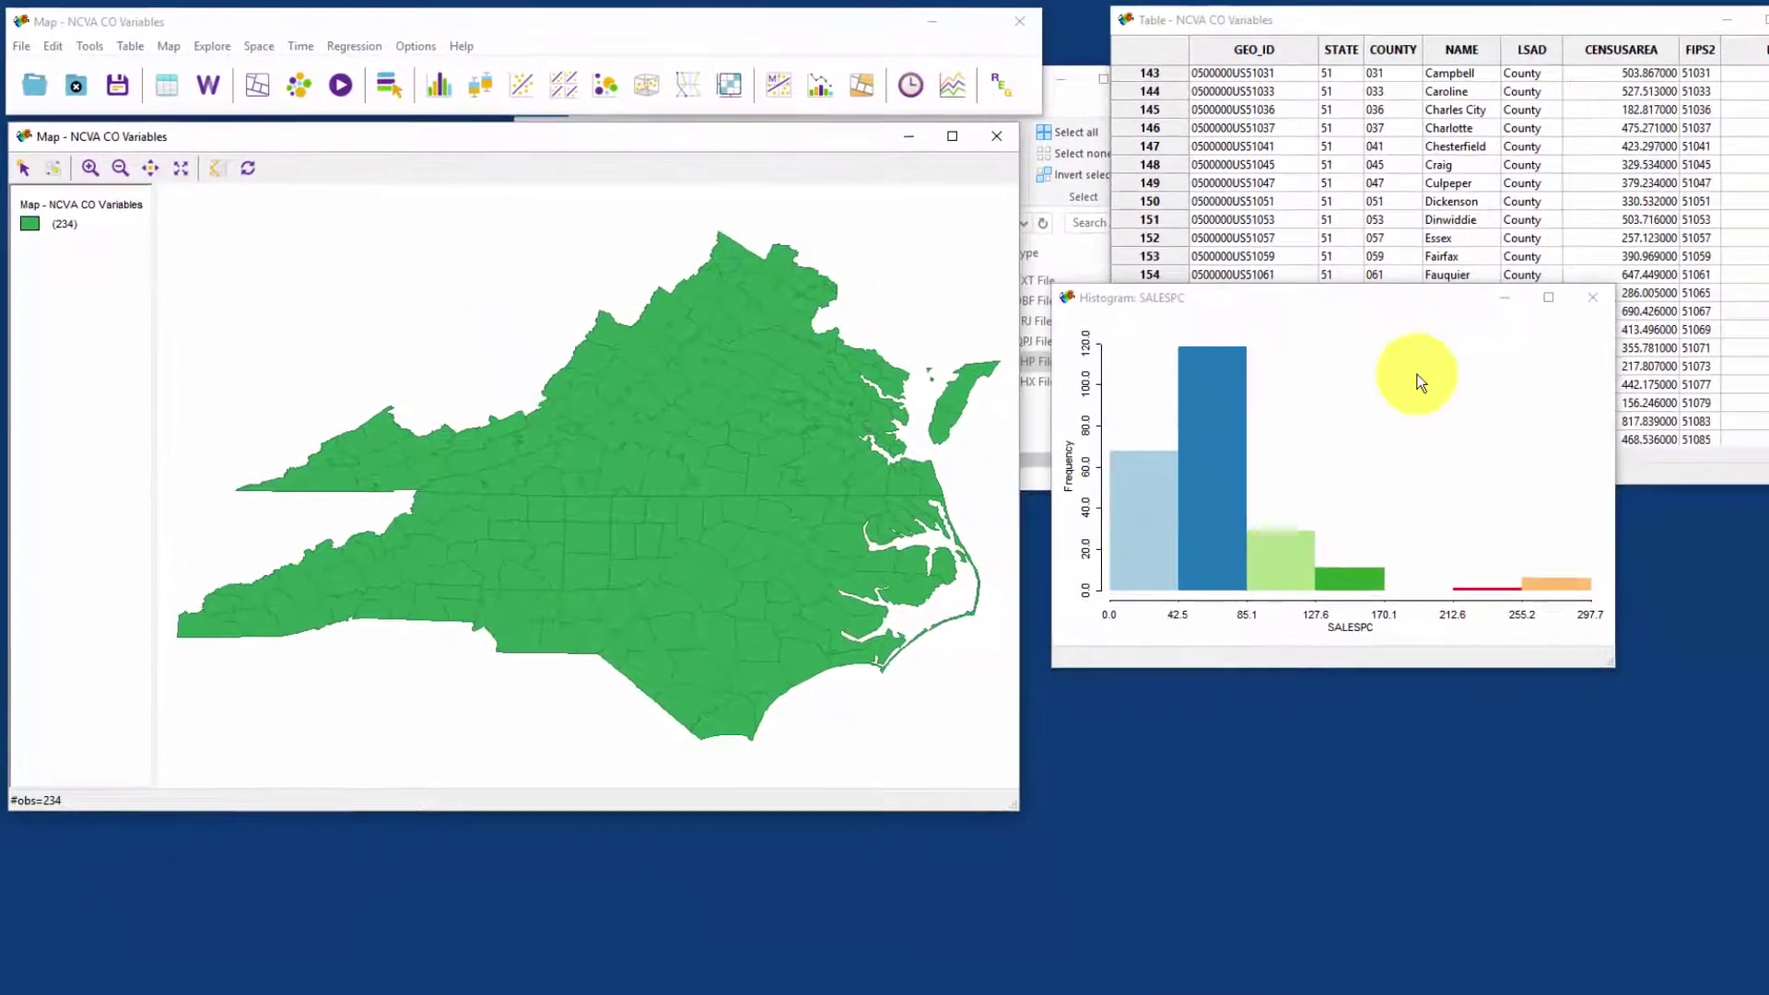
click(1768, 344)
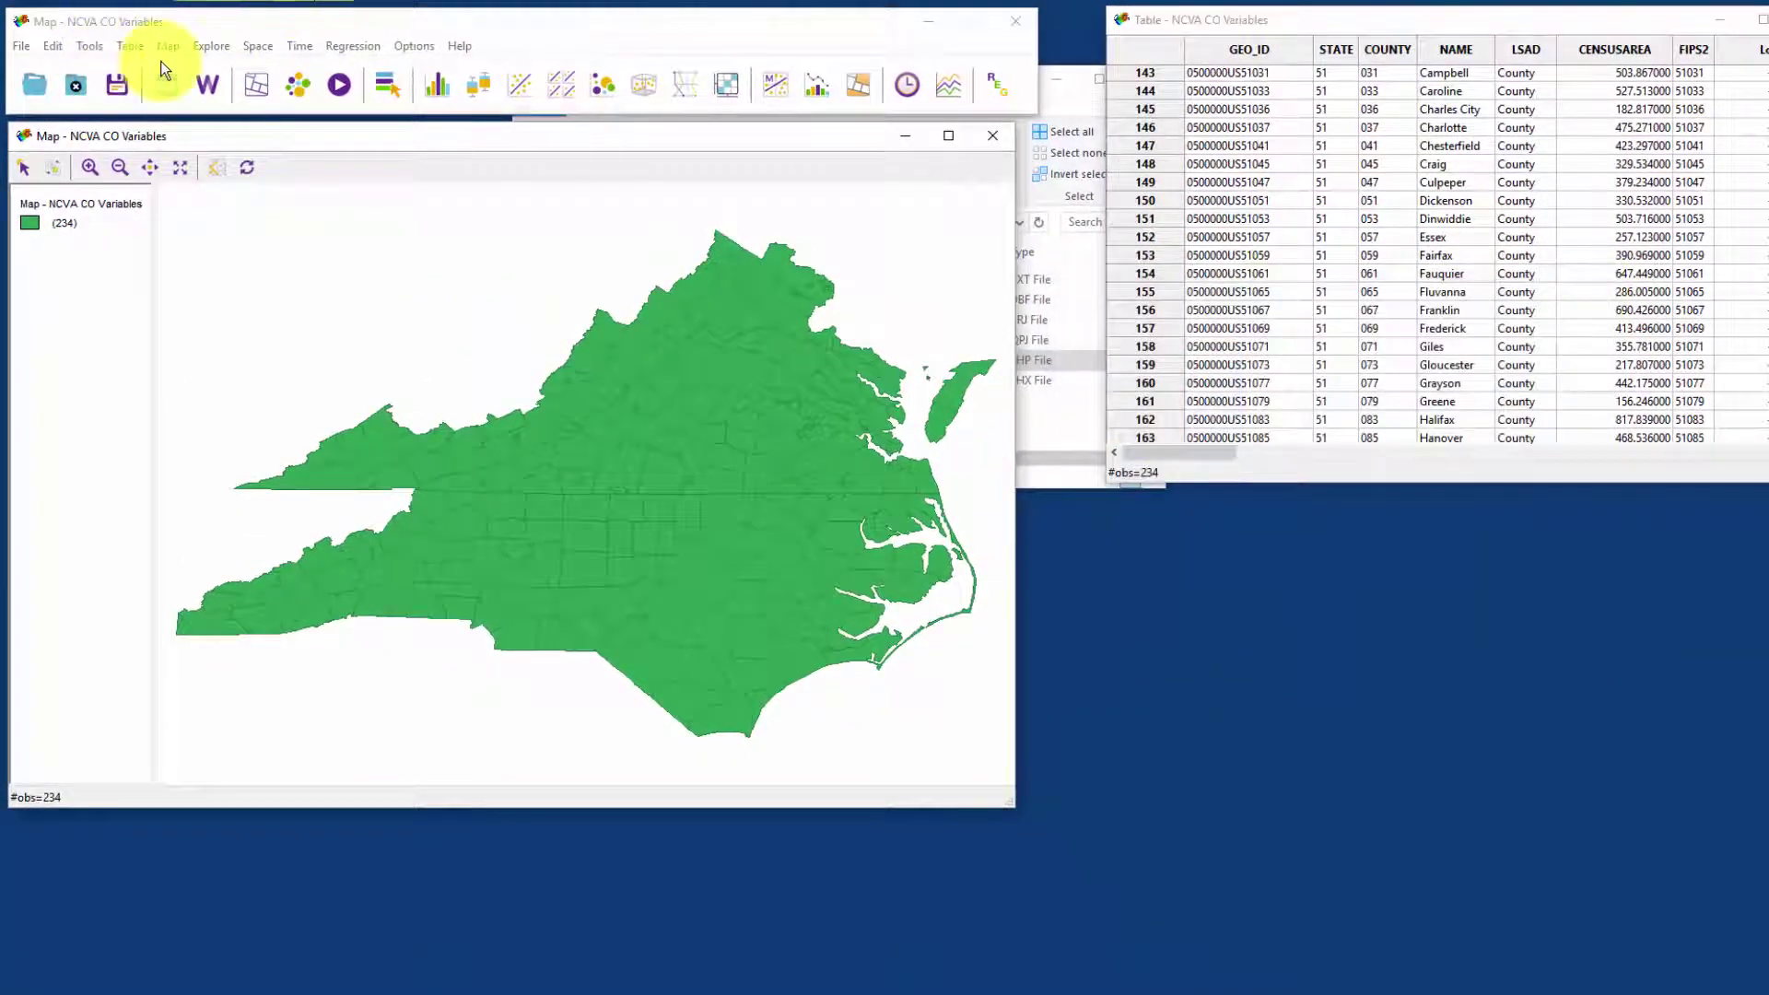
- Create a scatter plot matrix with the variables SALESPC, COLLENRP and BAPTISTSP
click(206, 46)
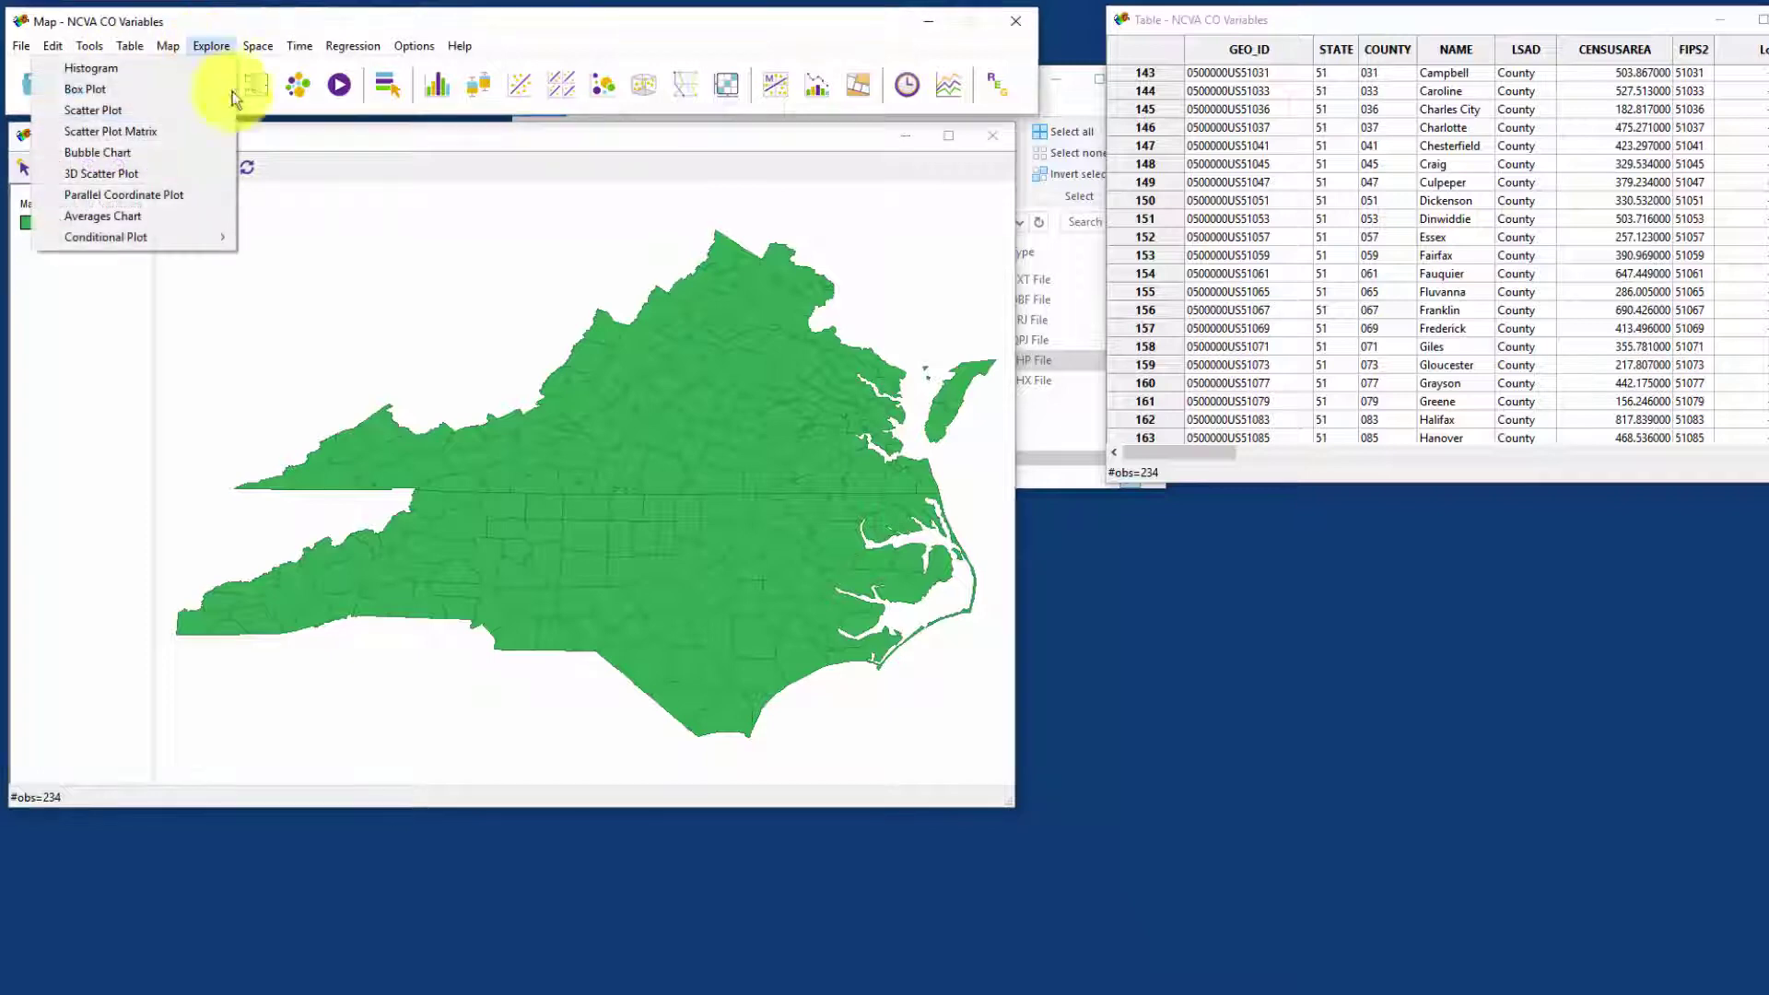
click(109, 131)
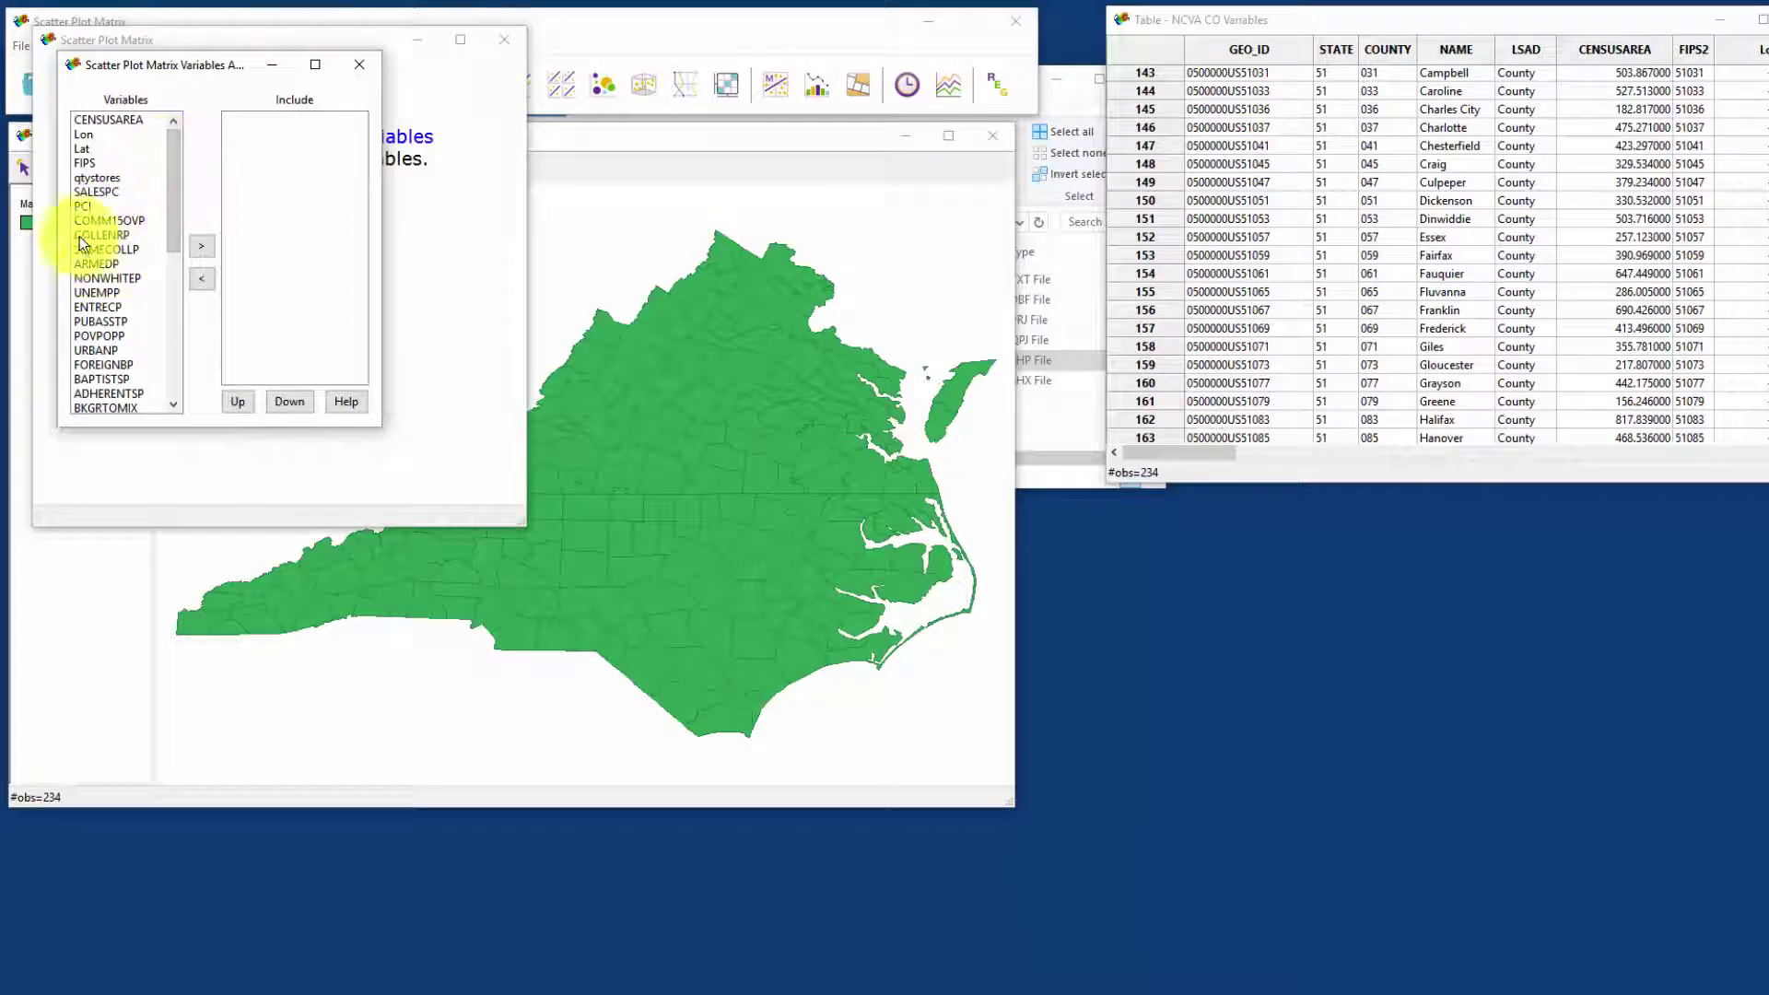
double_click(98, 191)
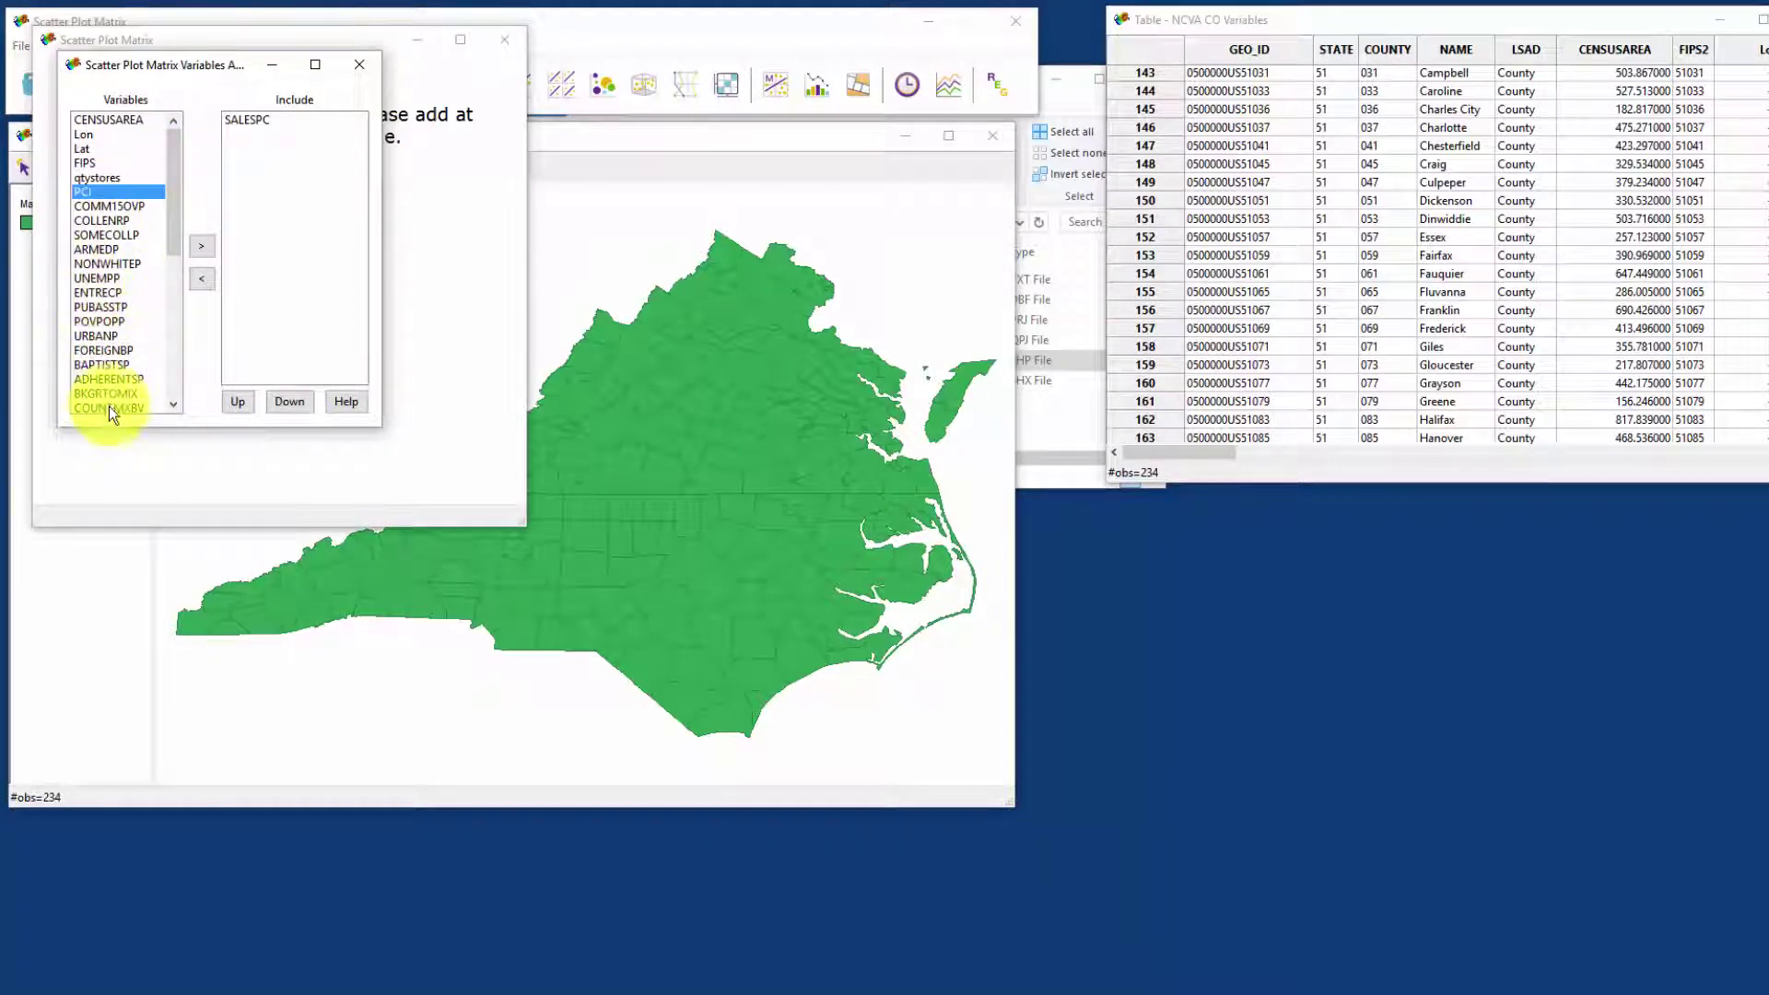
double_click(108, 219)
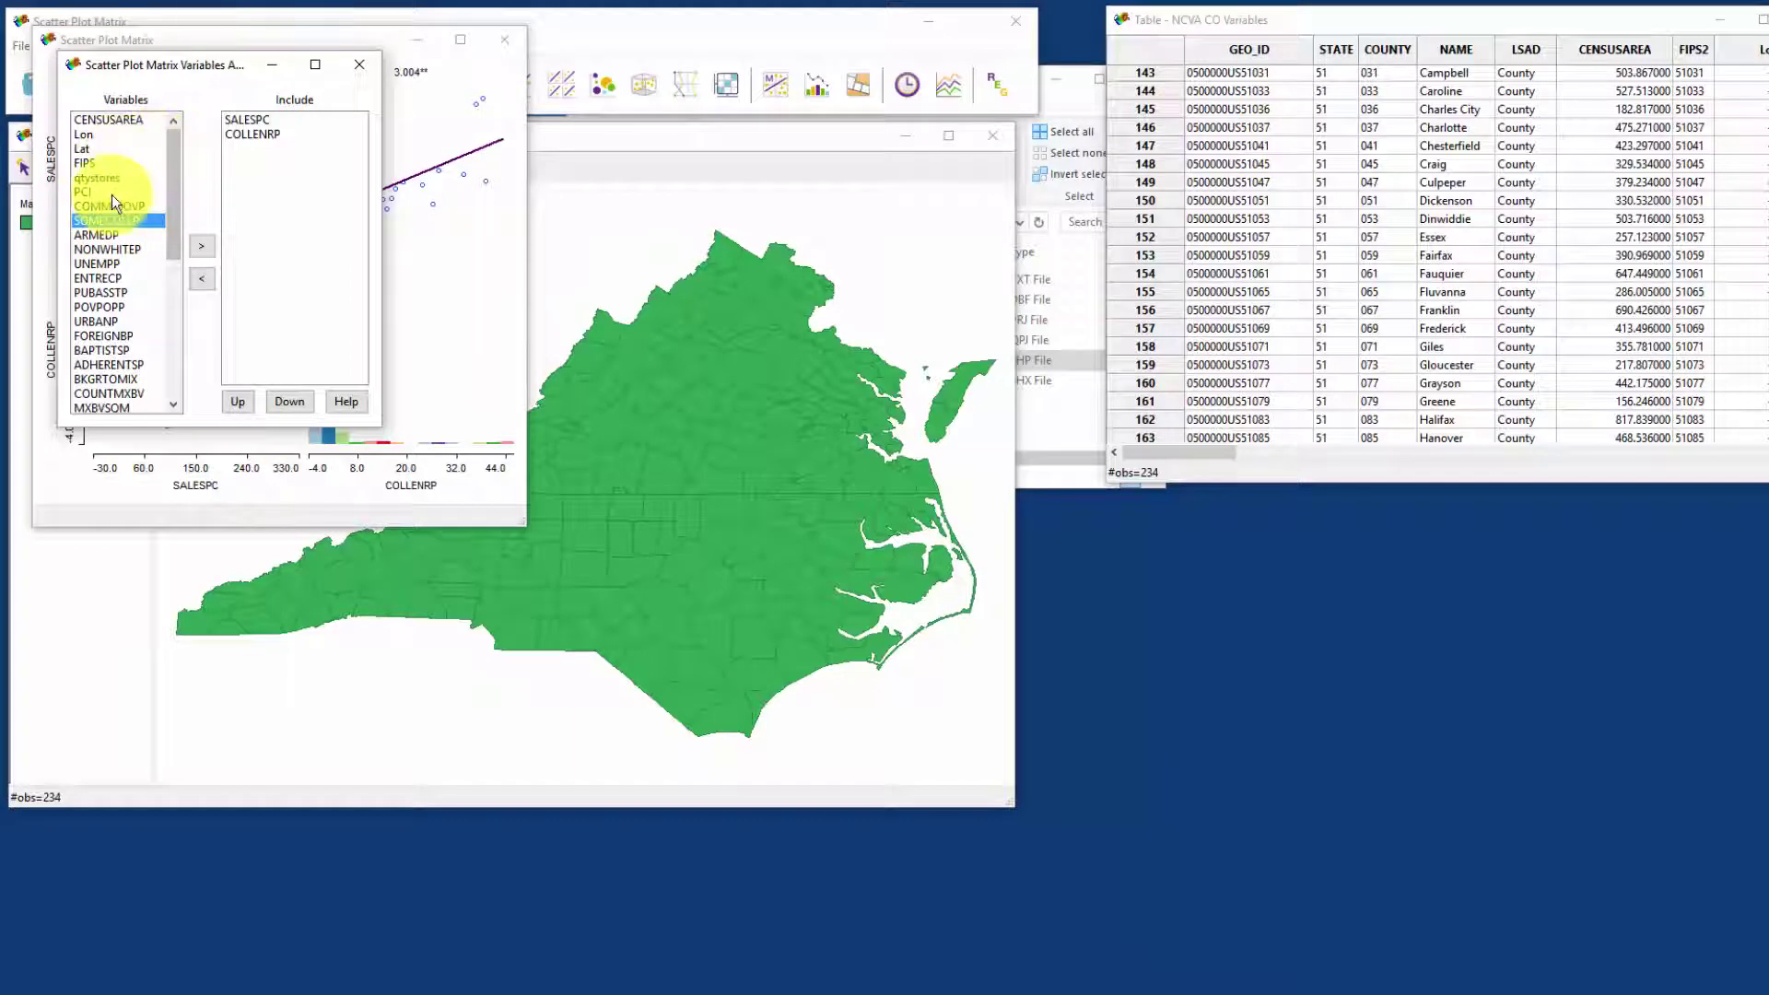
double_click(110, 349)
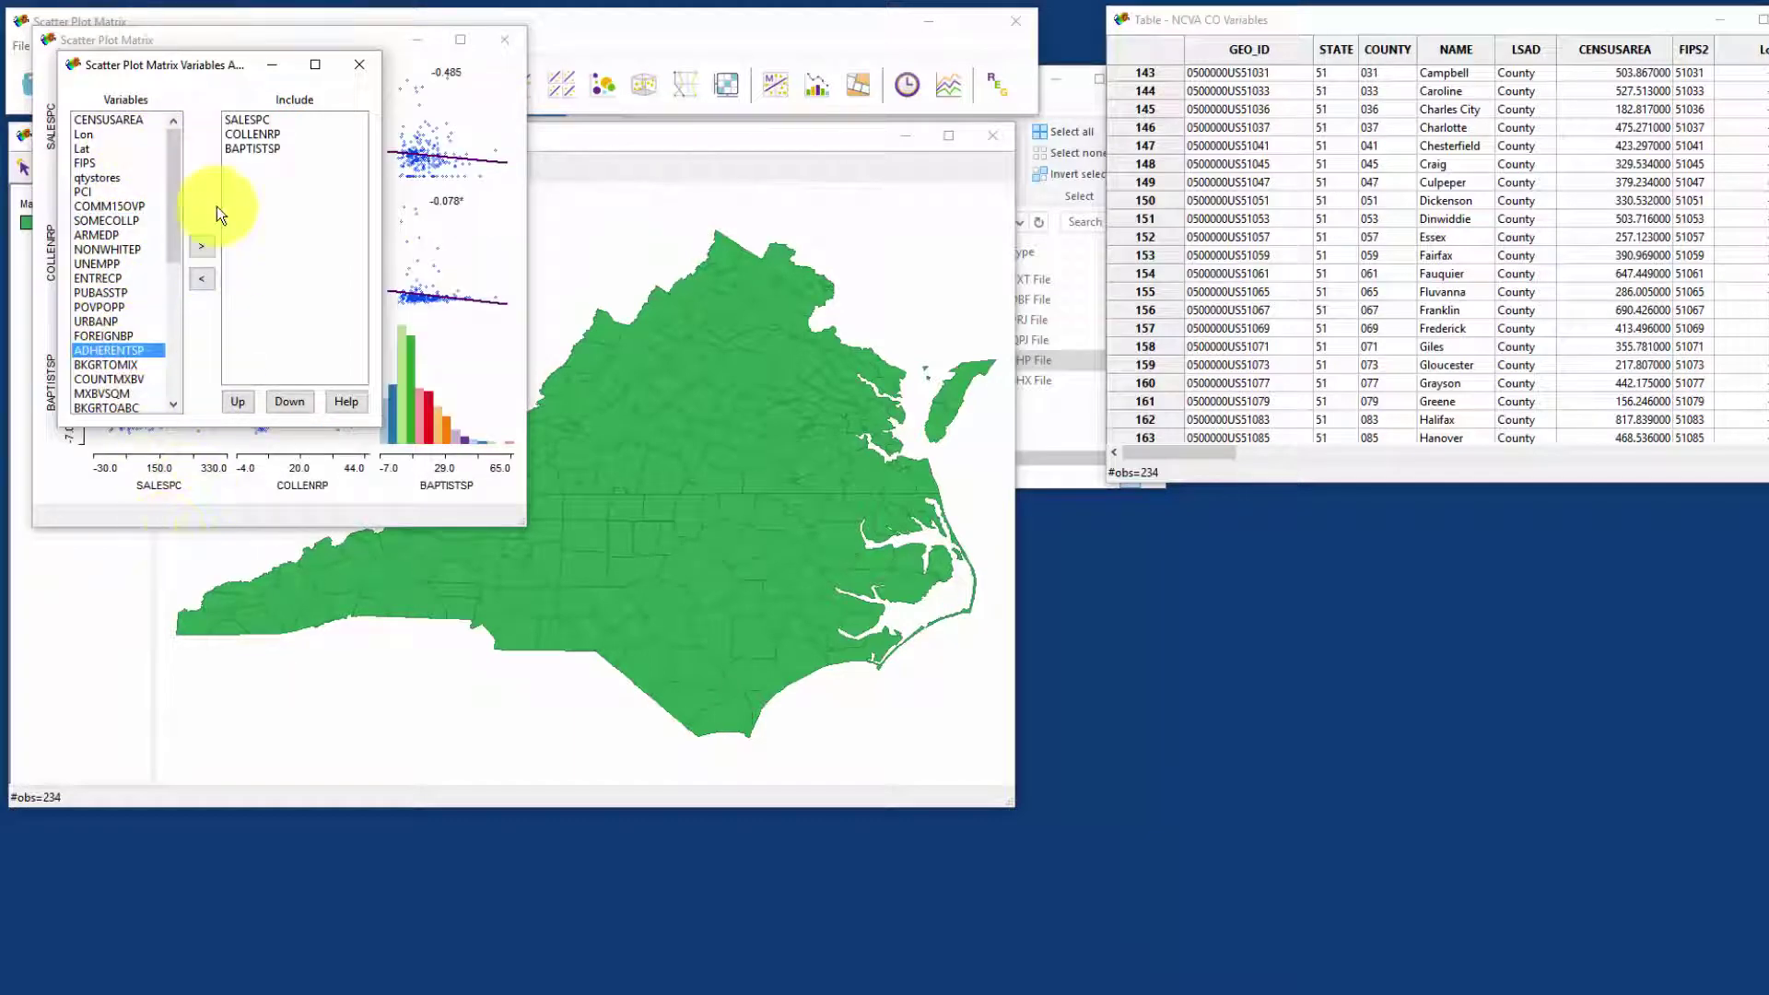
click(358, 64)
- Move the scatter plot matrix window onto the map and enlarge it so each plot is readable
drag(301, 39, 461, 148)
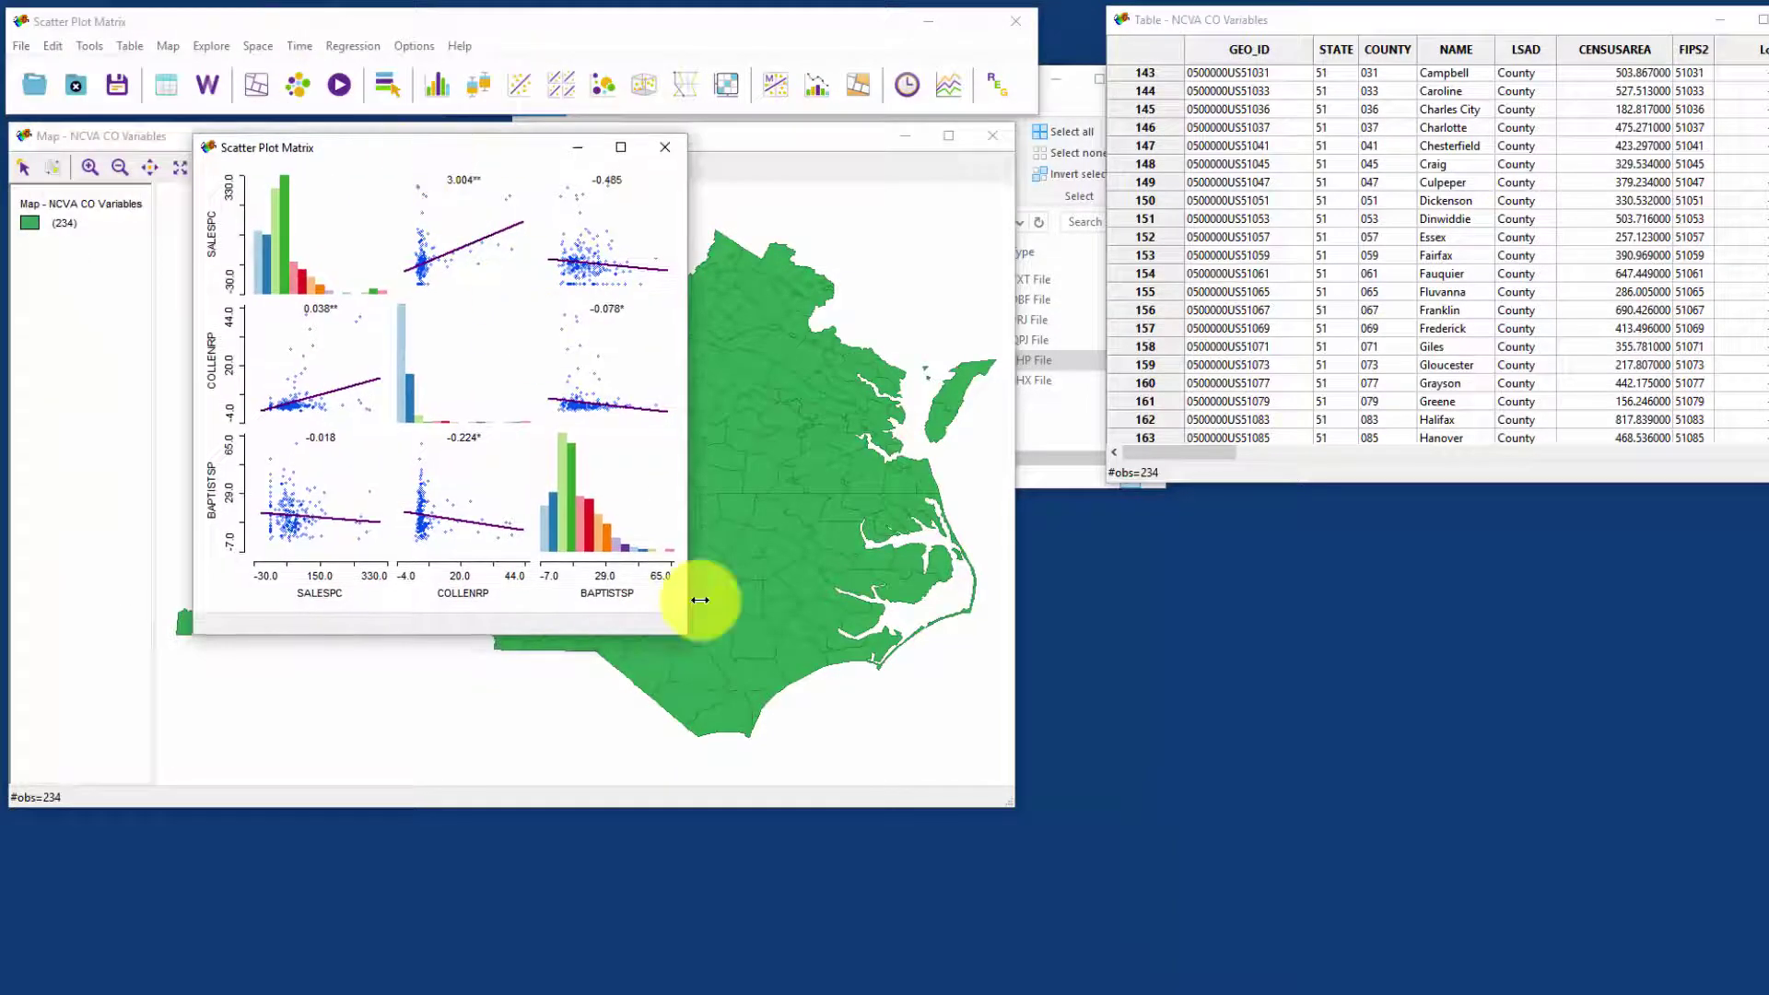
drag(676, 632, 1265, 937)
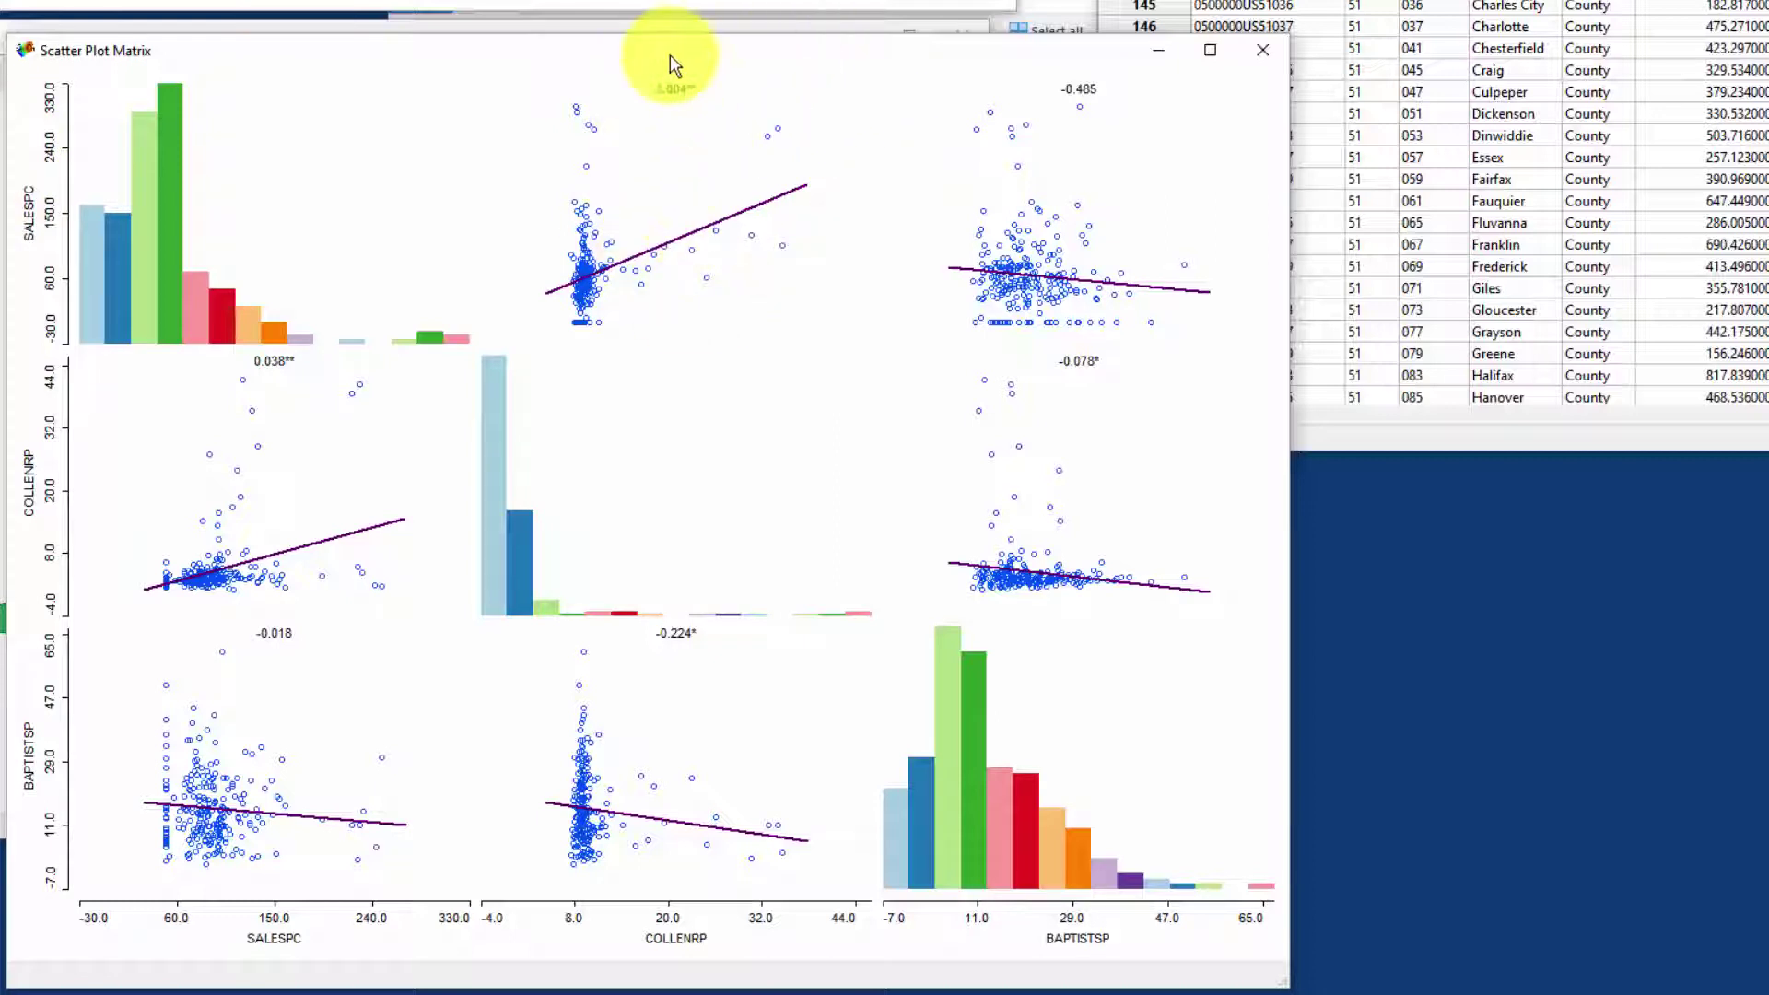
drag(774, 34, 772, 59)
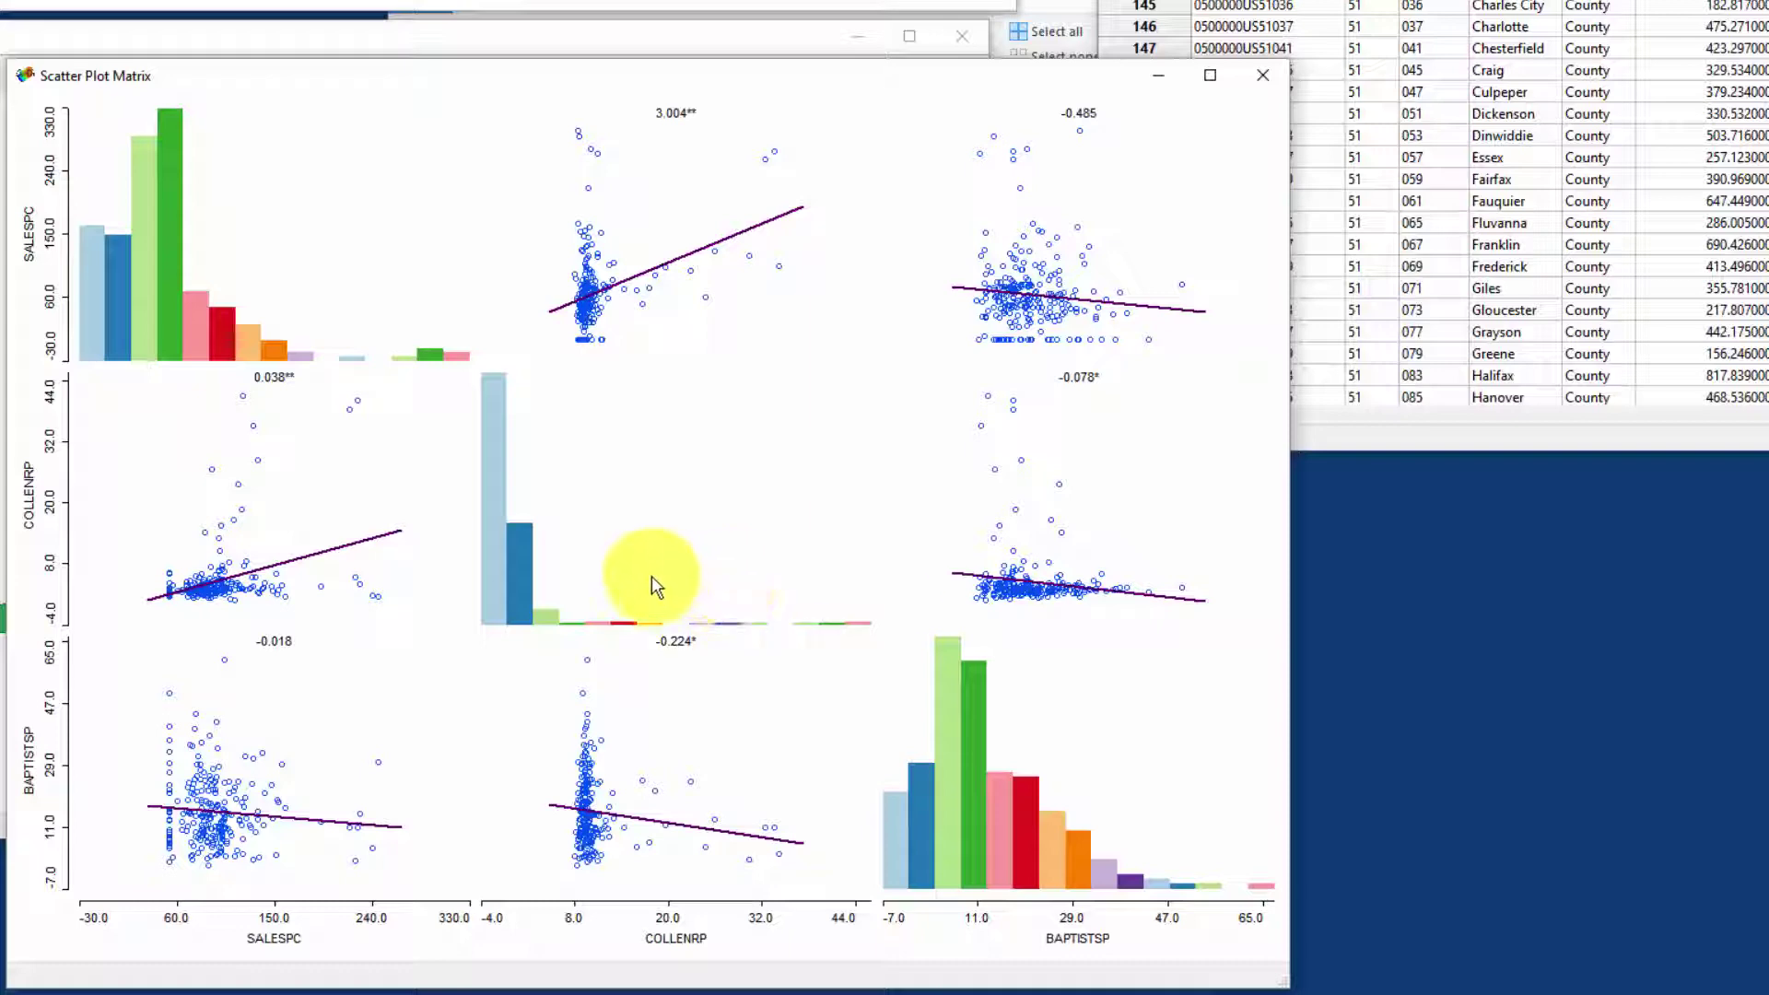
- Move the scatter plot matrix beside the map and narrow it so the whole map is uncovered
drag(383, 75, 1013, 150)
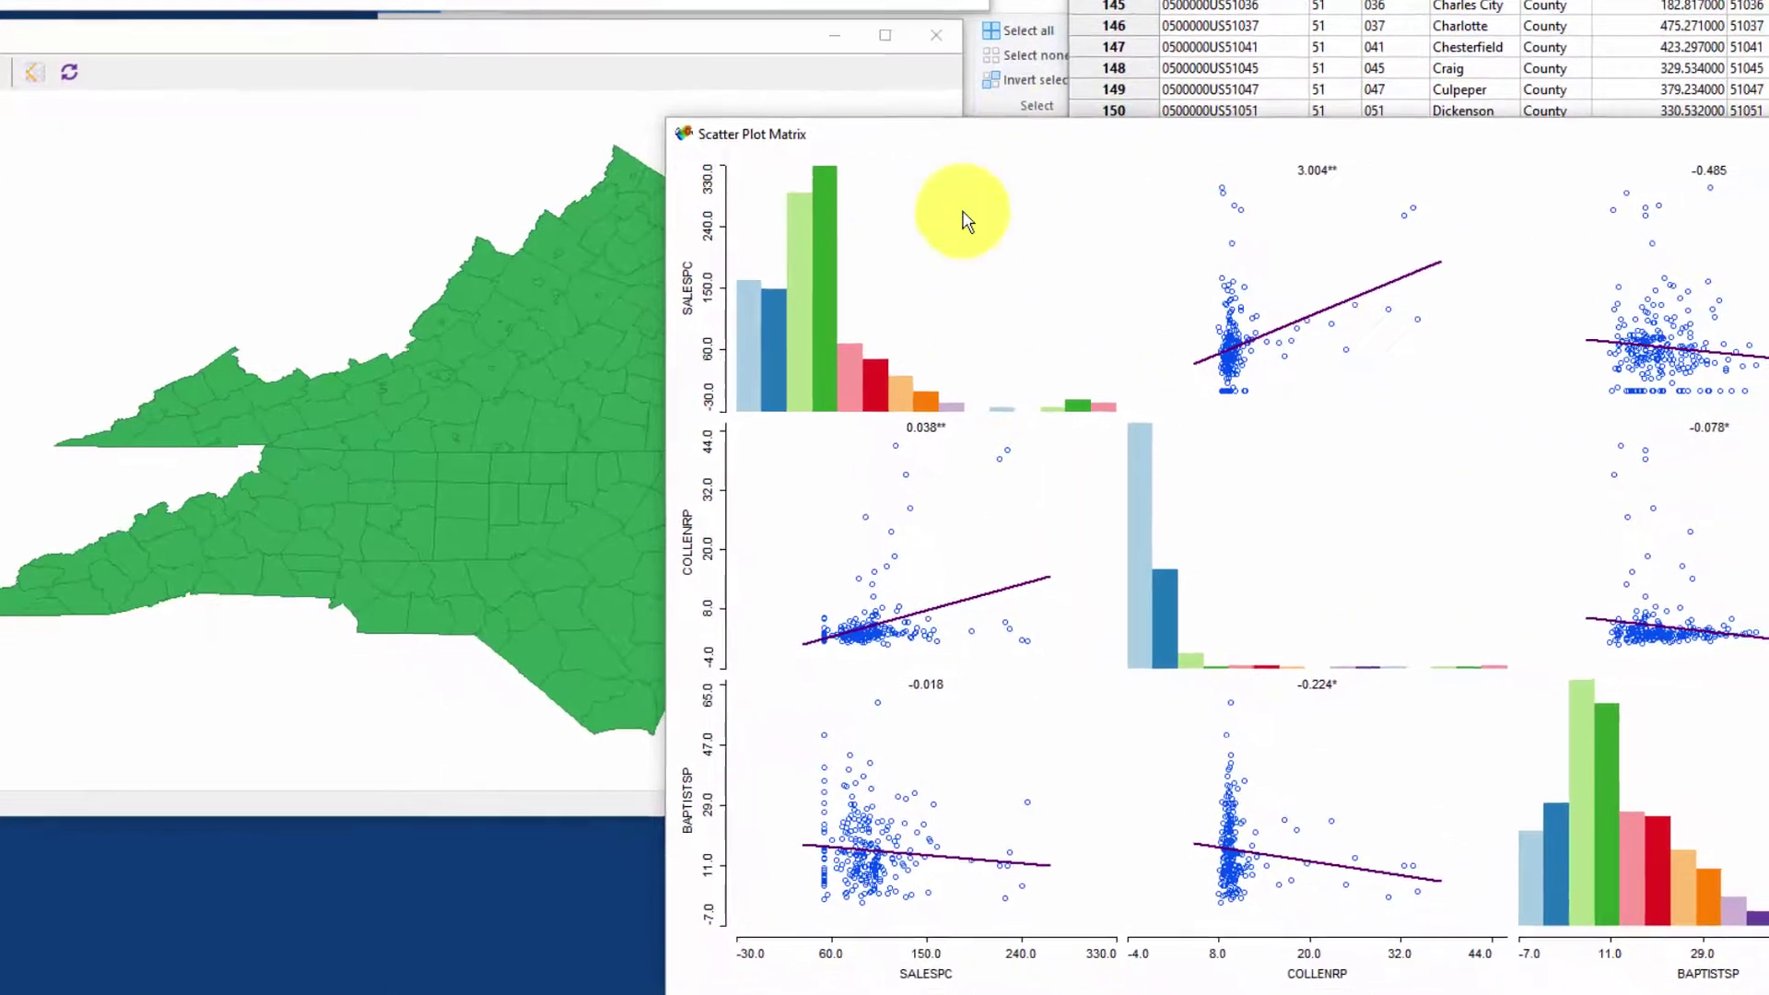
drag(607, 545, 818, 547)
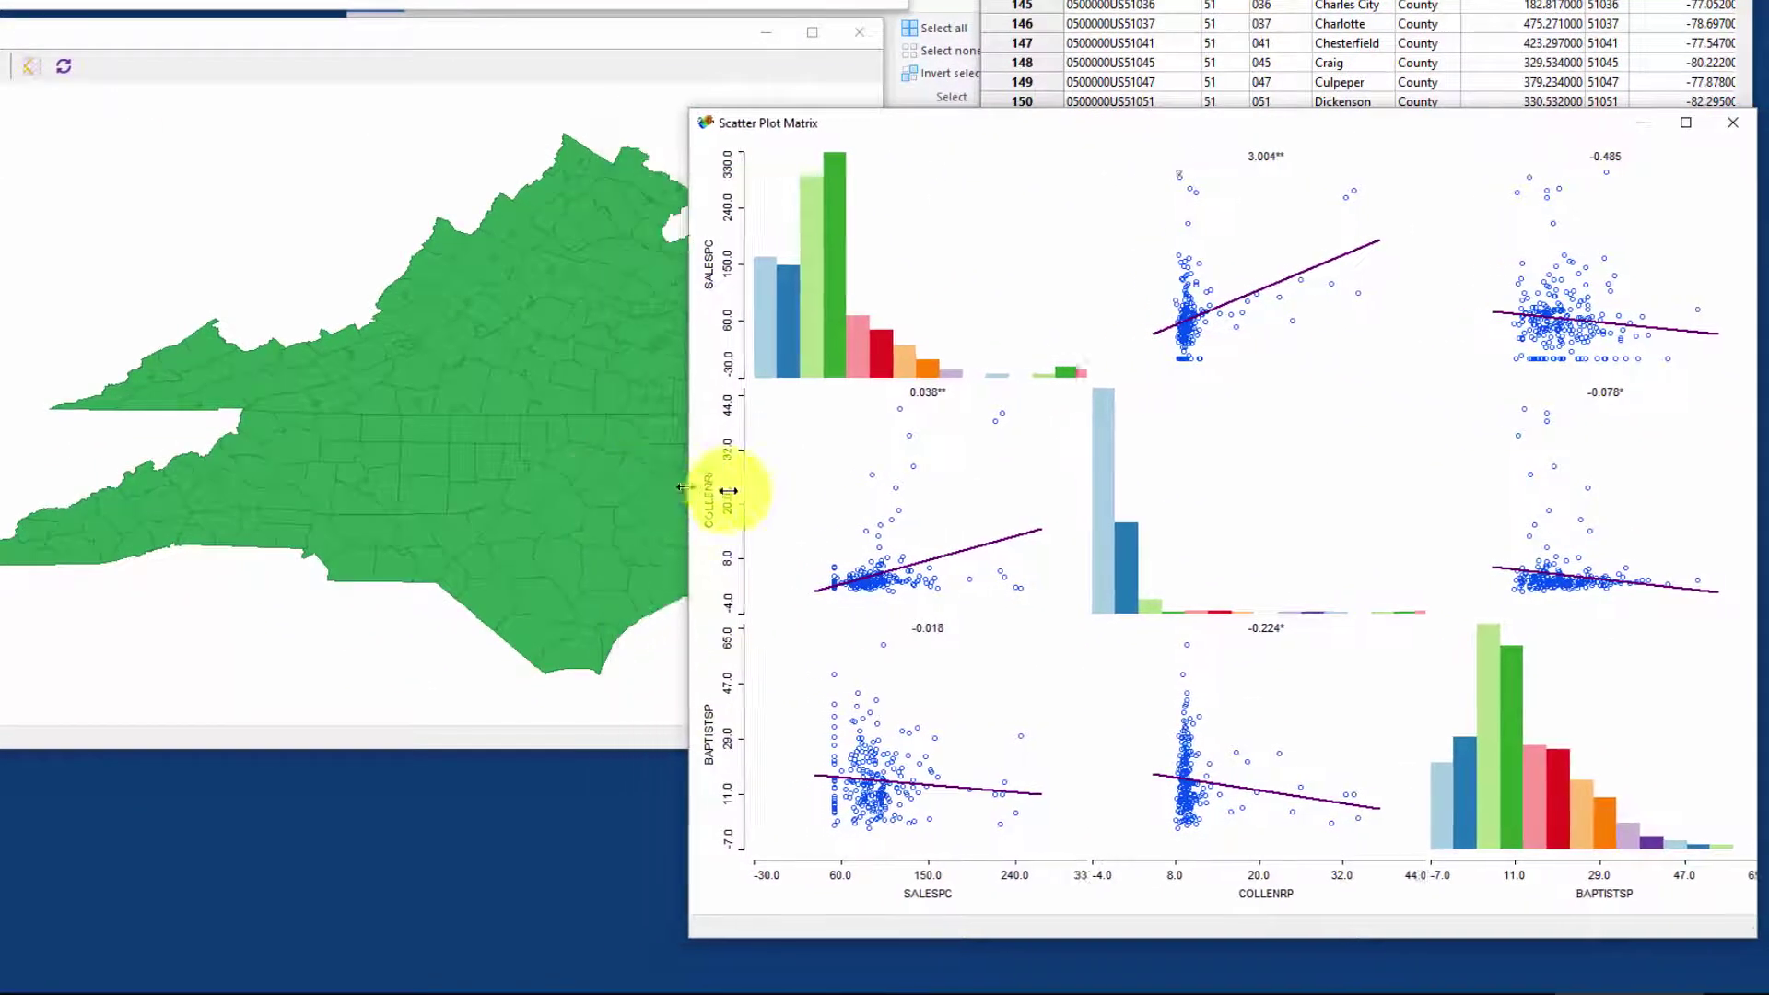
drag(686, 488, 890, 502)
drag(1406, 118, 1372, 101)
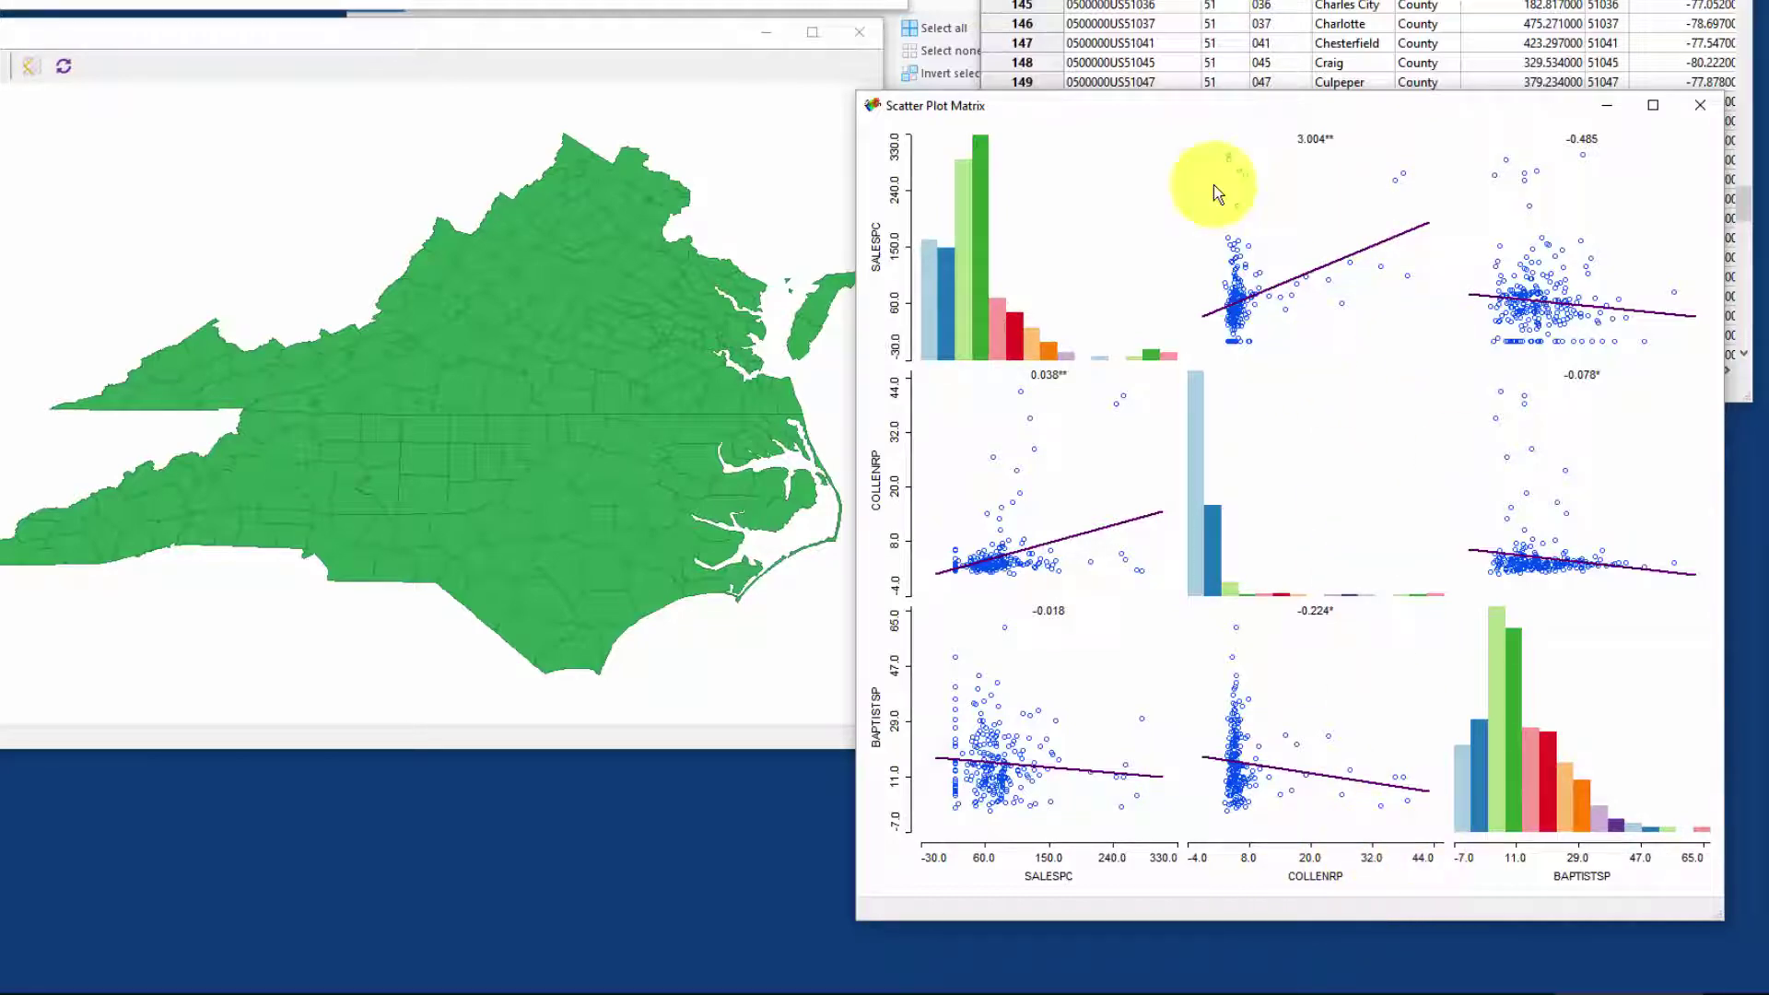
- Select the points with COLLENRP above about 20 in the SALESPC–COLLENRP plot, clear the selection on the map, and select them again
drag(1321, 148, 1435, 308)
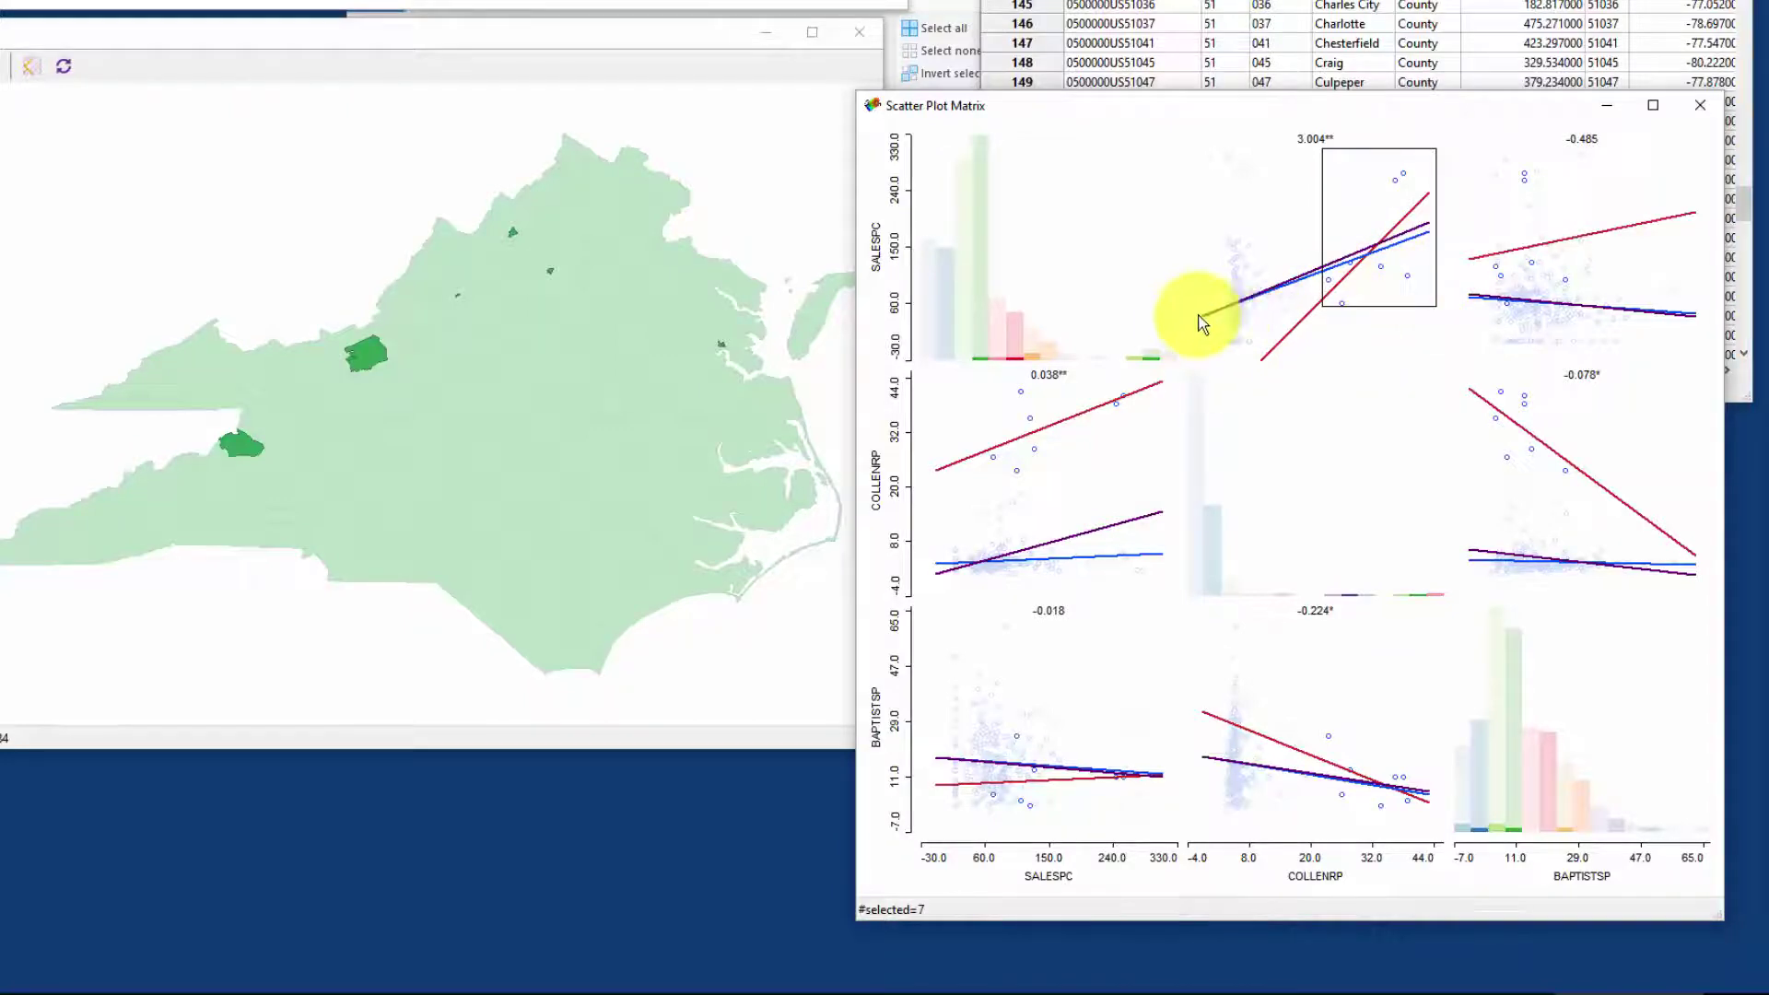
click(775, 150)
click(775, 144)
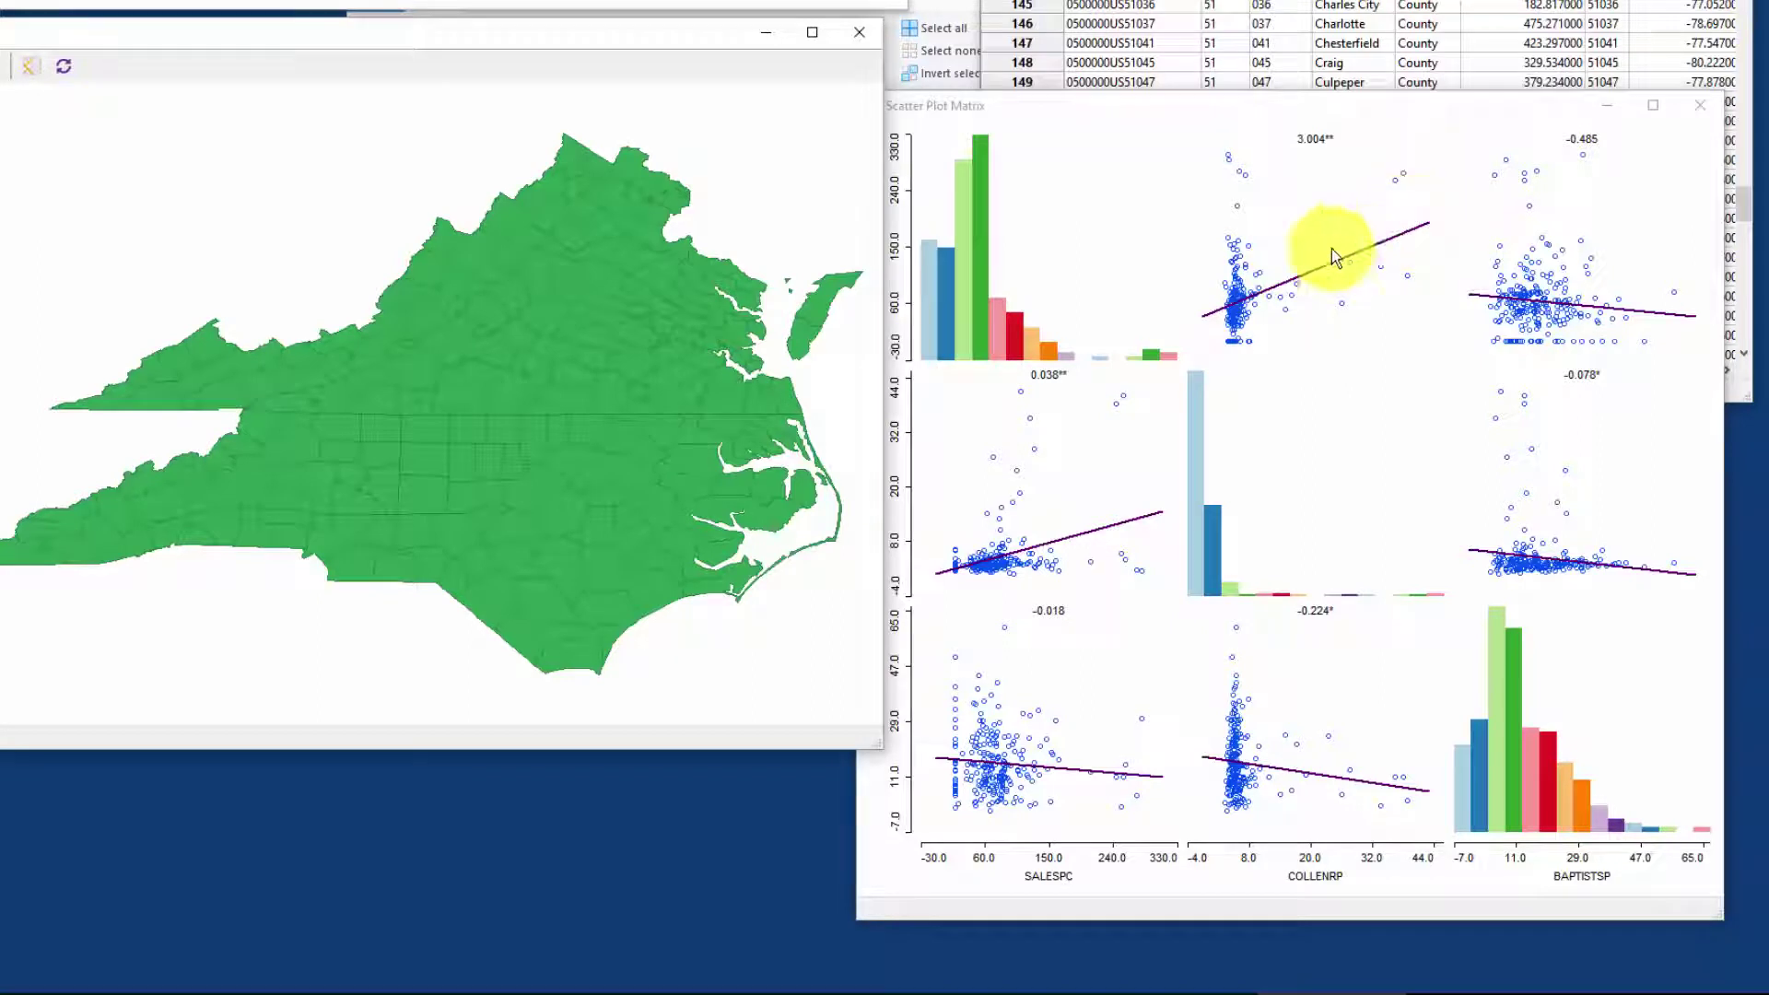
mouse_move(1310, 151)
mouse_down()
mouse_move(1453, 285)
mouse_move(1434, 325)
mouse_up()
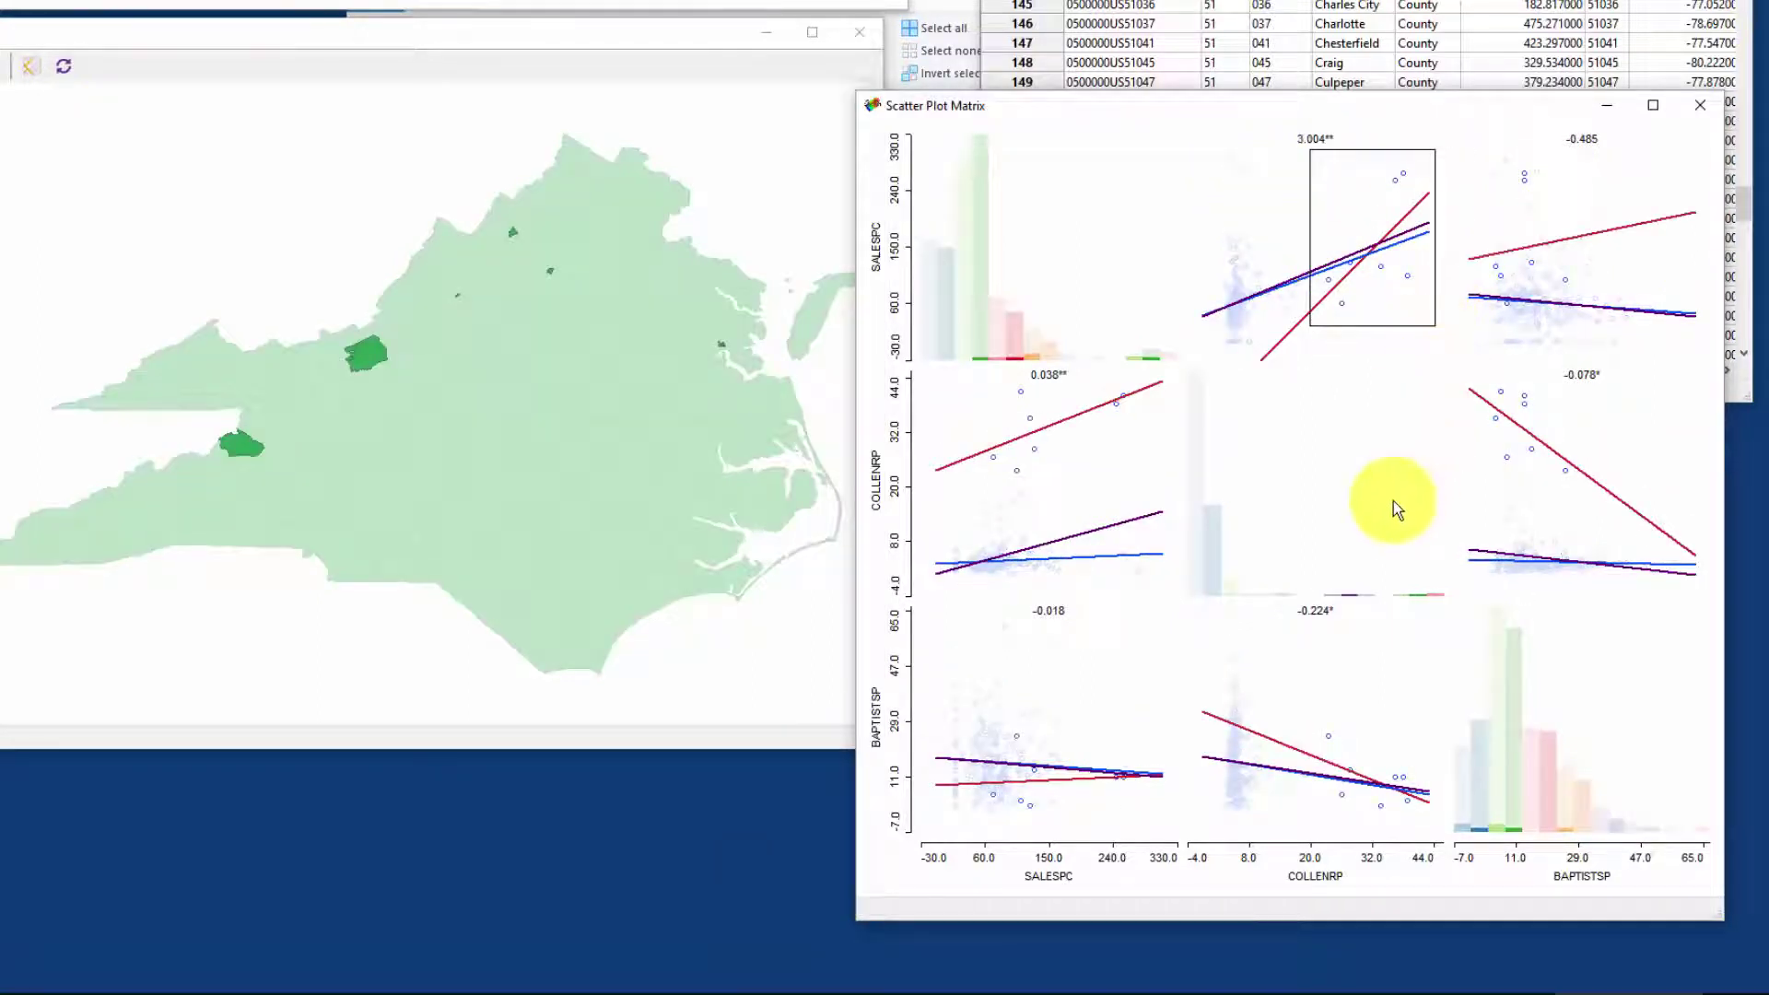
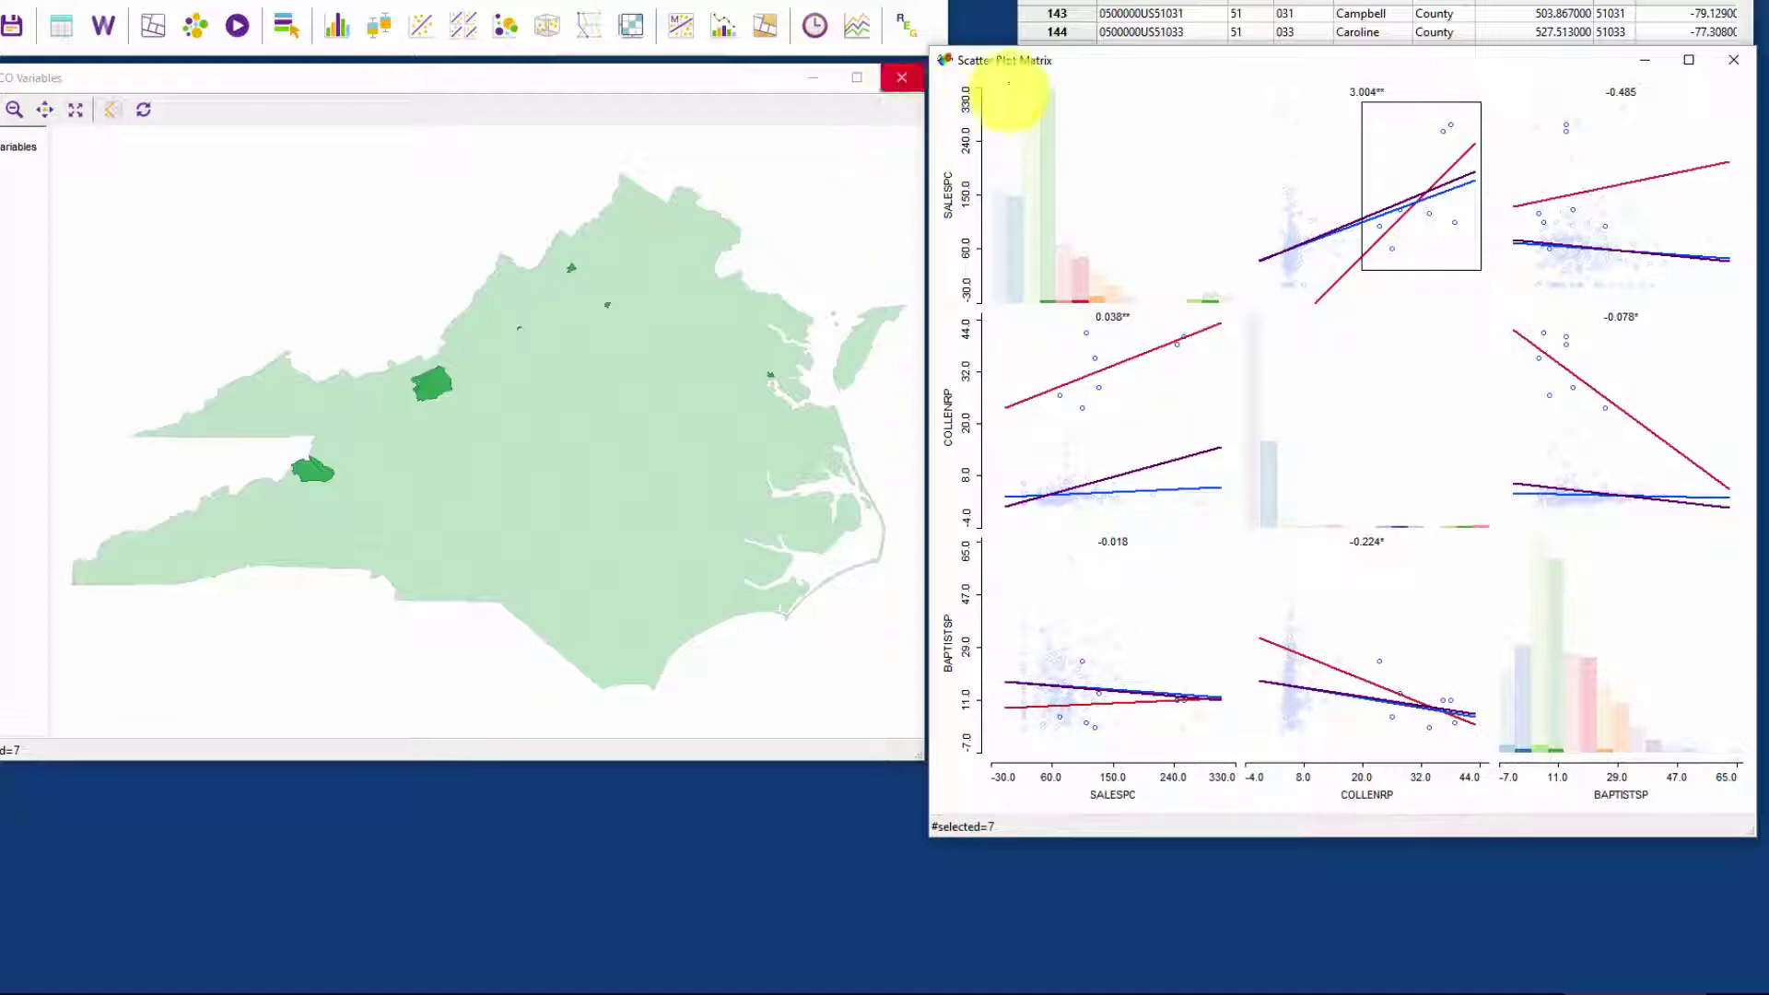
- Clear the current selection and select the counties in the BAPTISTSP histogram bars from about 24 upward
click(859, 160)
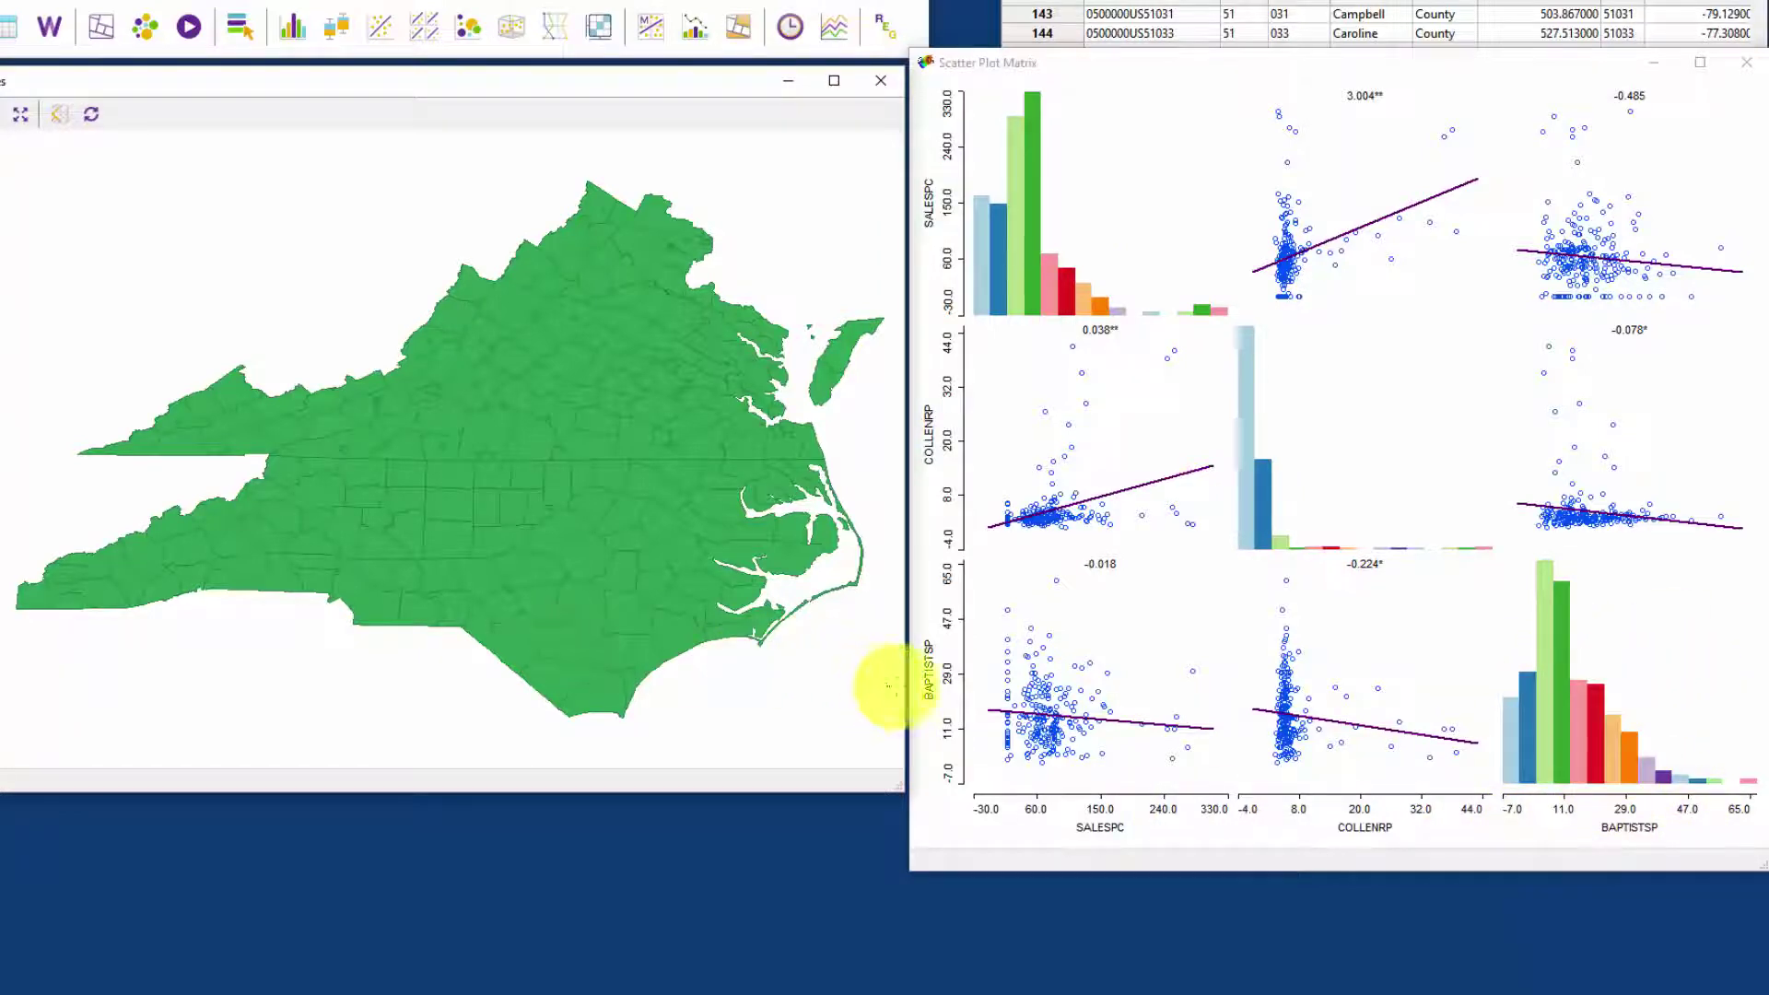
drag(1609, 667, 1758, 791)
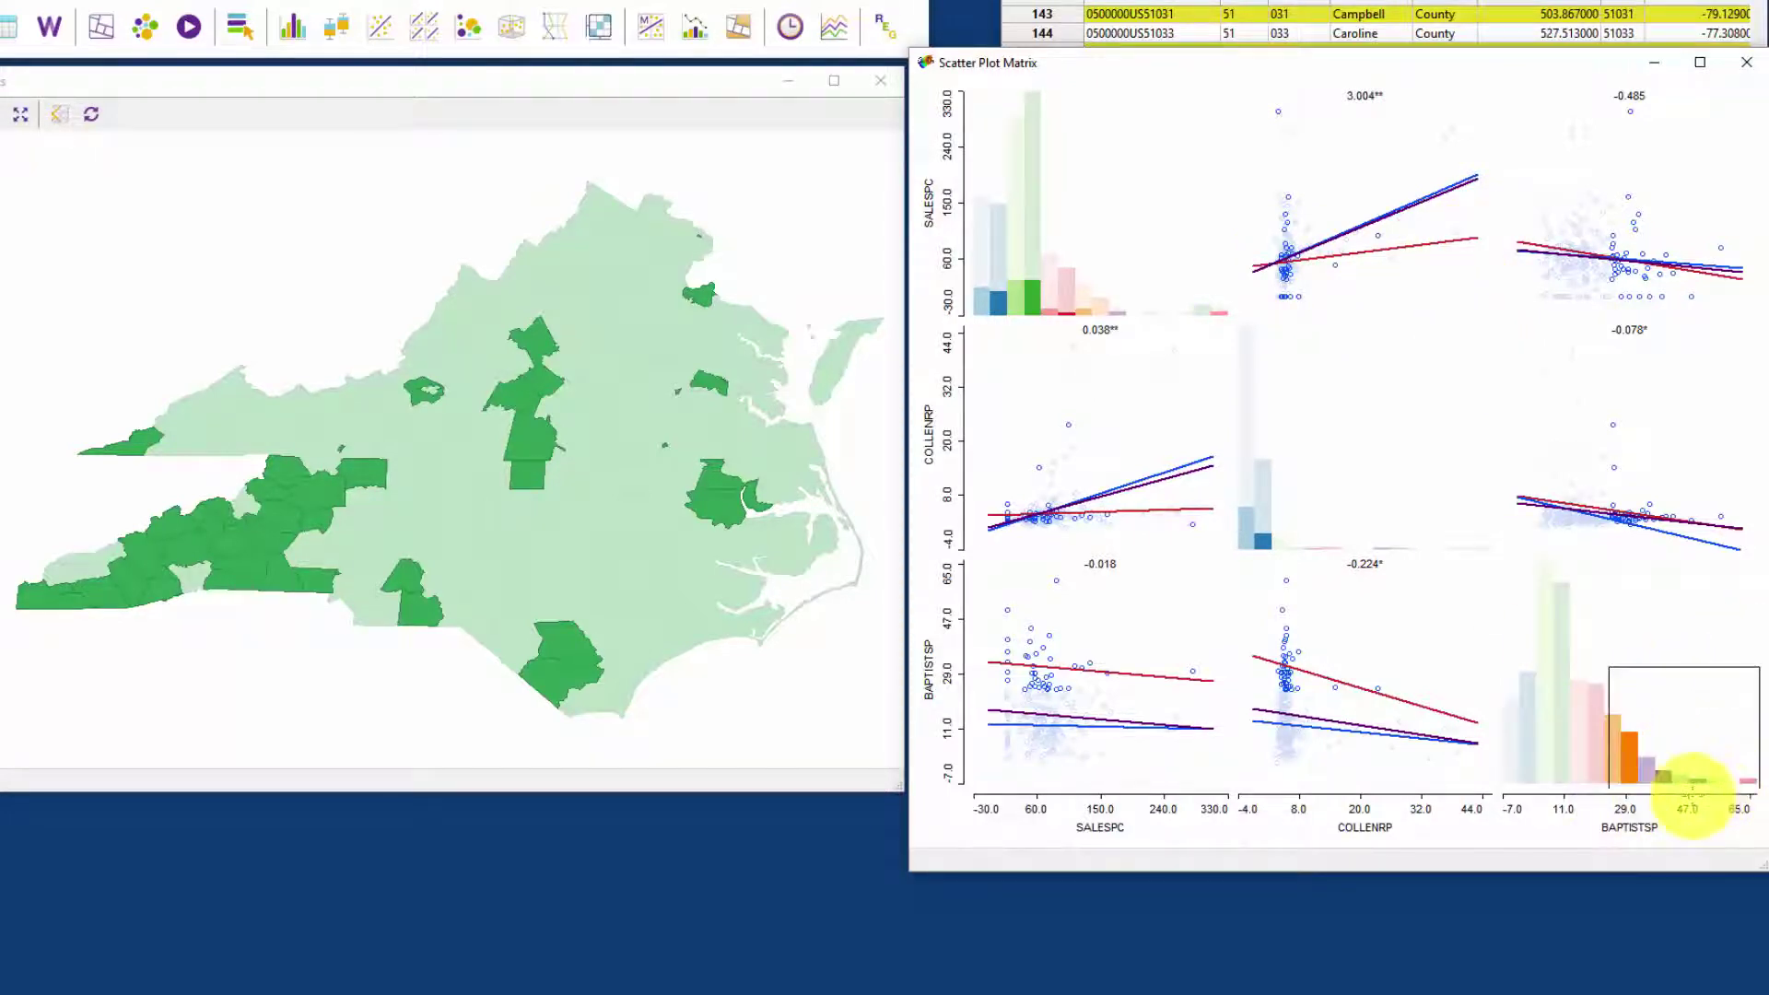
- Open an averages chart, place it over the scatter plot matrix, and compare SALESPC for selected versus unselected counties
click(202, 44)
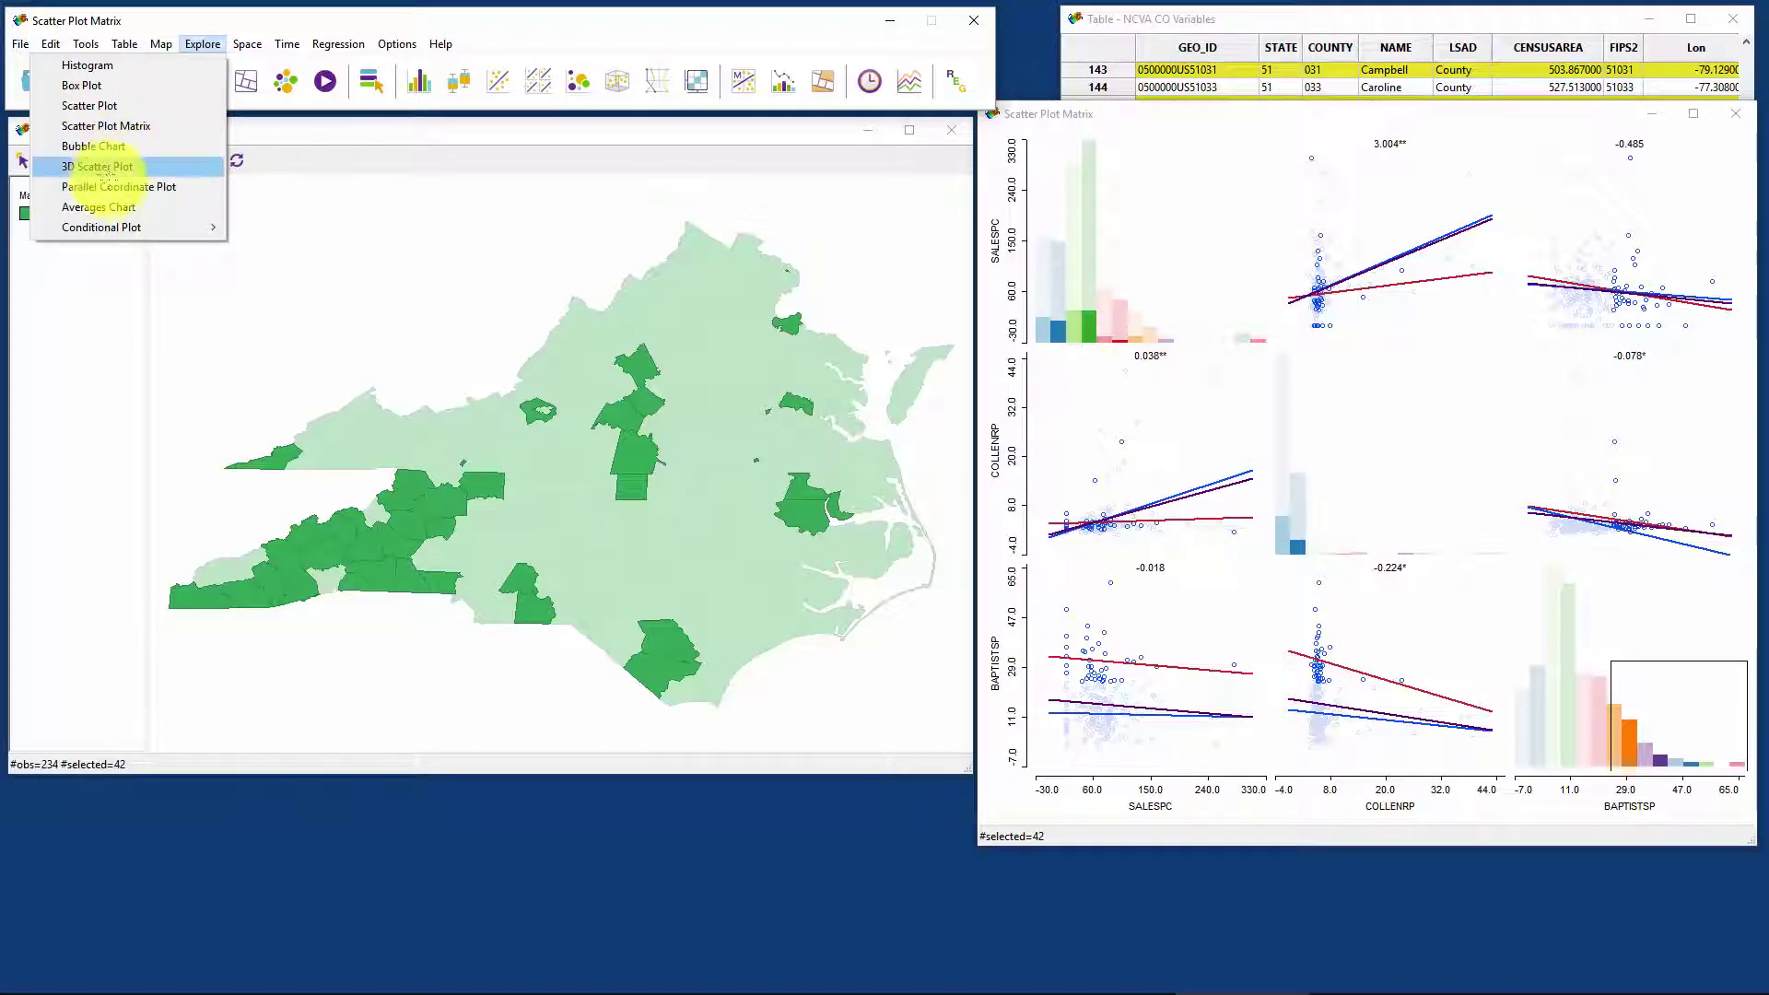
click(110, 207)
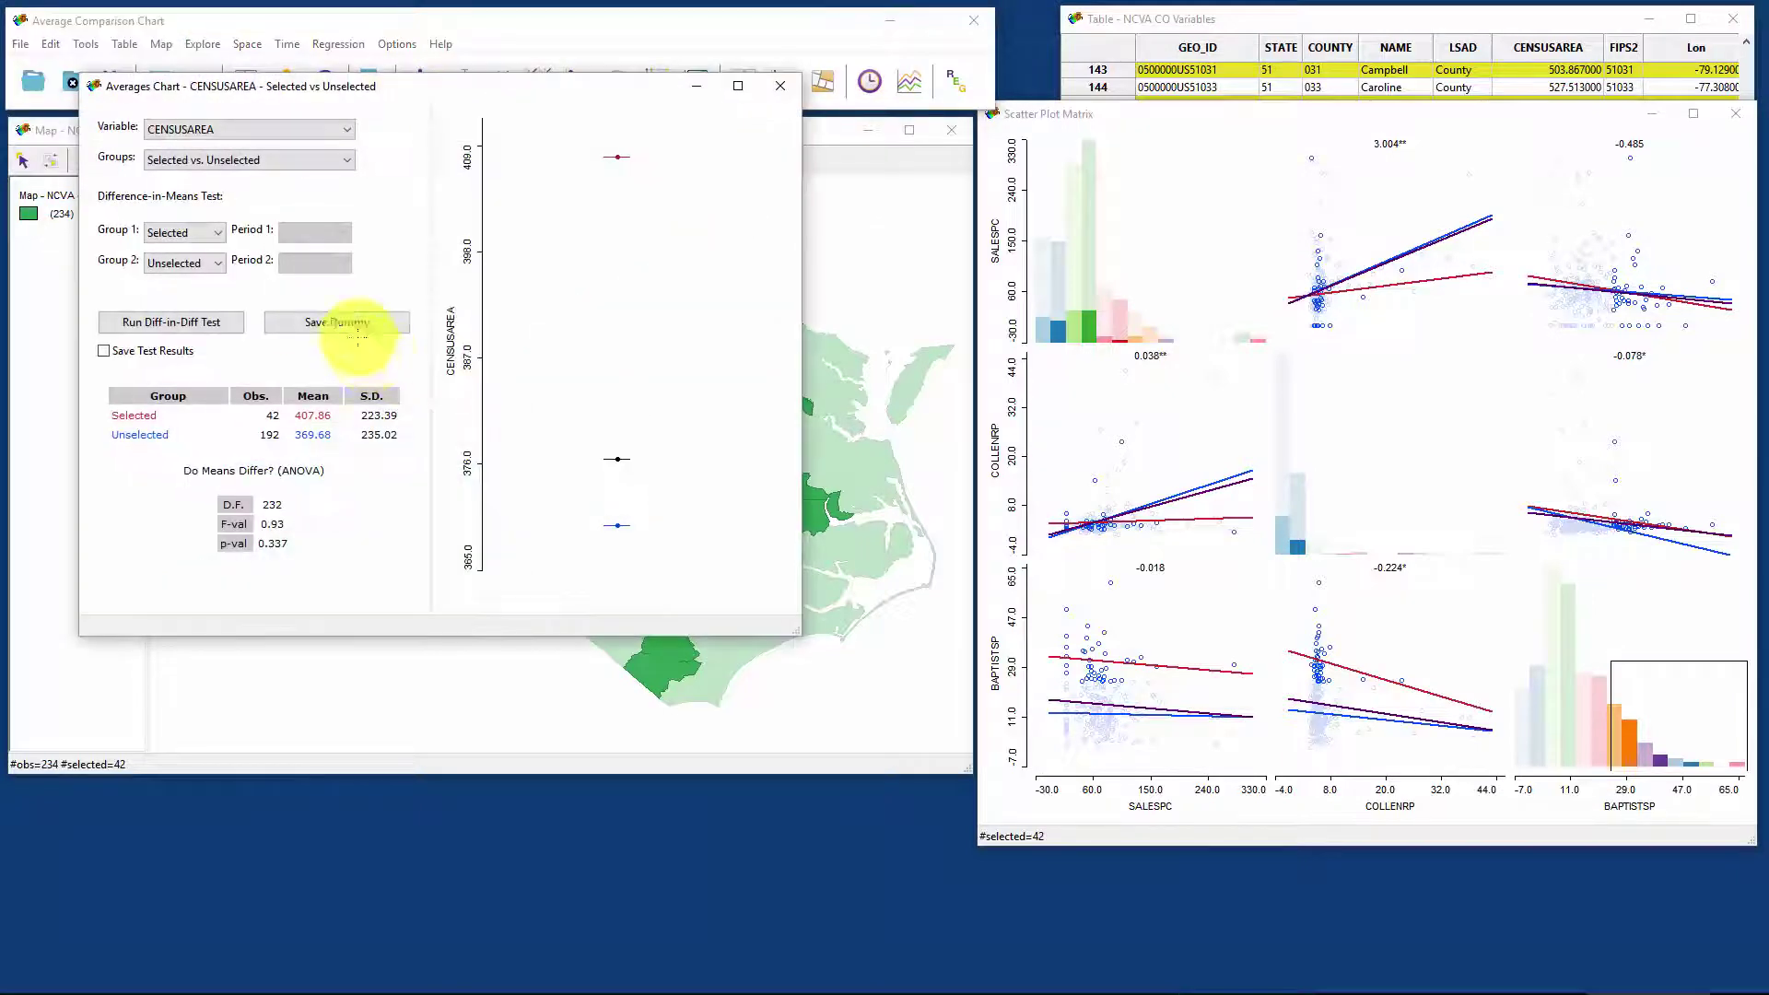
drag(325, 90, 1225, 157)
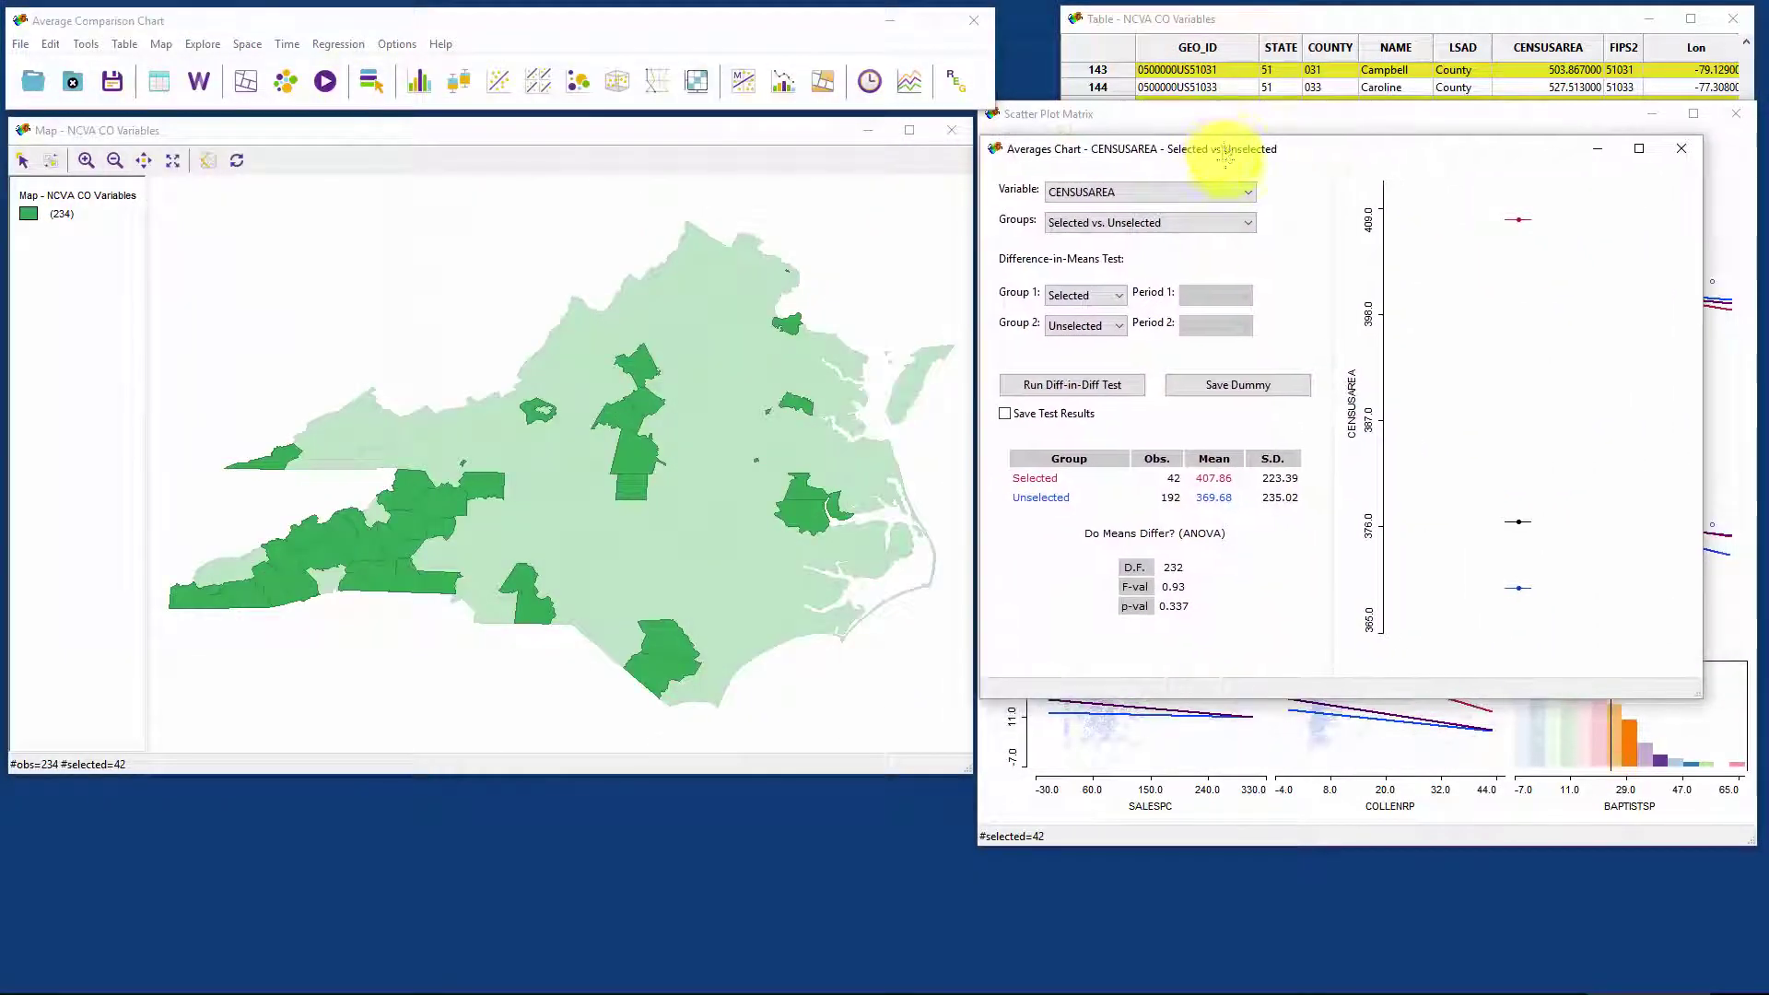
click(1221, 191)
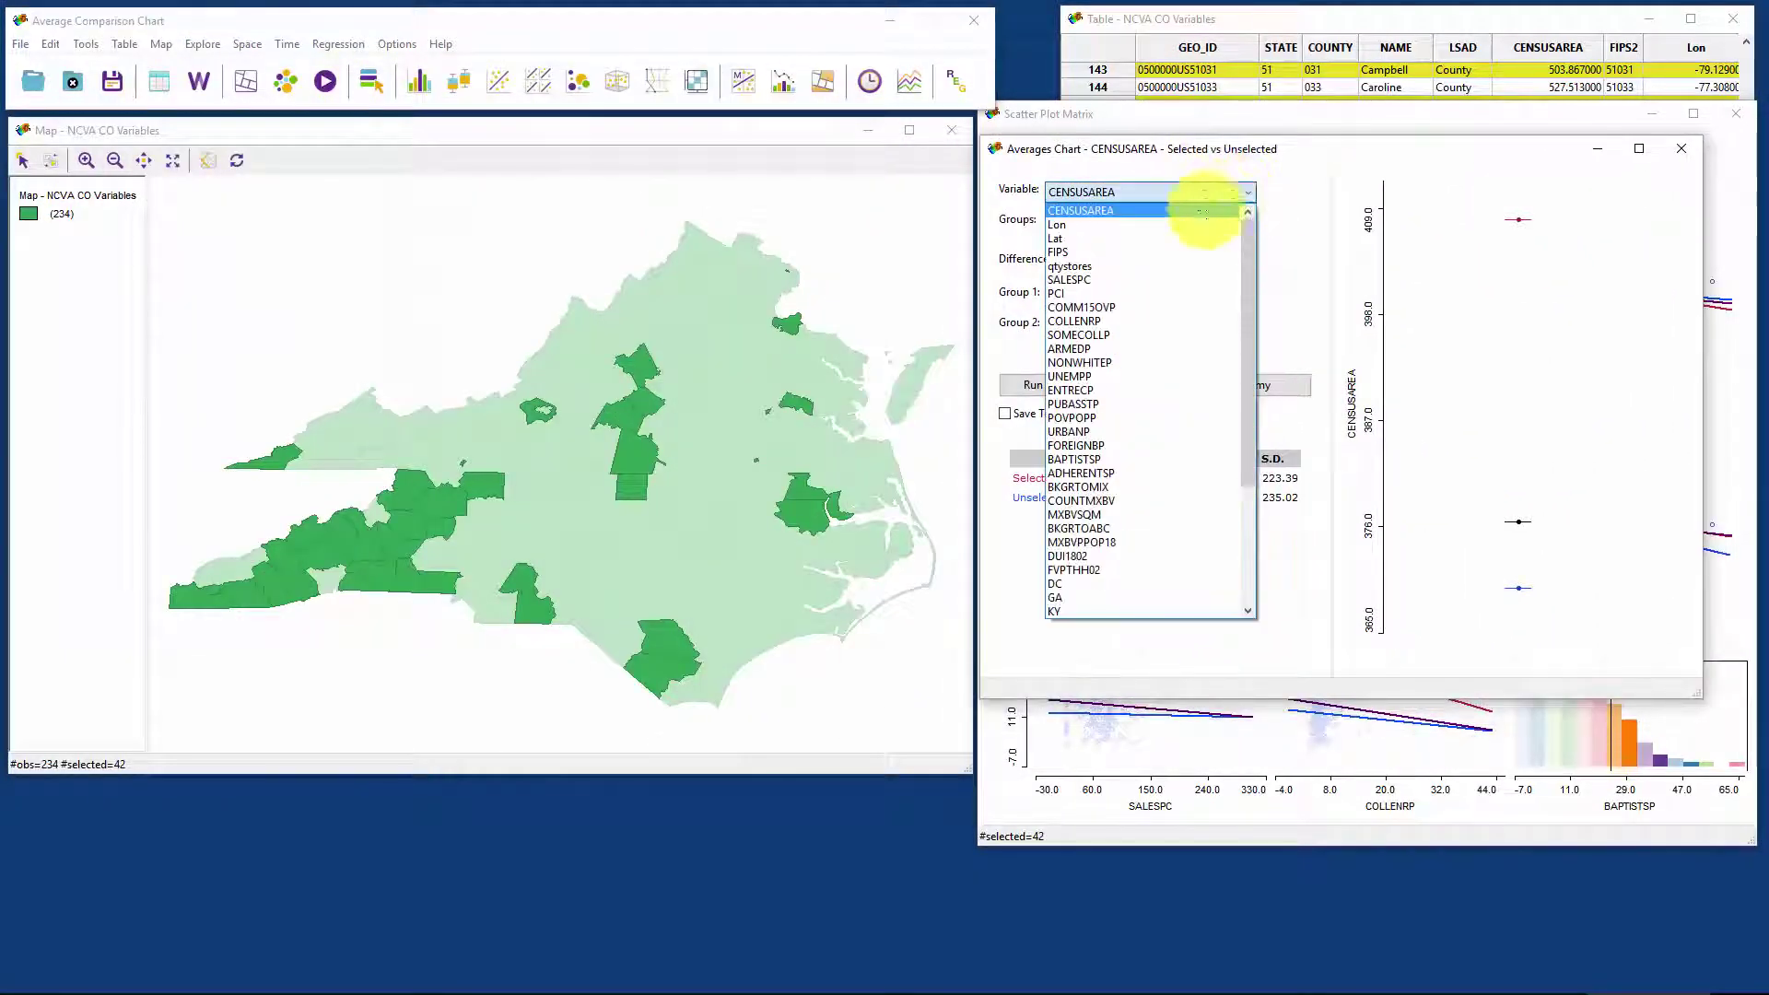
click(1096, 278)
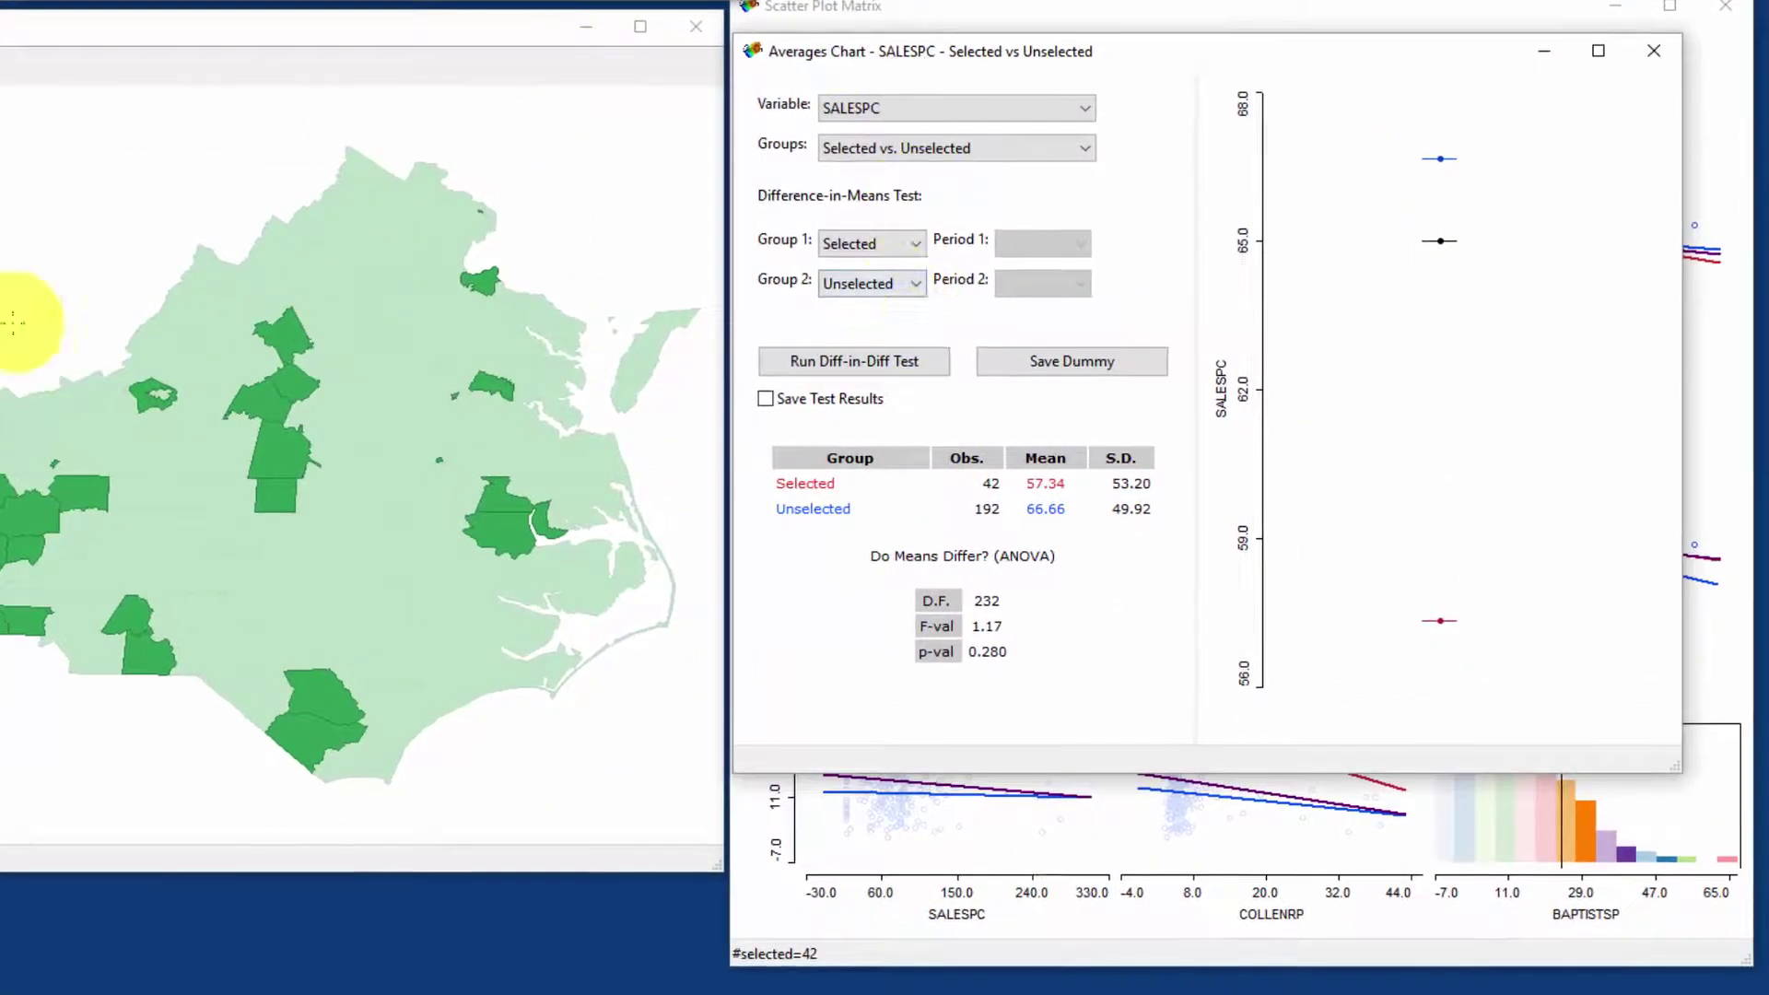
- Clear the selection, box-select the westernmost counties on the map twice to compare their SALESPC average with the rest, and clear it again
click(428, 198)
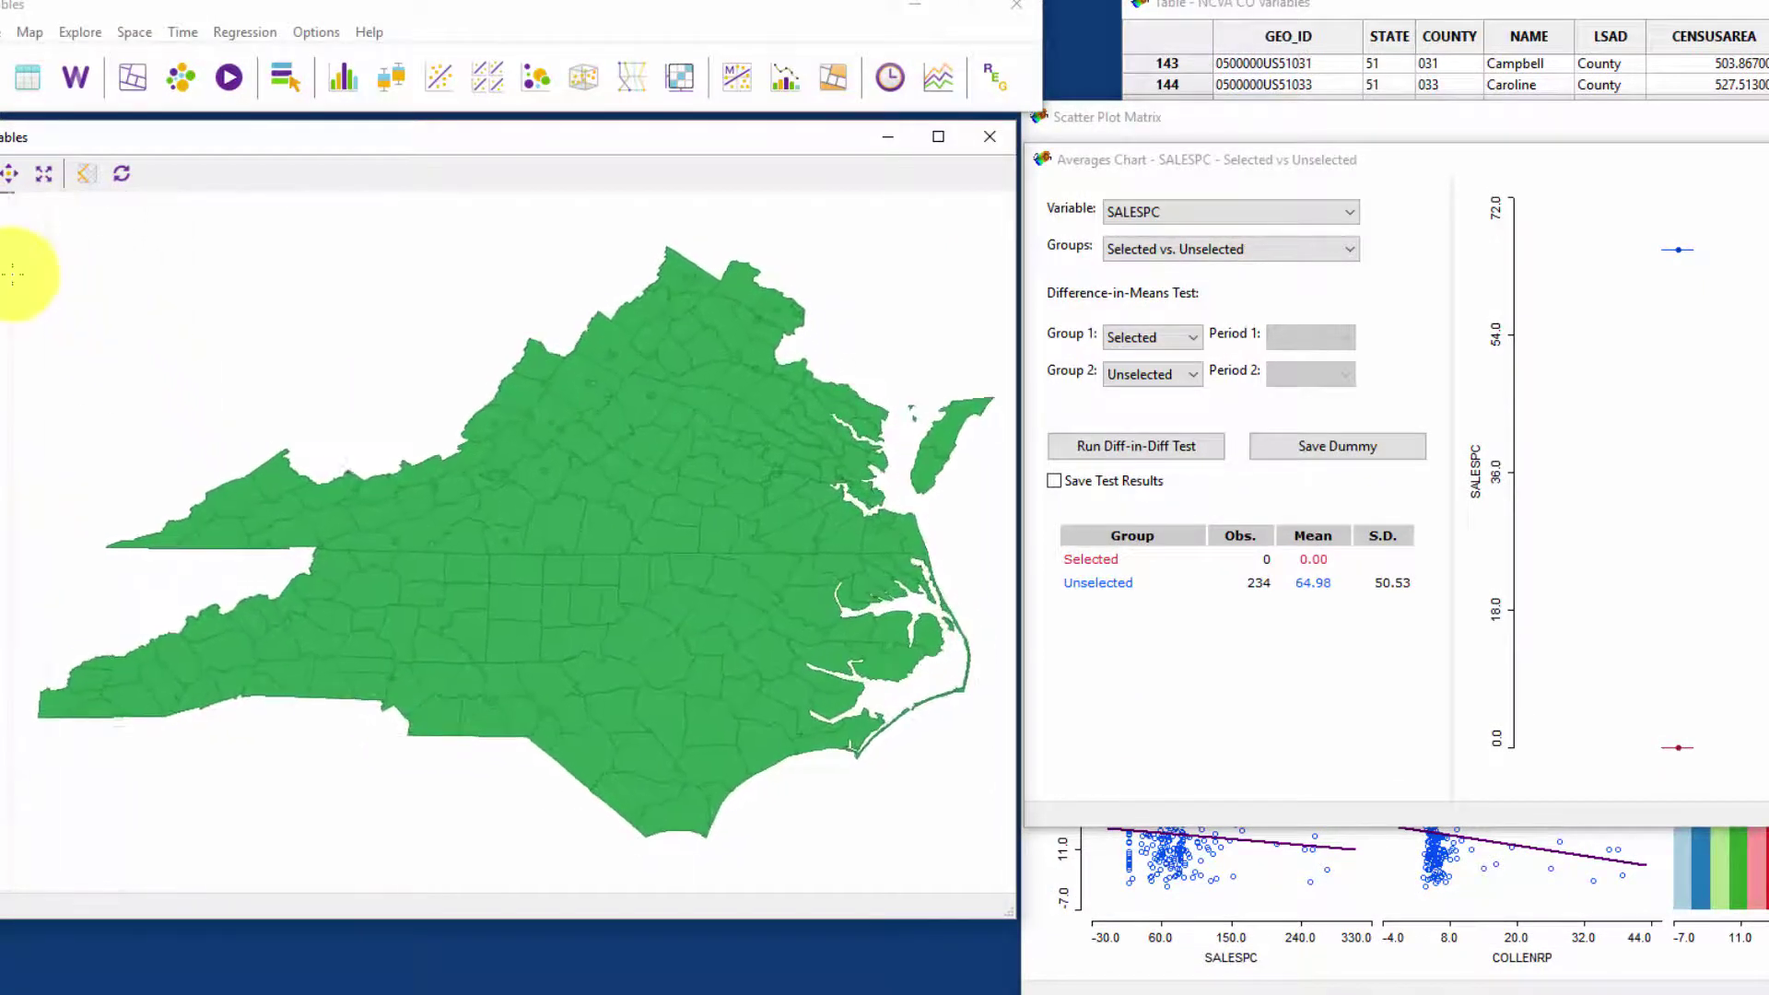
drag(71, 348, 437, 798)
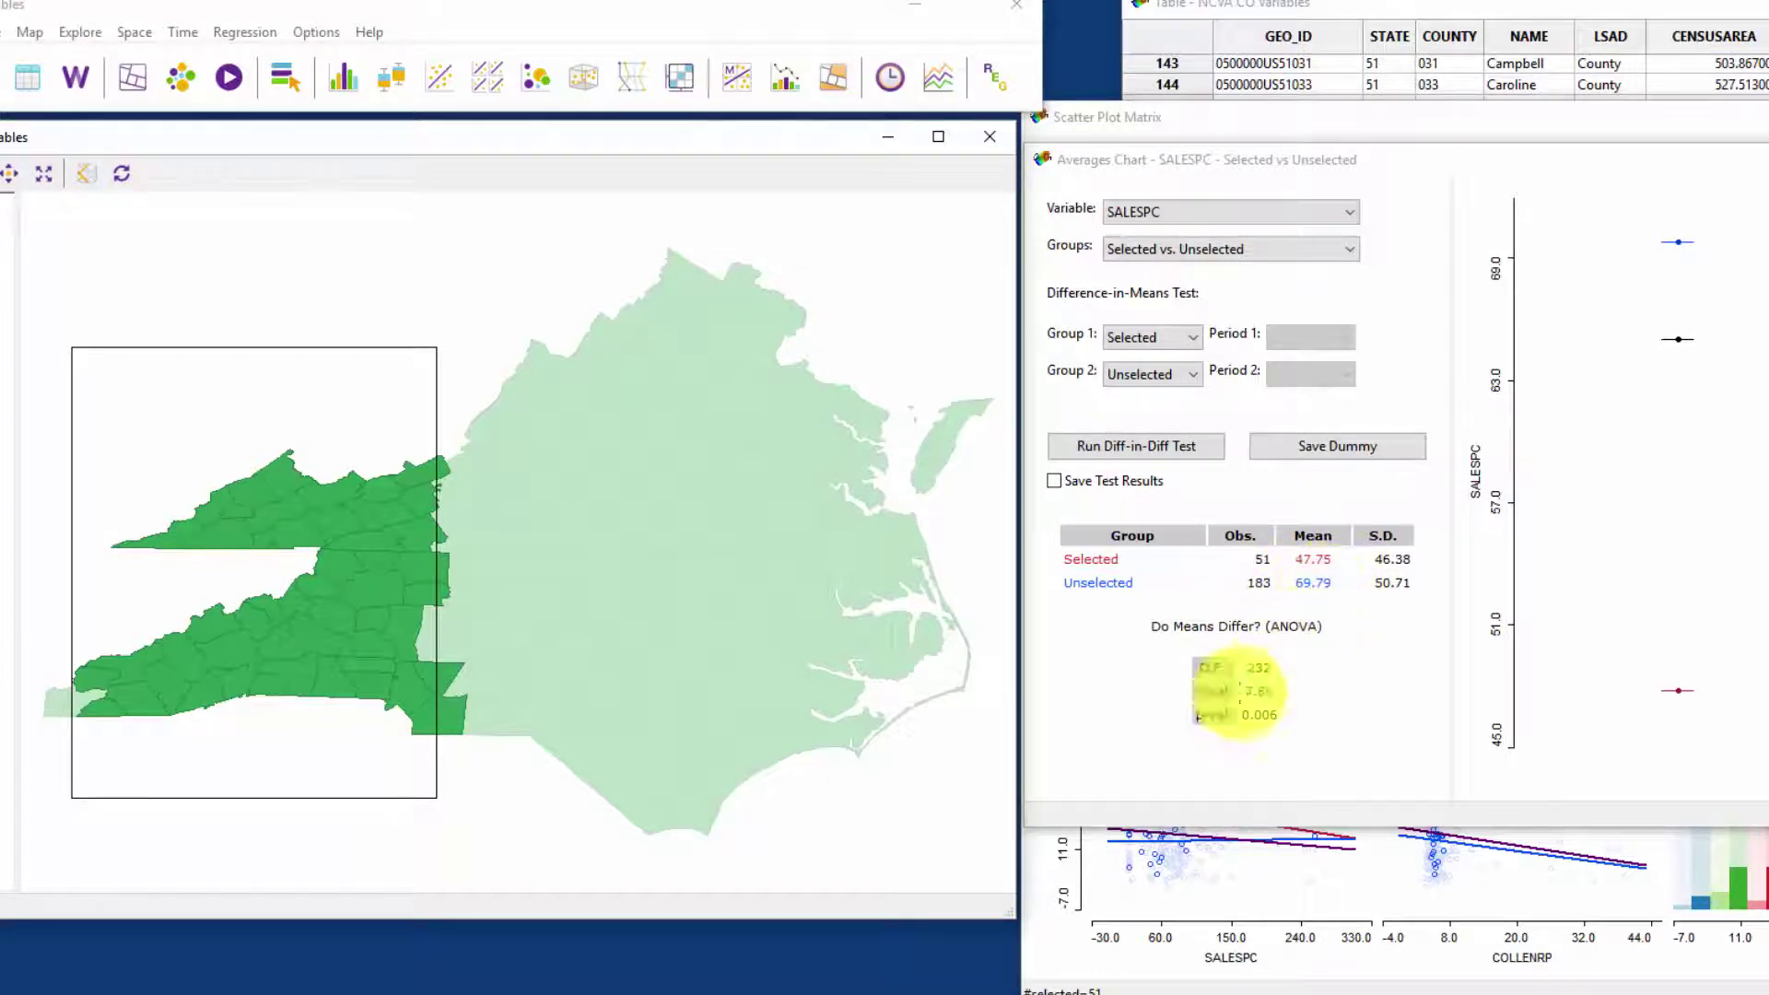
drag(76, 341, 429, 806)
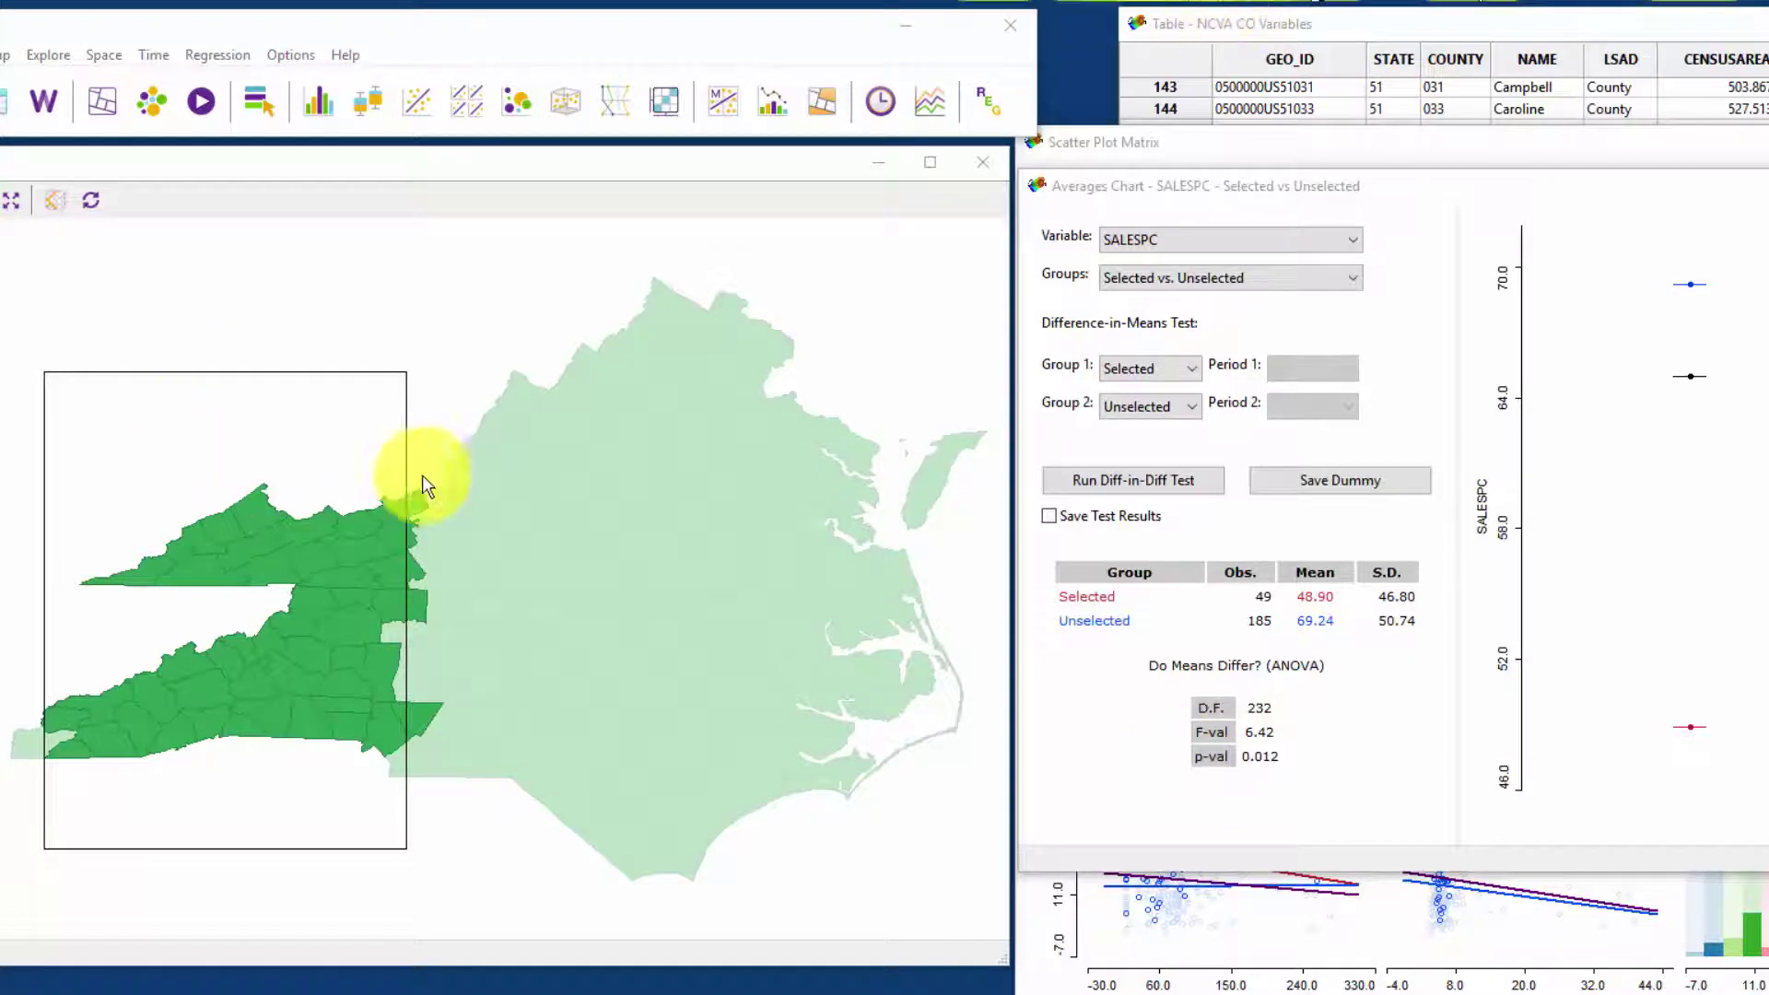
click(346, 254)
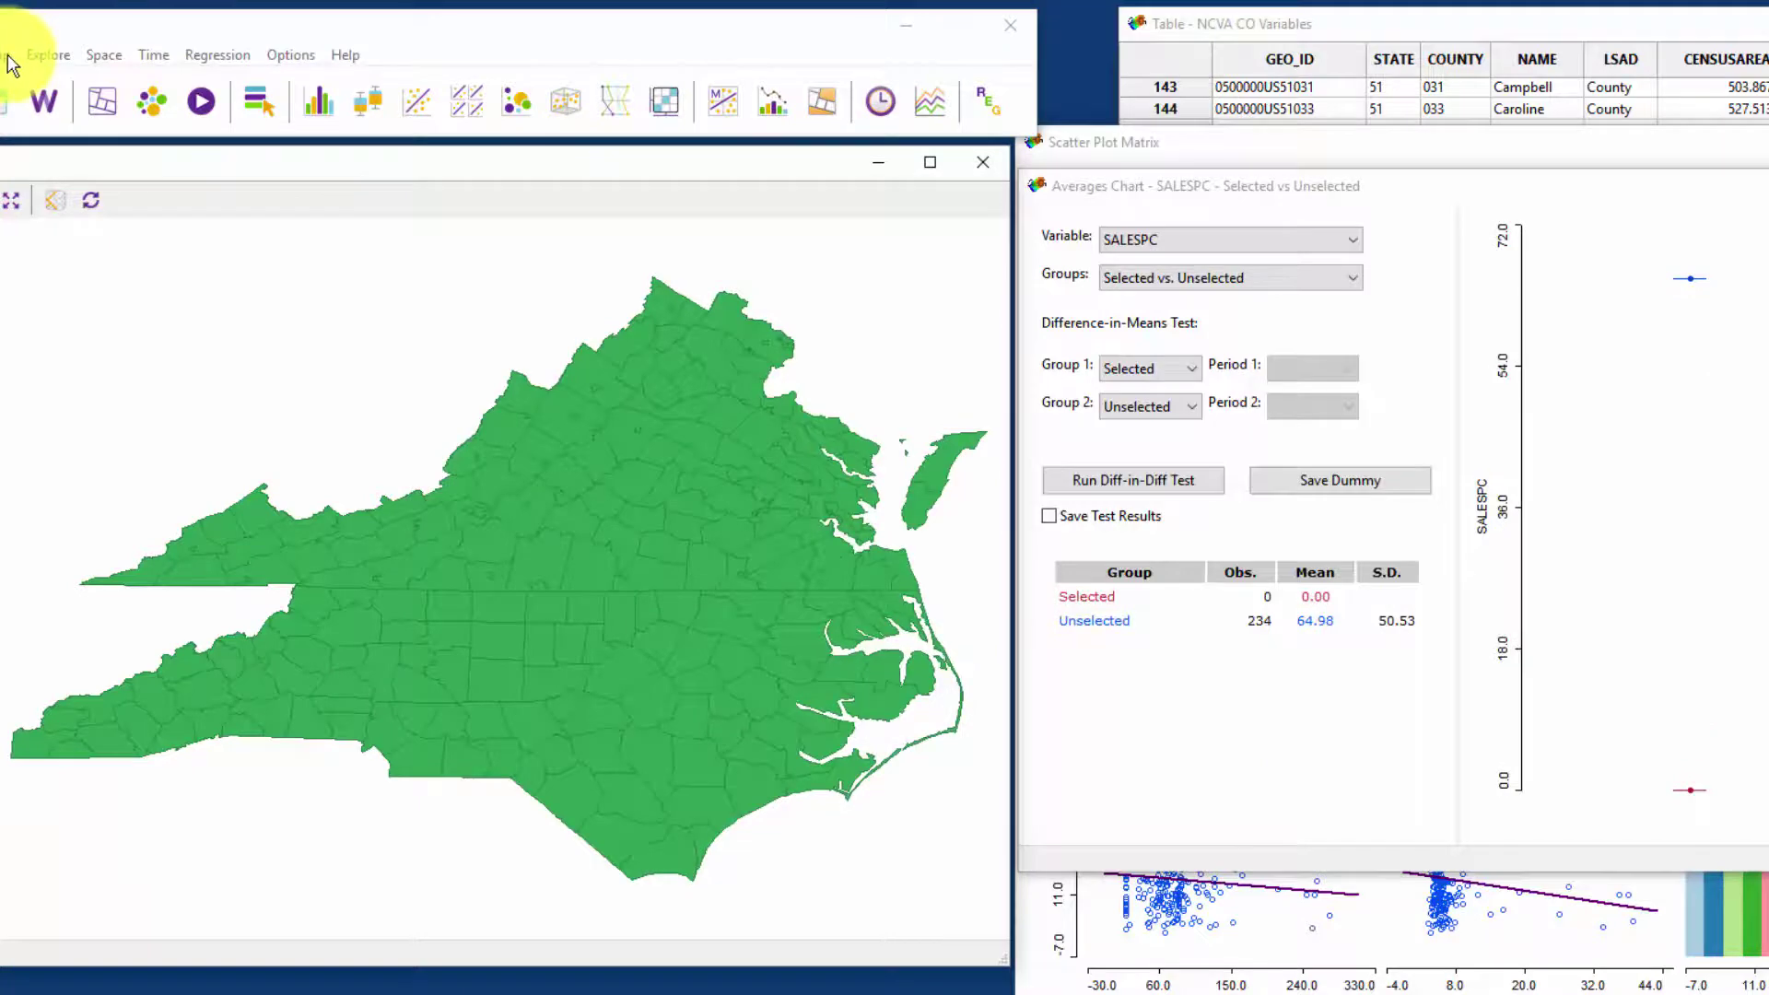
- Open a map movie for SALESPC and set it to cumulative, descending order with looping off
click(1, 54)
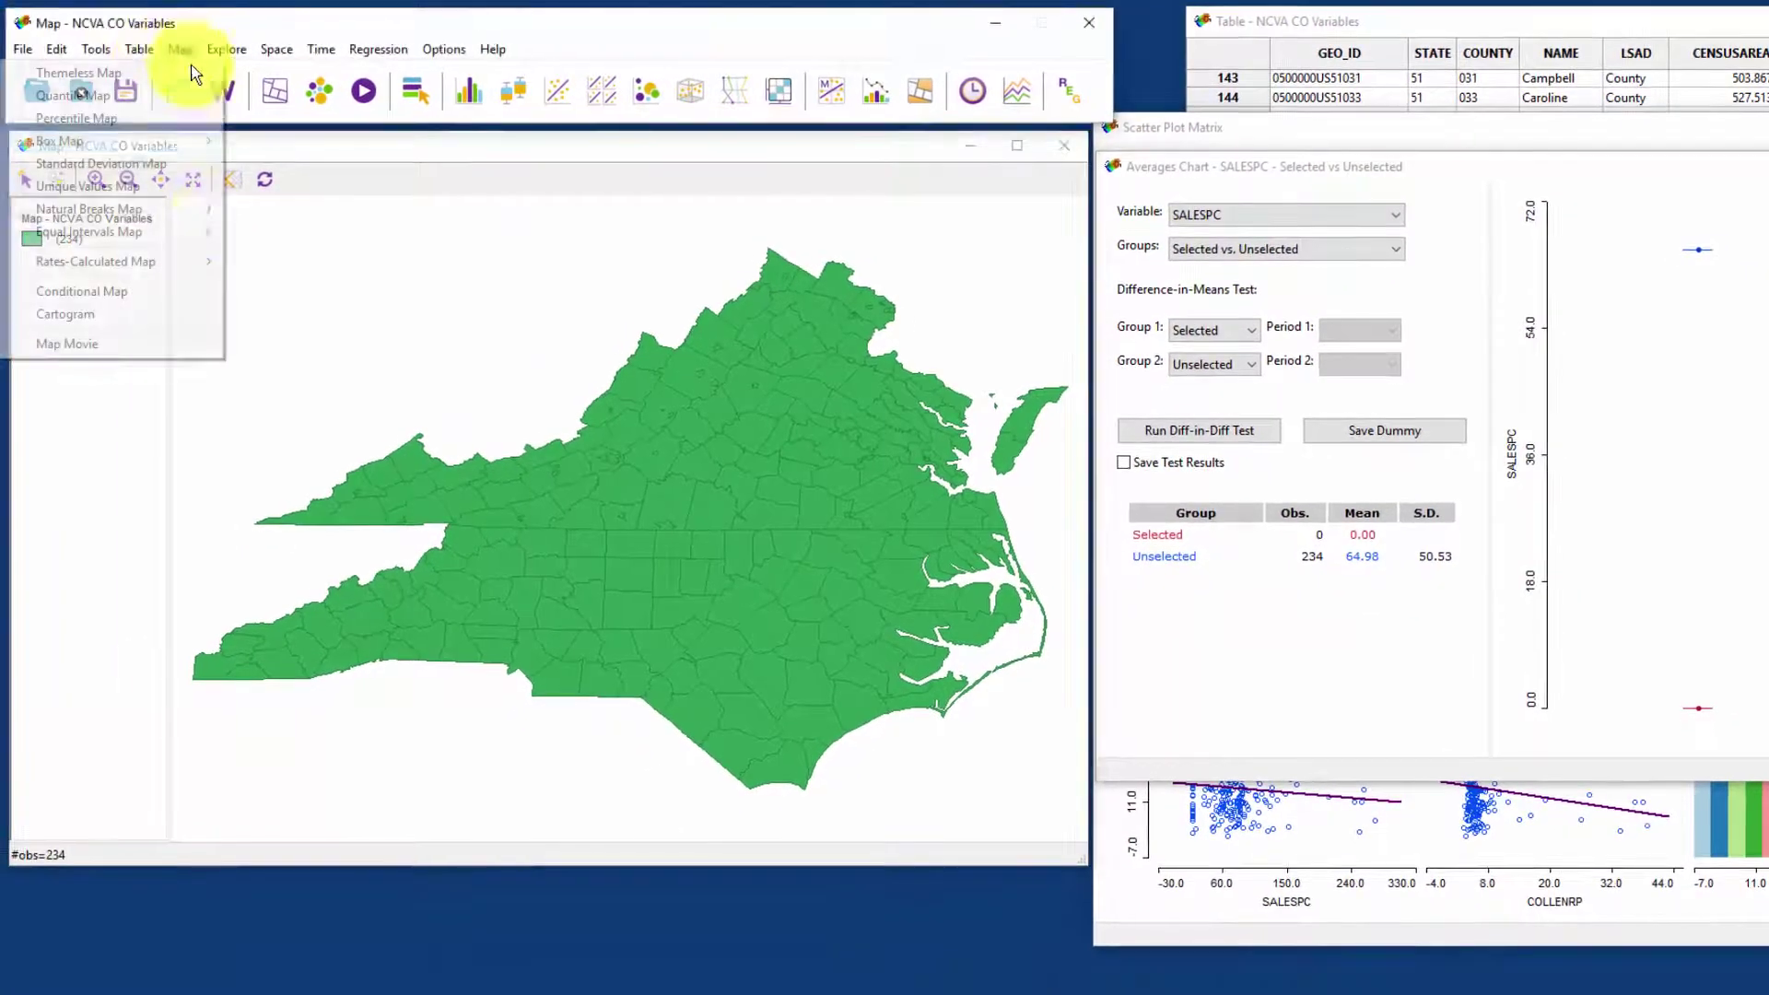
click(74, 345)
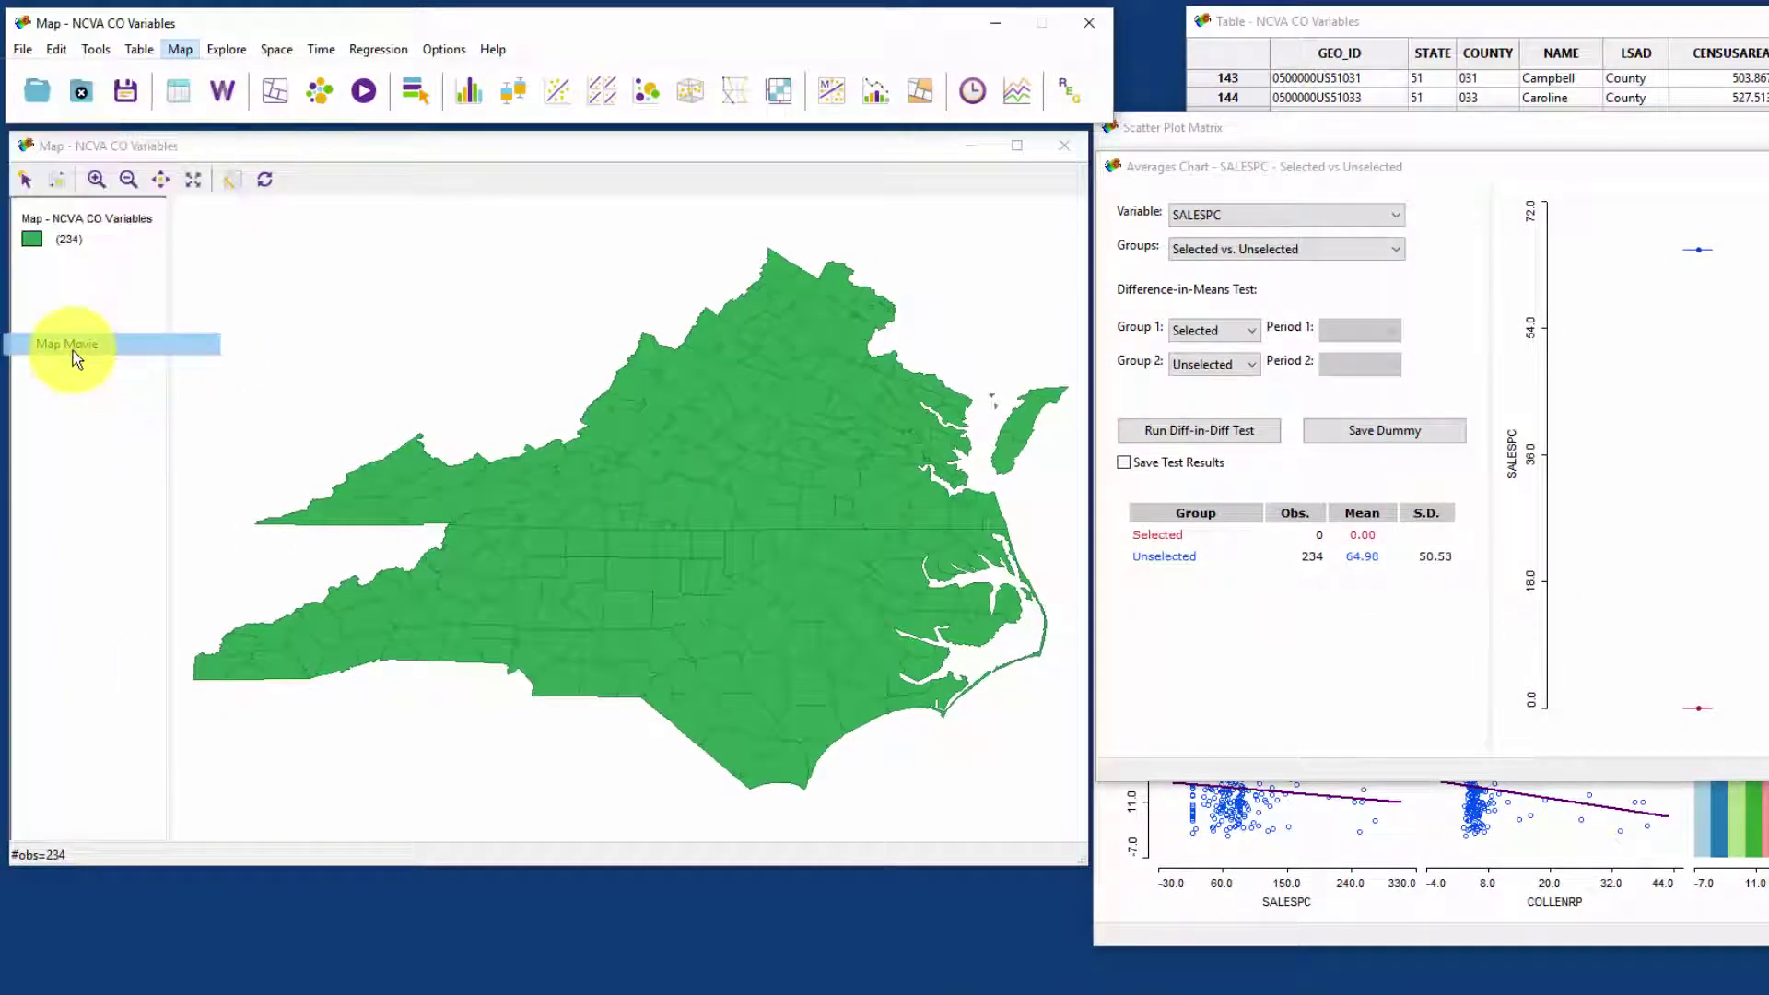
click(402, 154)
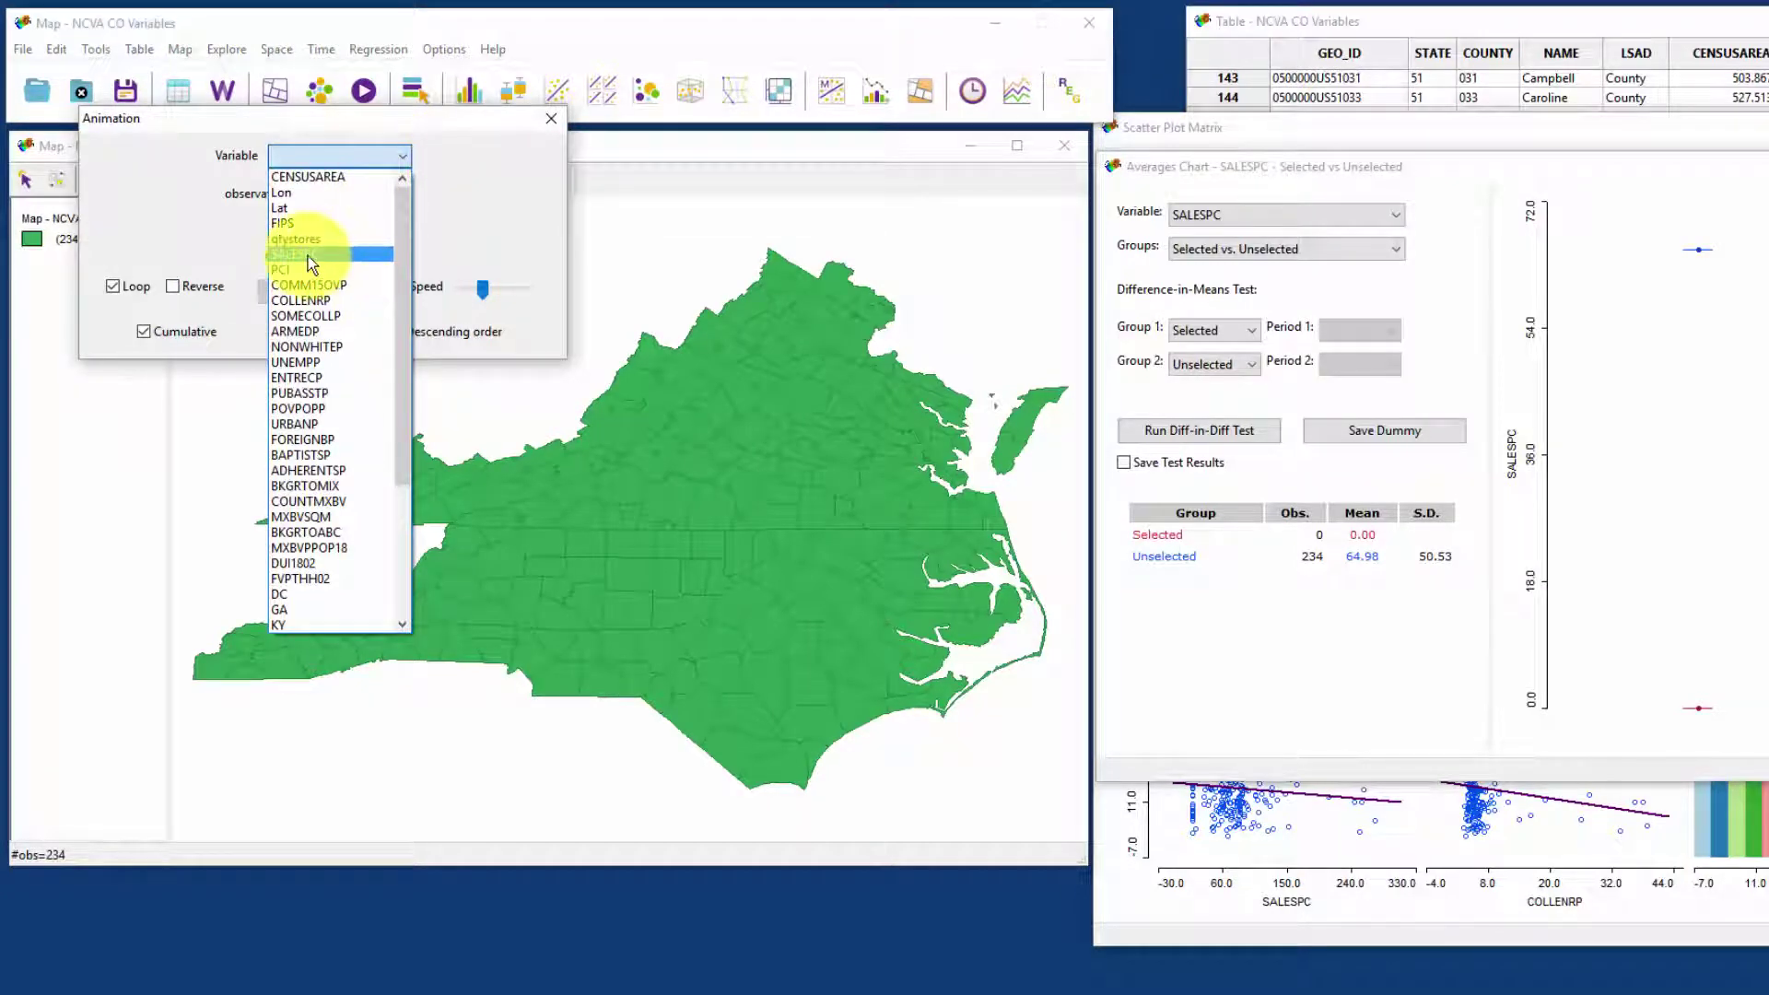
click(308, 256)
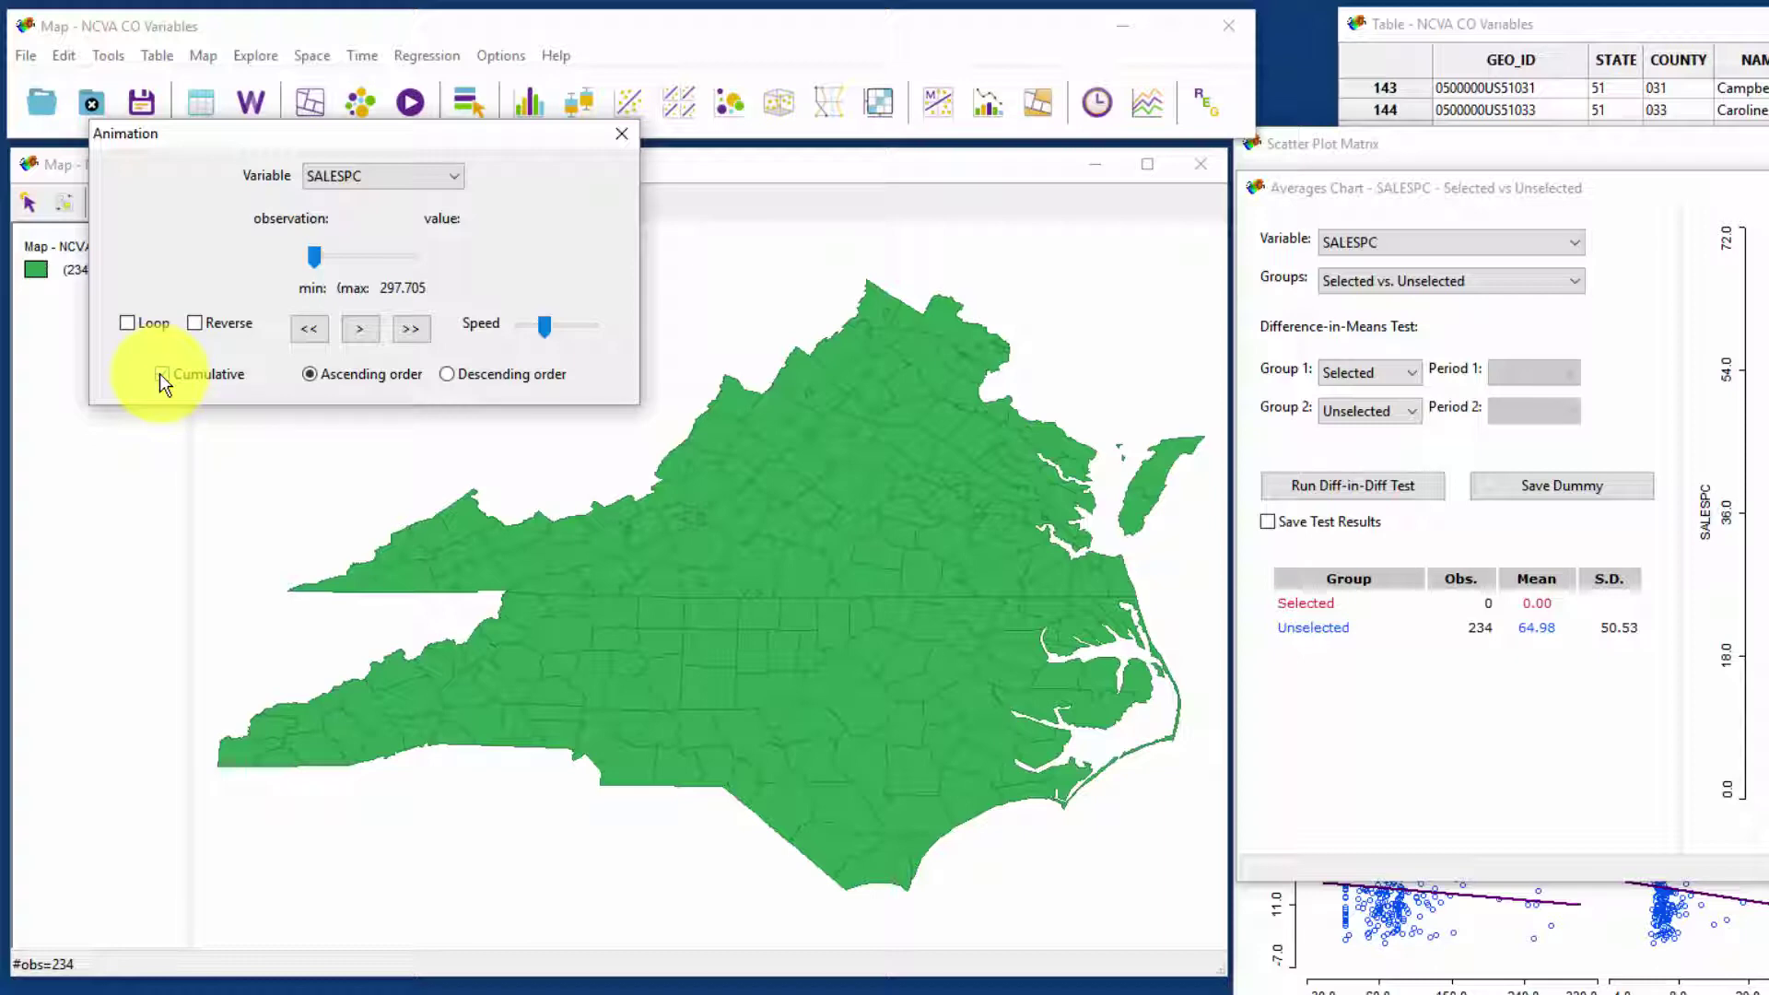
click(447, 373)
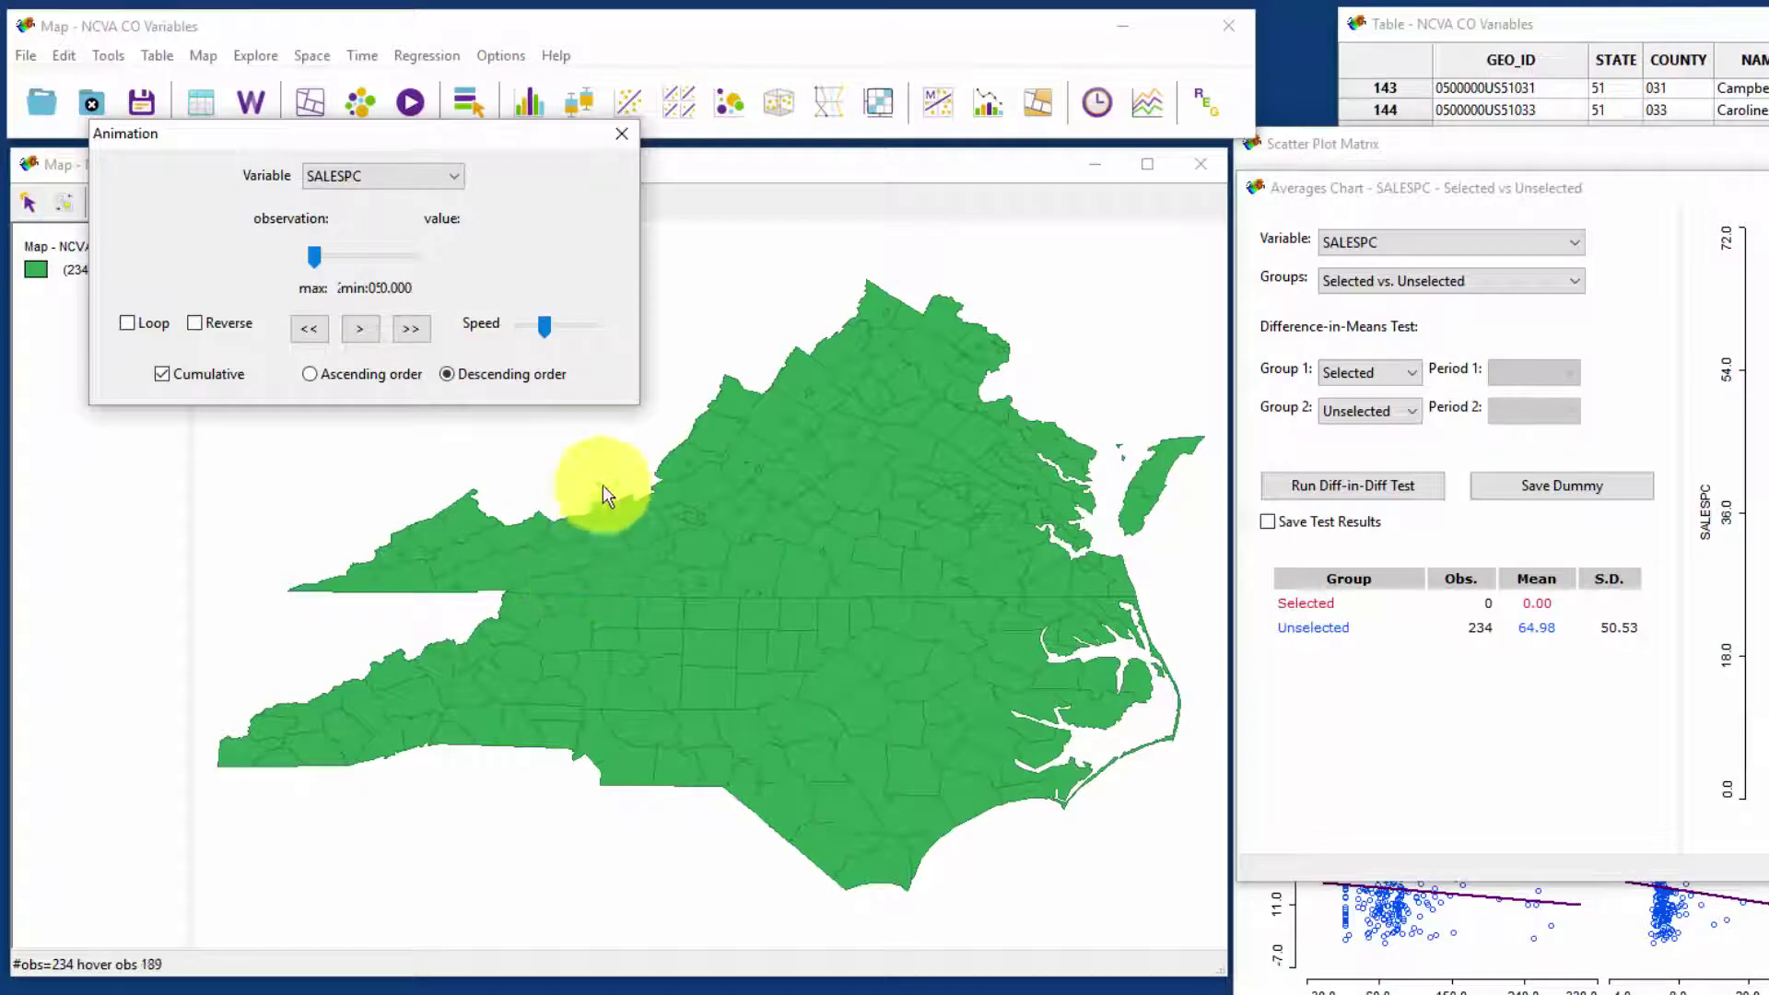
- Play the SALESPC animation across the linked views, close the animation and clear the selection on the map
click(359, 331)
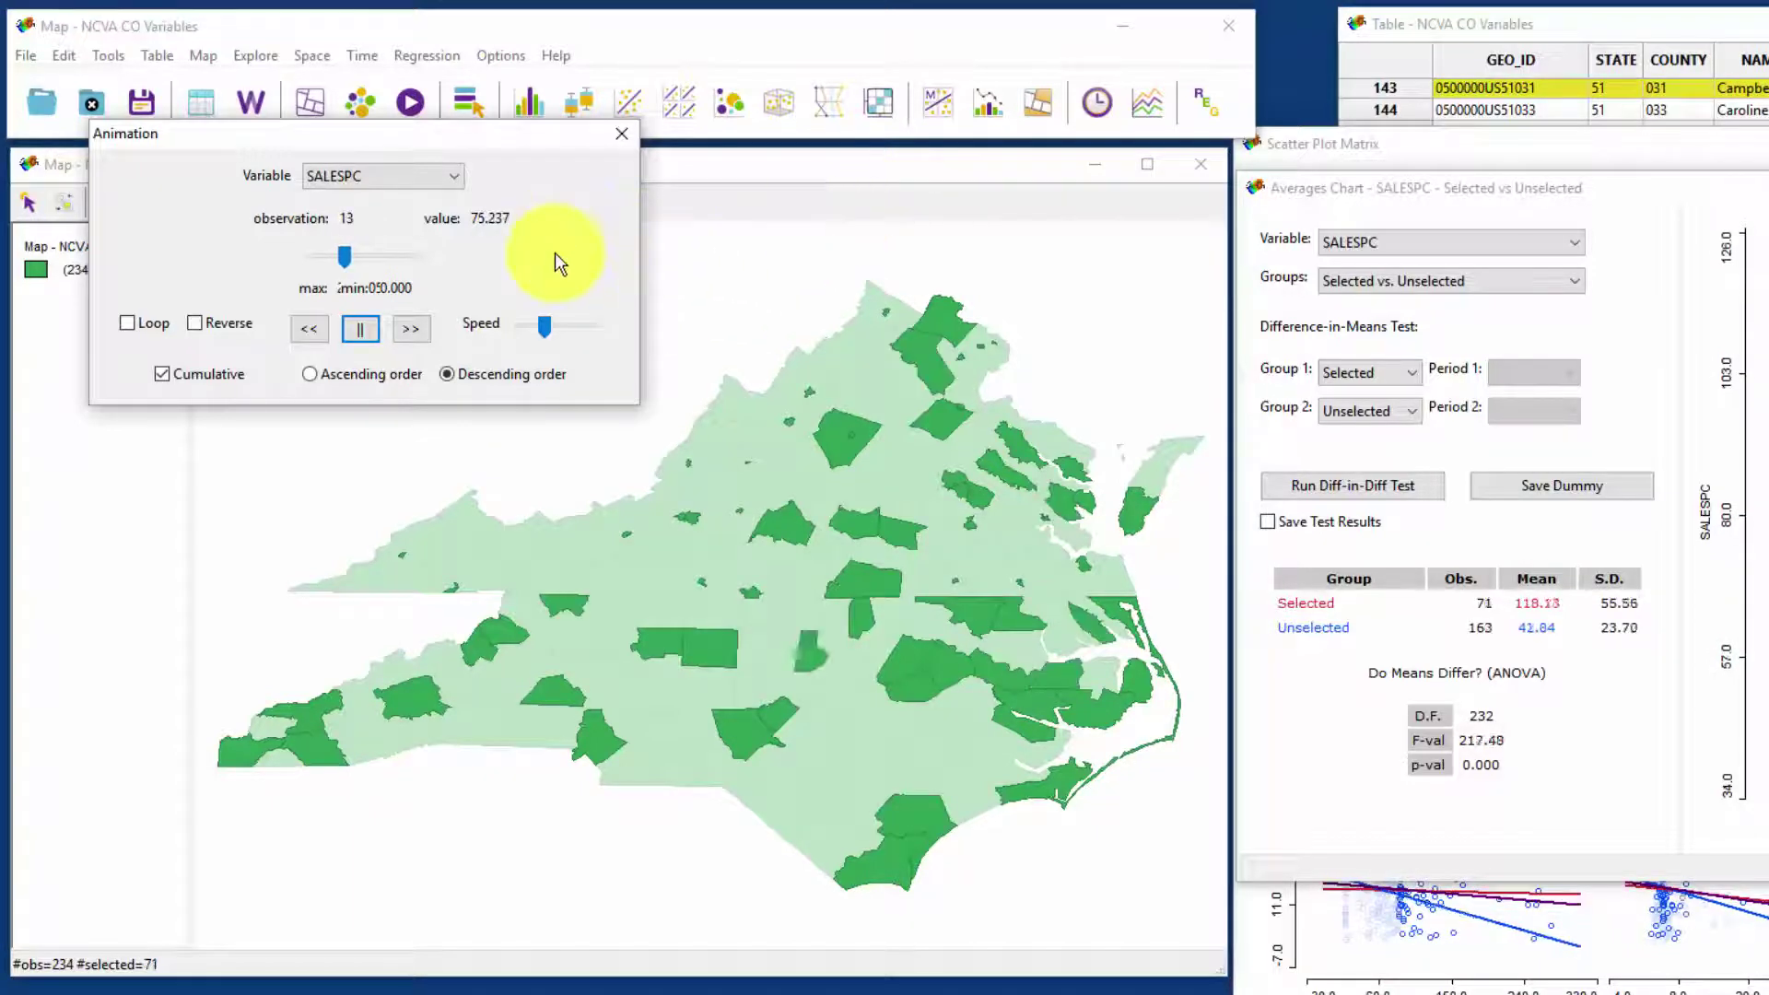
click(623, 135)
click(530, 321)
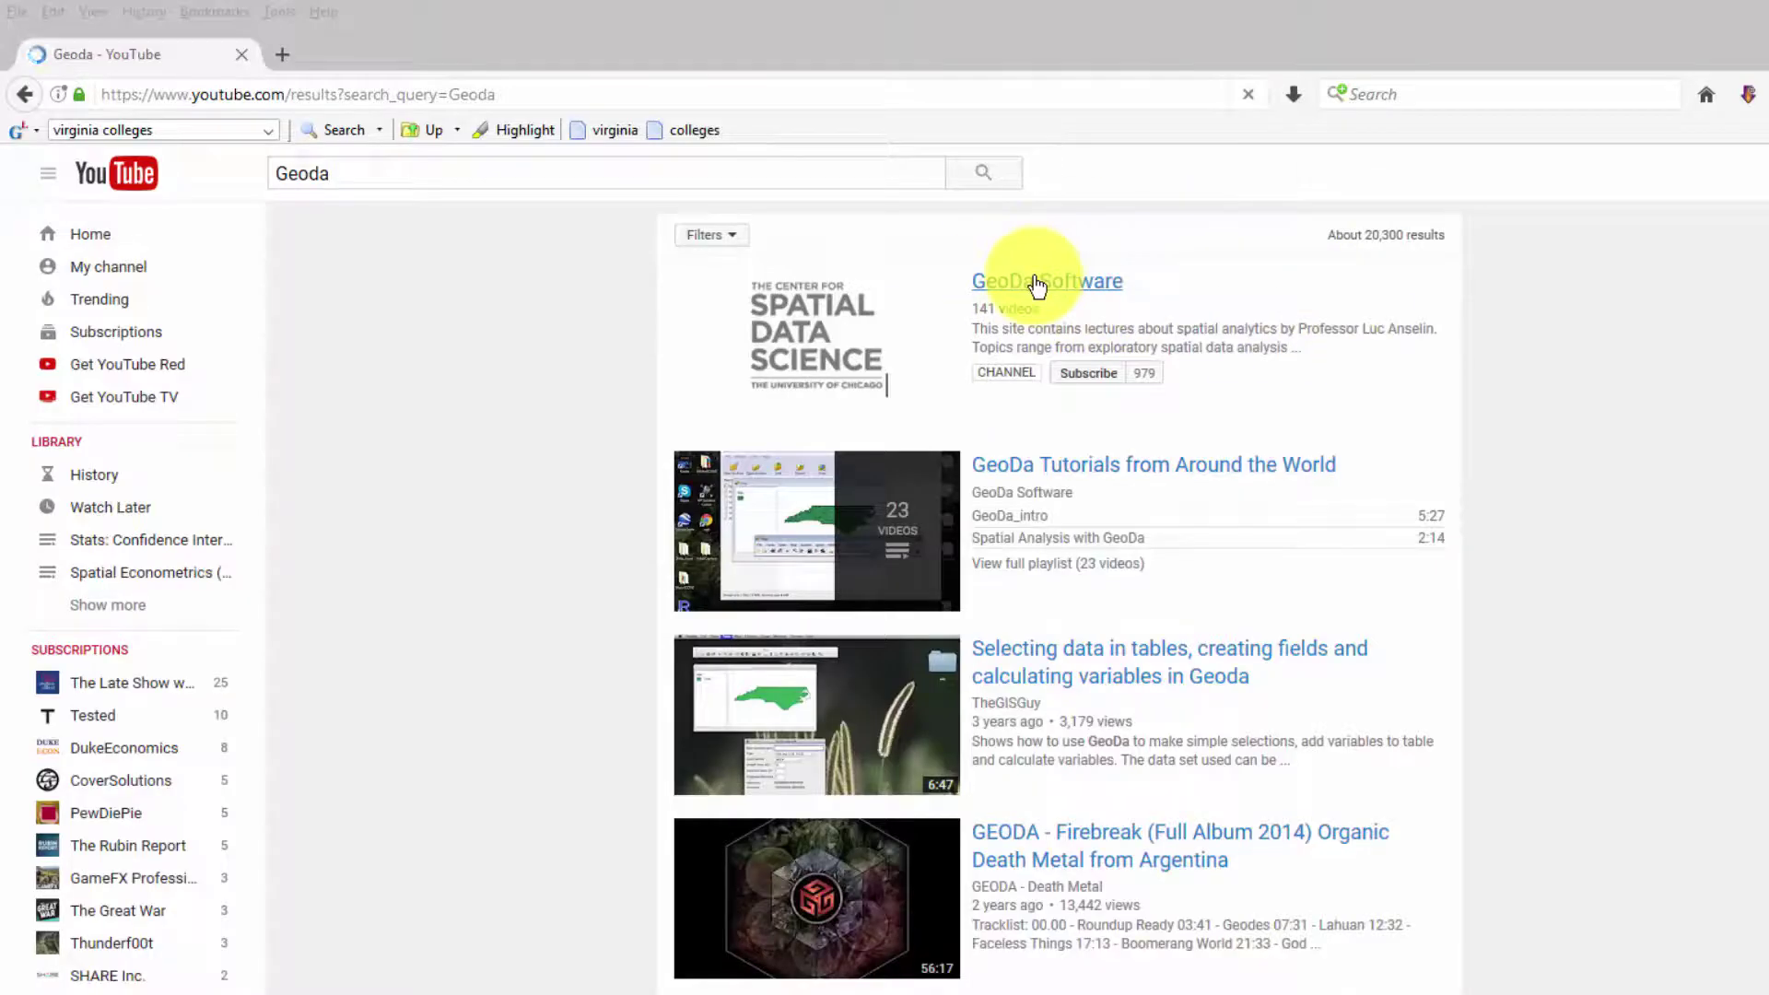
- Switch to the YouTube results for Geoda in the browser and open the GeoDa Software channel
mouse_move(1036, 286)
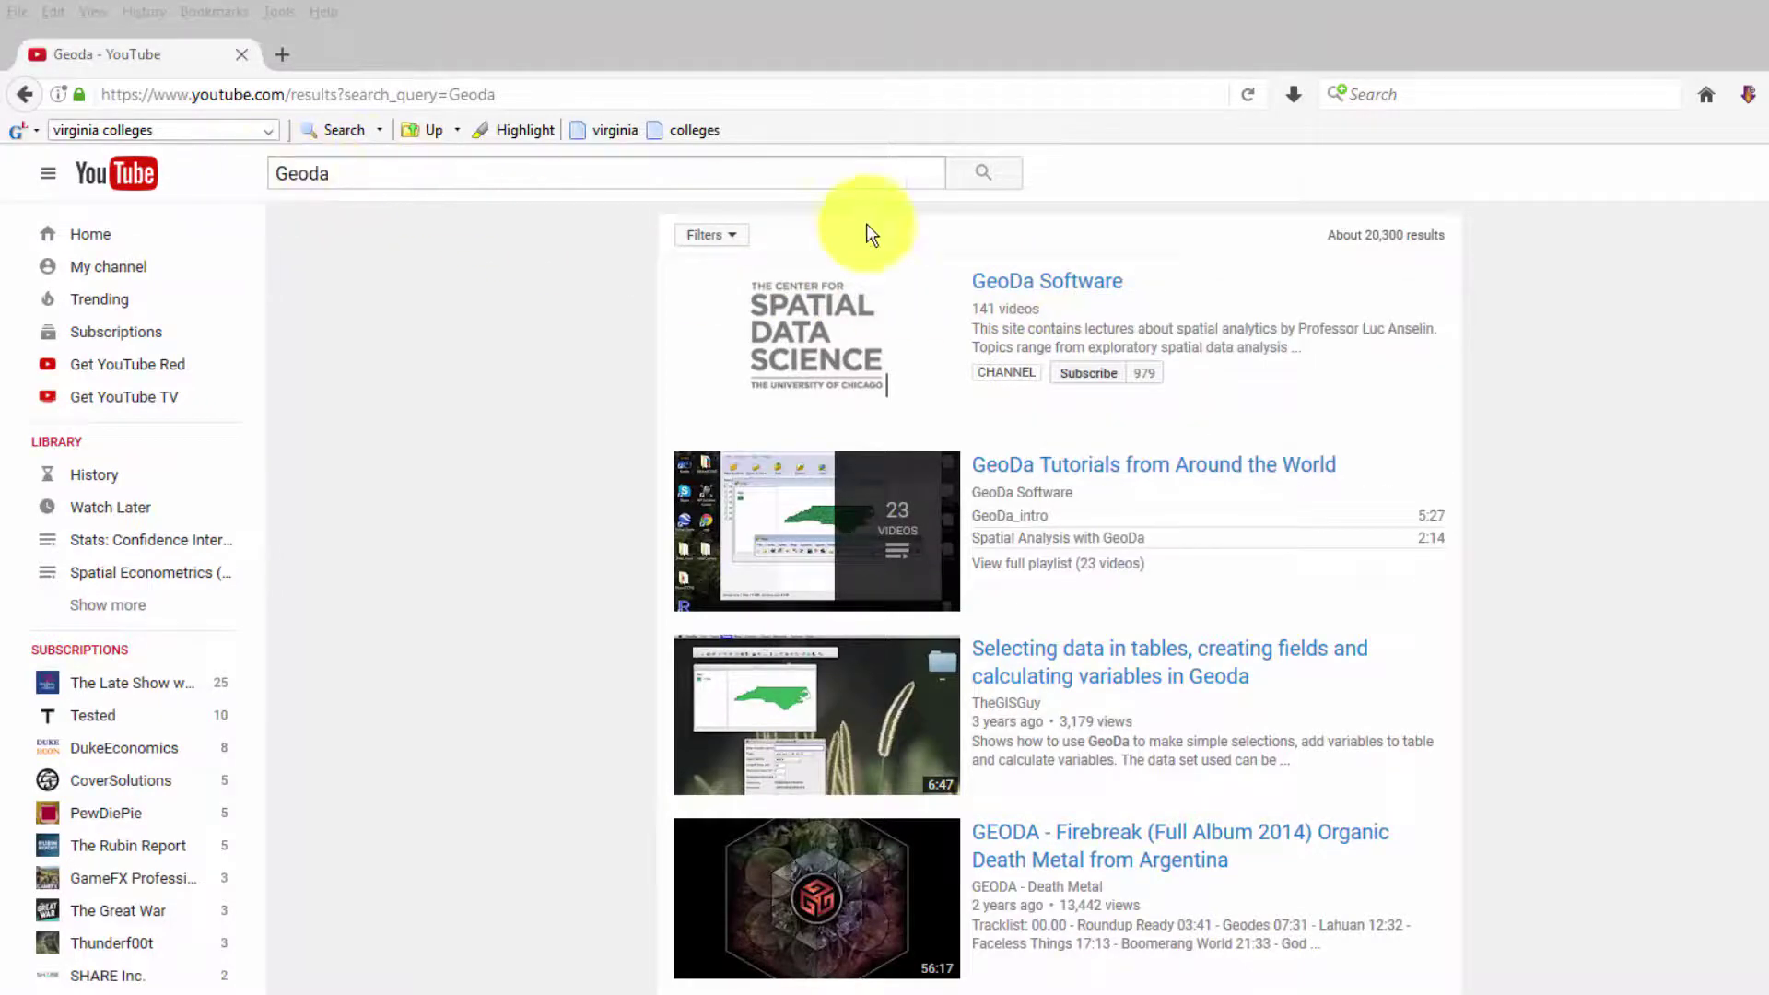
click(1035, 285)
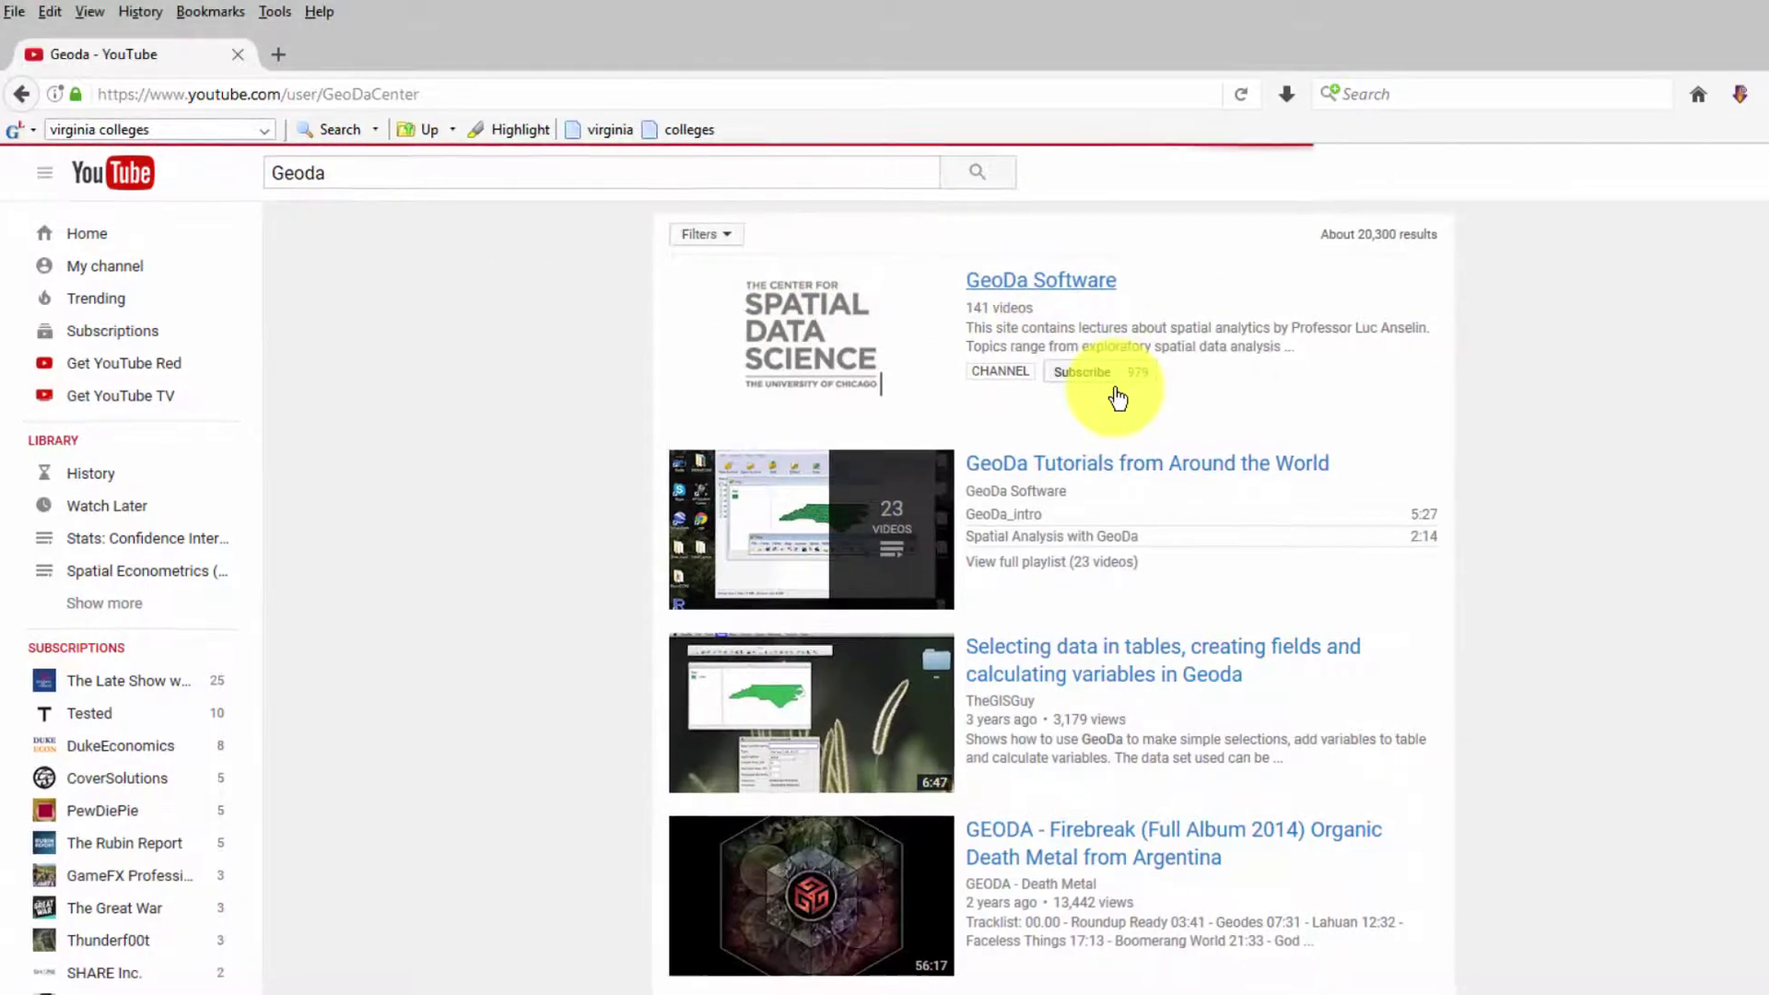